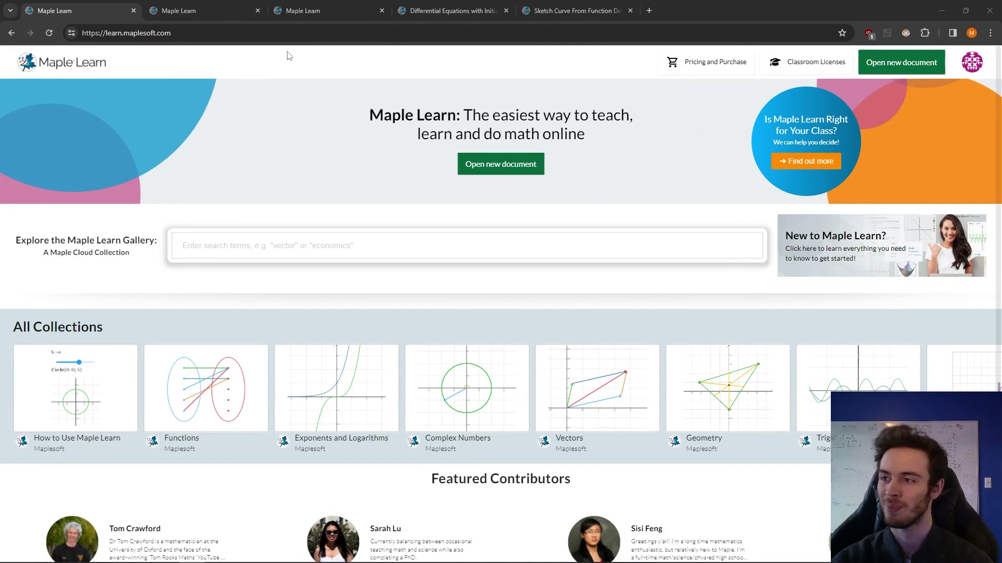
Highlight the learn.maplesoft.com address, then start a new blank document
click(175, 34)
drag(216, 37, 106, 30)
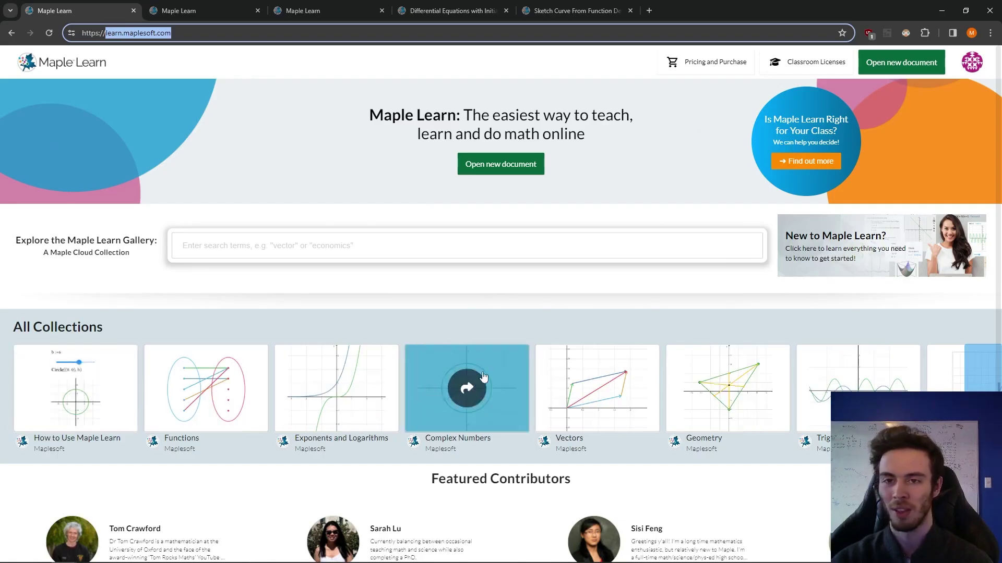
click(893, 65)
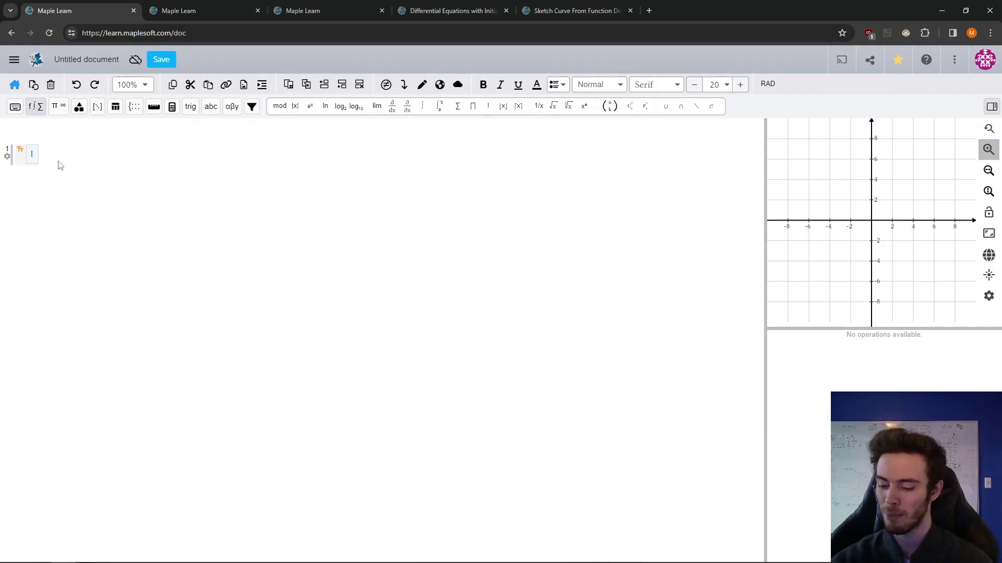
Title the first line 'Secant & Tangents'
text(ecant Tangents)
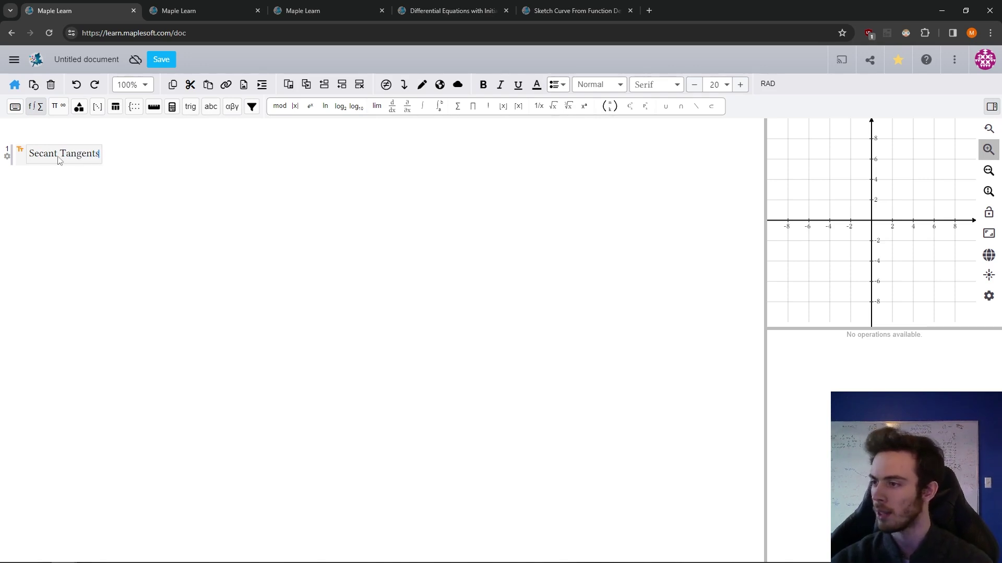
click(61, 156)
text(&)
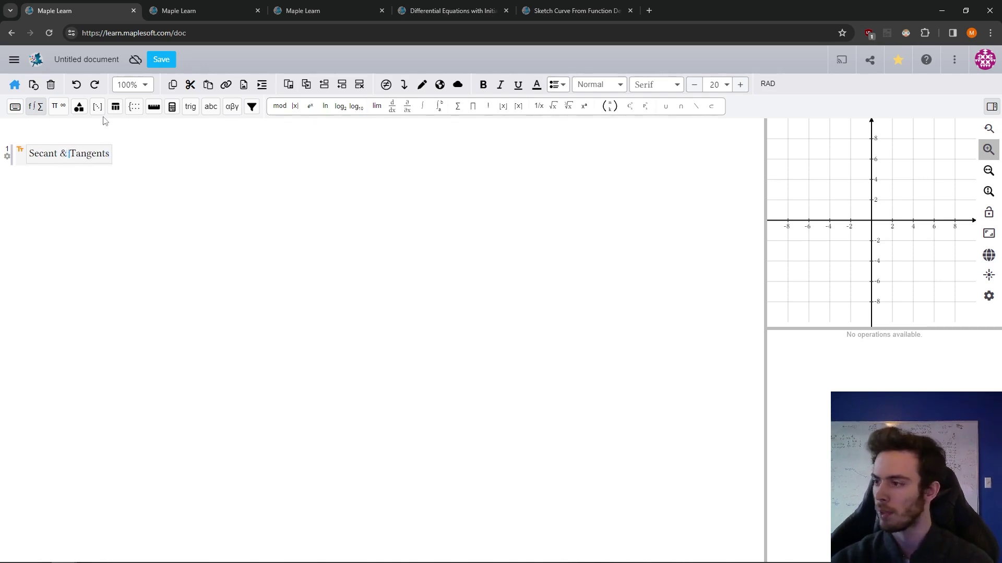
Zoom the document to 150% and start a new line below the heading
click(146, 86)
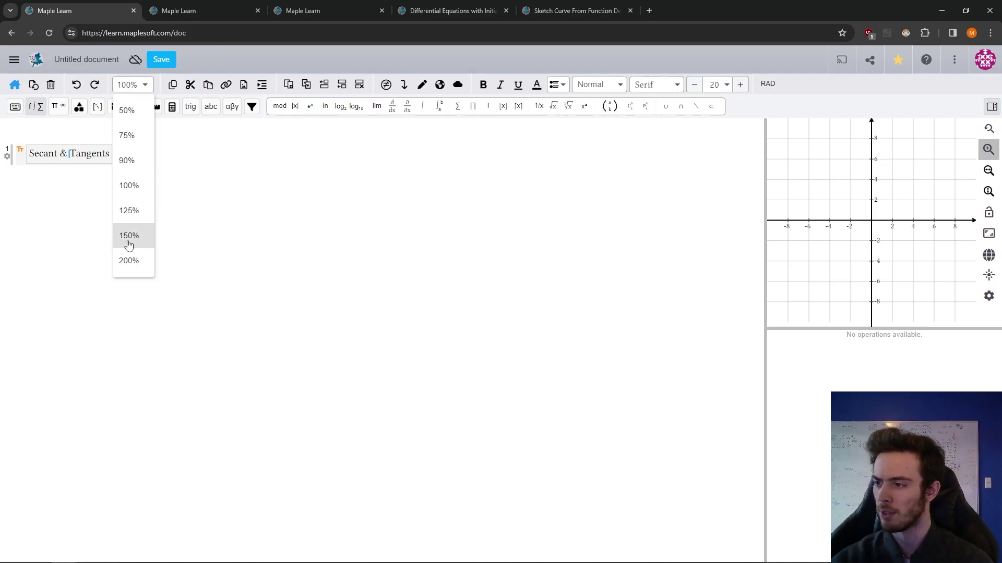
click(128, 238)
drag(21, 162, 39, 148)
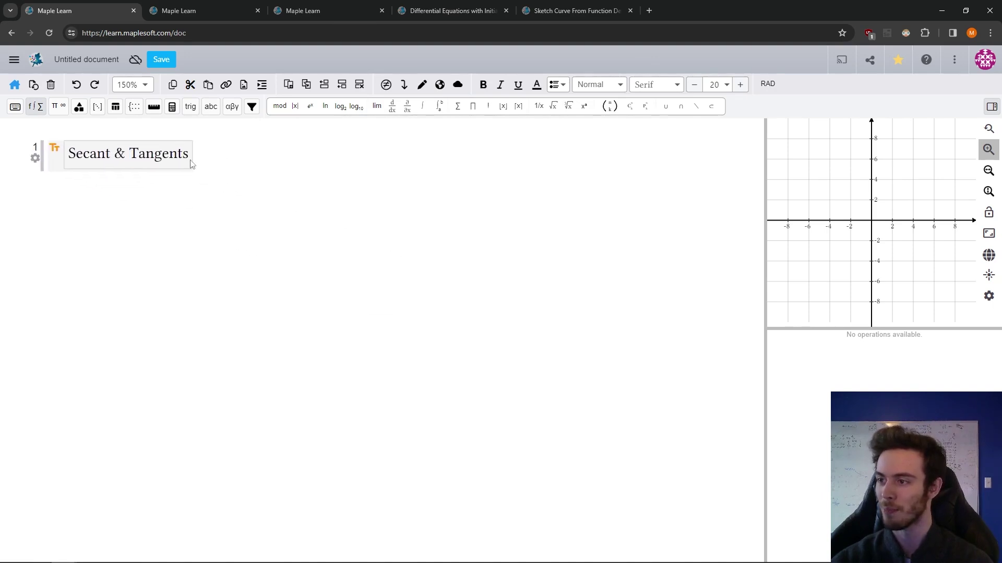
key(Return)
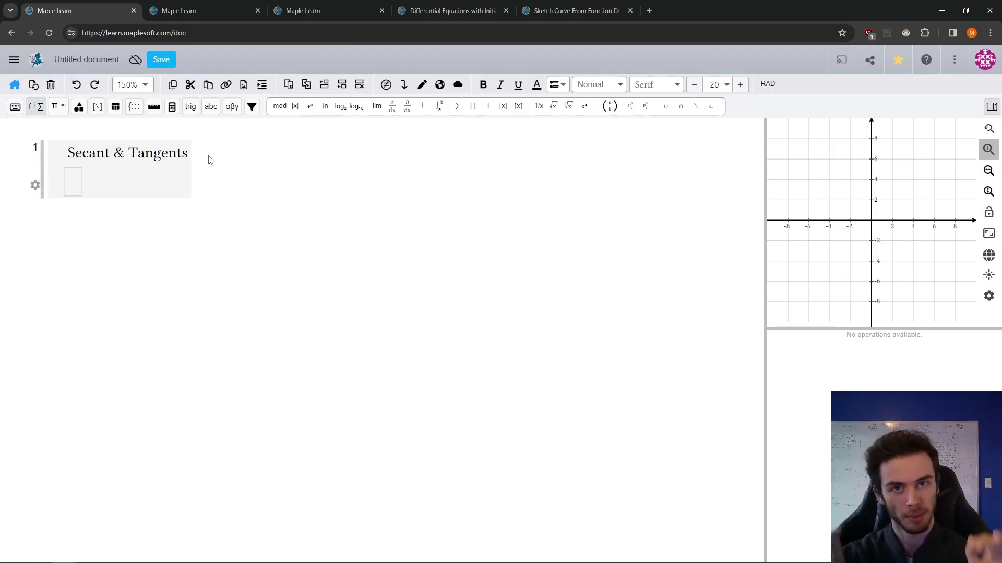
Define f(x):=x², enlarge the graph panel, and begin a new line
text(x^2)
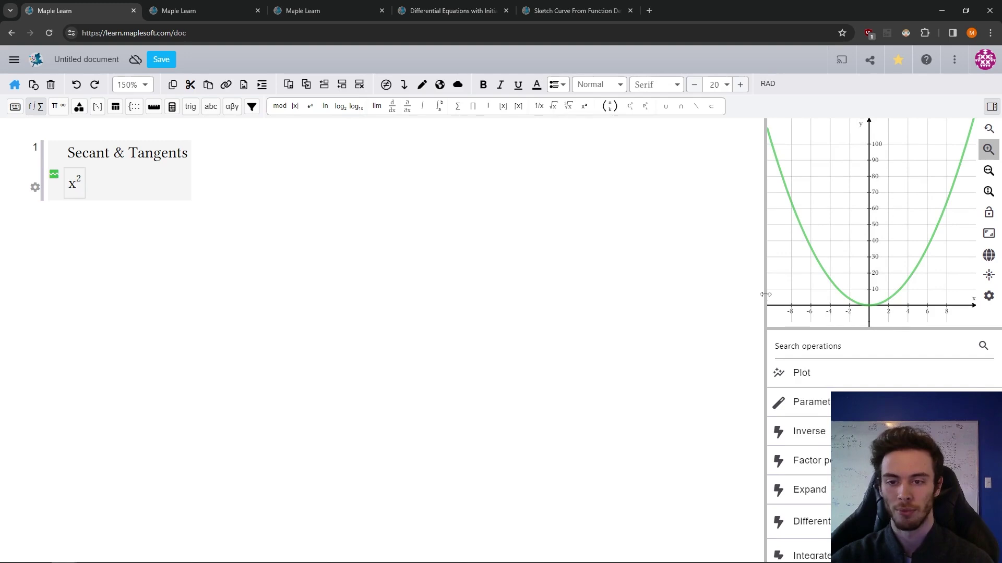
drag(765, 294, 572, 293)
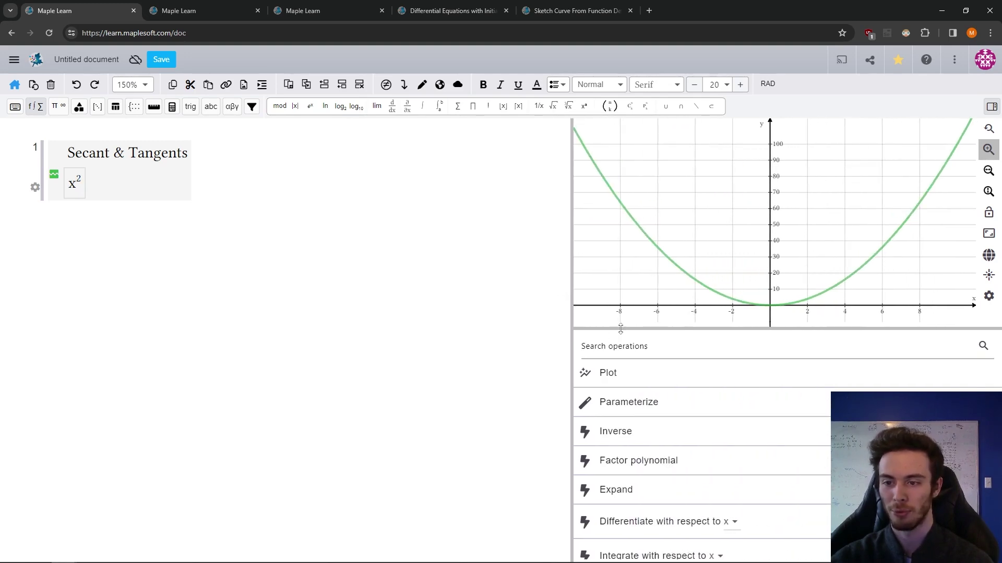
drag(621, 327, 613, 380)
click(69, 187)
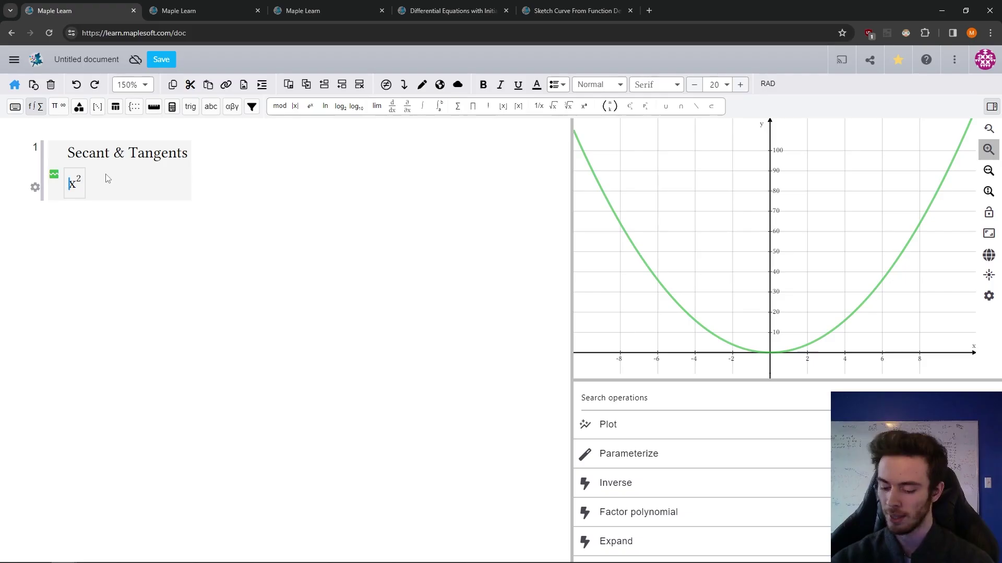
text(f(x))
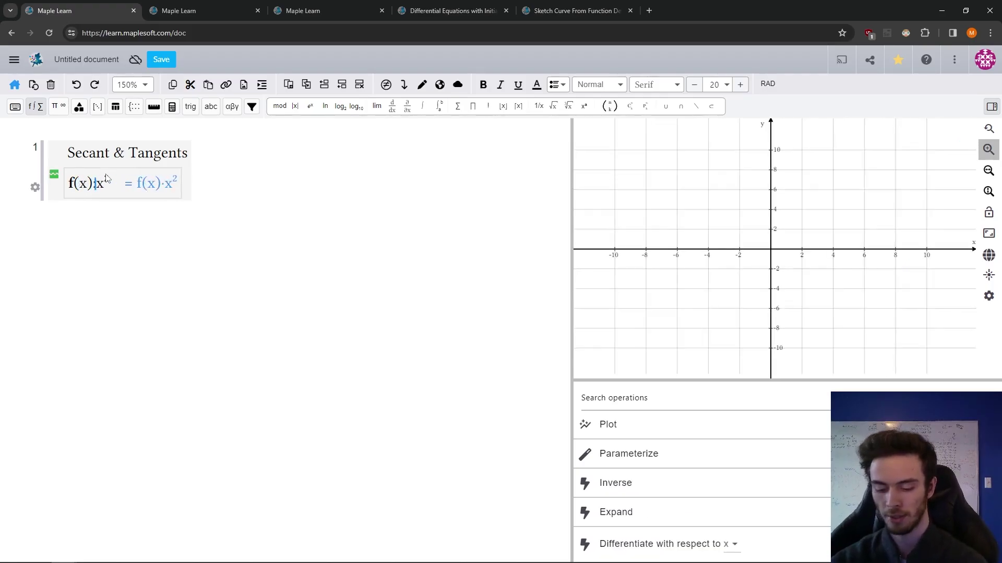
text(:=)
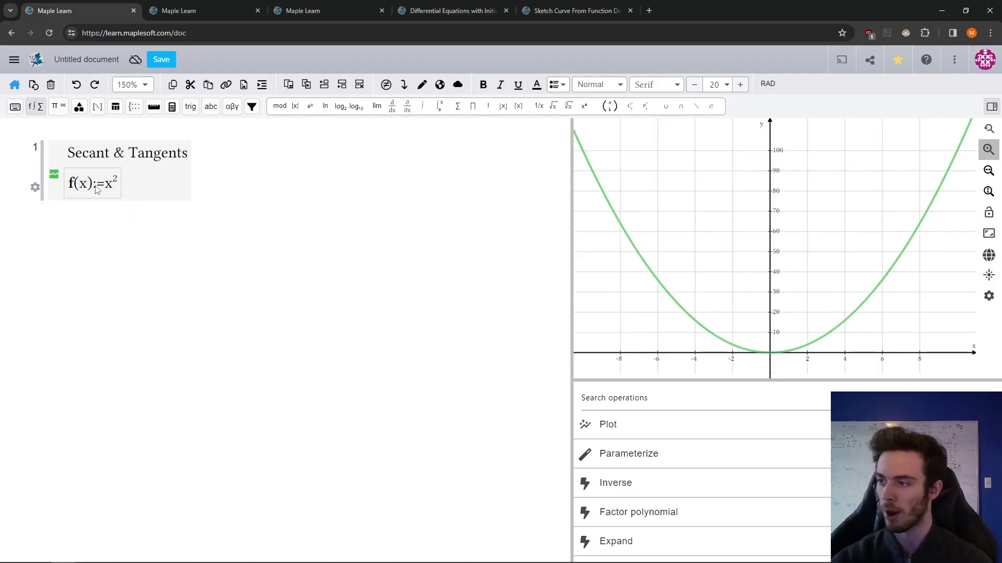
key(shift+Left)
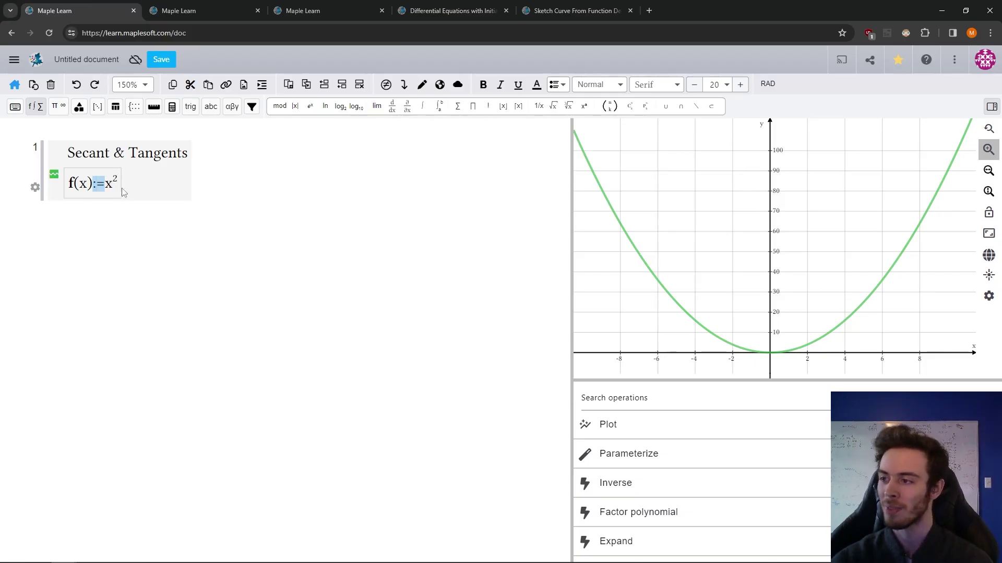
click(125, 188)
key(Return)
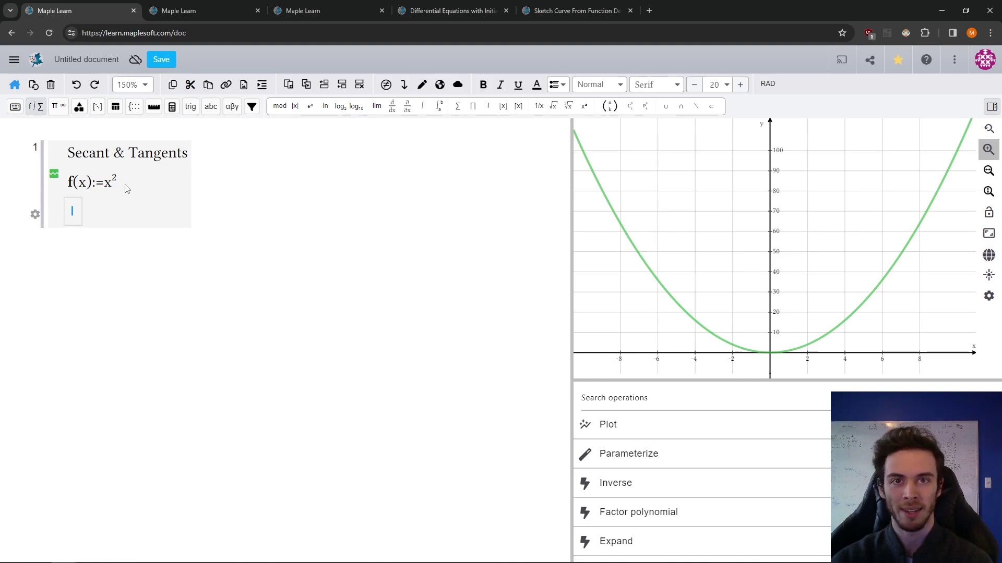
Create a slider variable a:=4 and start a new line
text(a:=)
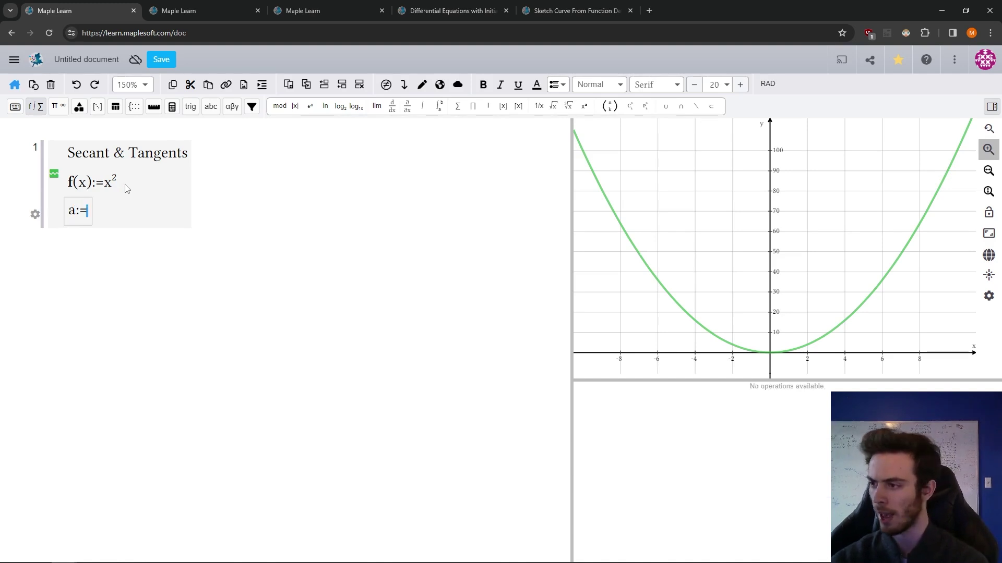
text(4)
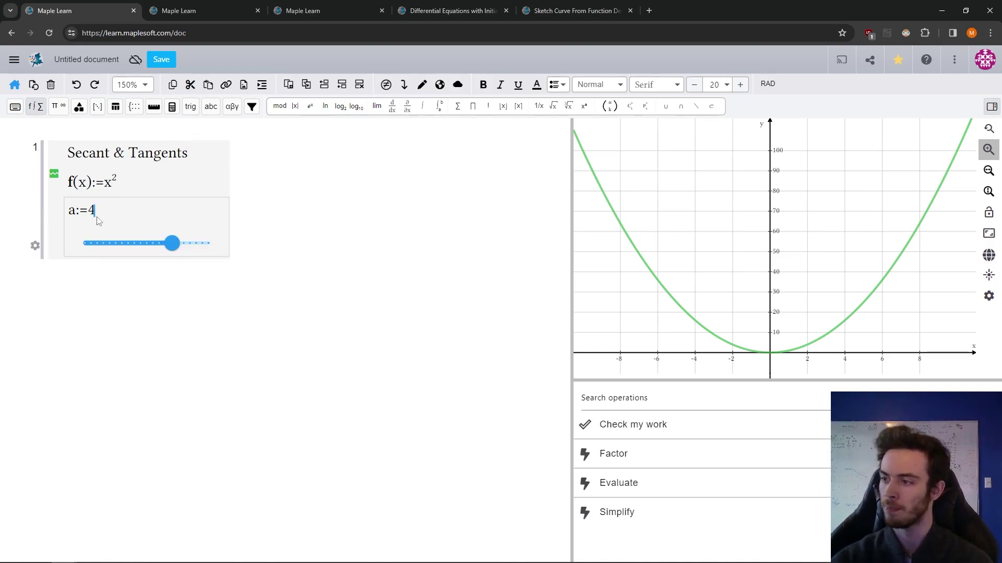
mouse_move(172, 245)
mouse_down()
mouse_move(127, 244)
mouse_move(160, 250)
mouse_up()
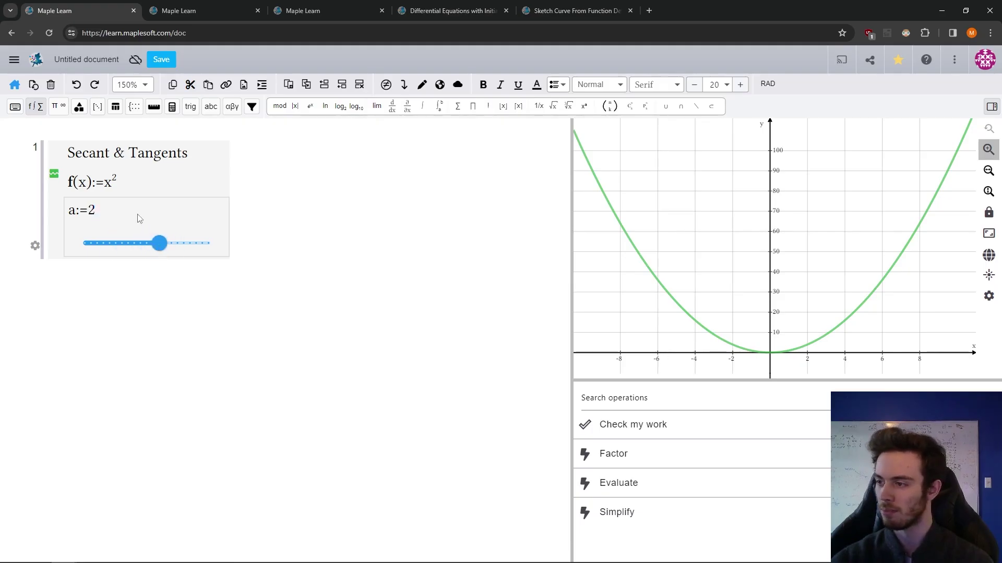
key(Return)
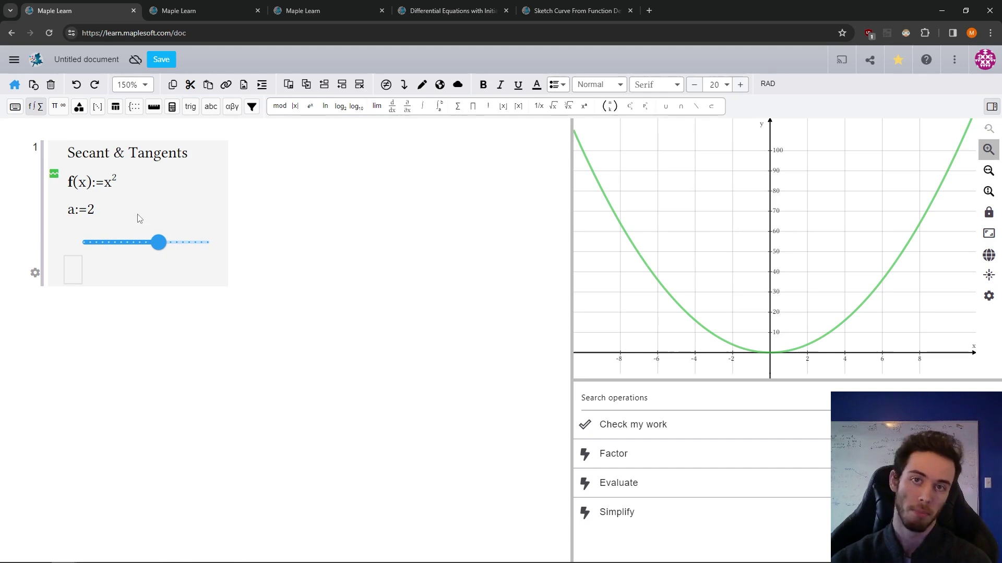
Plot point A(a, f(a)) and slide it along the parabola to a = -7.41
text(A()
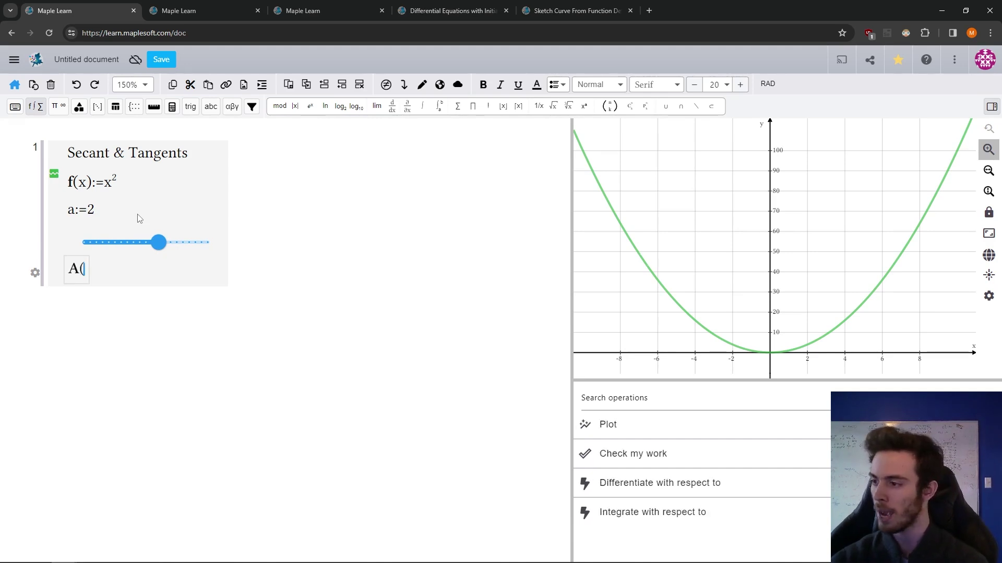
text(a)
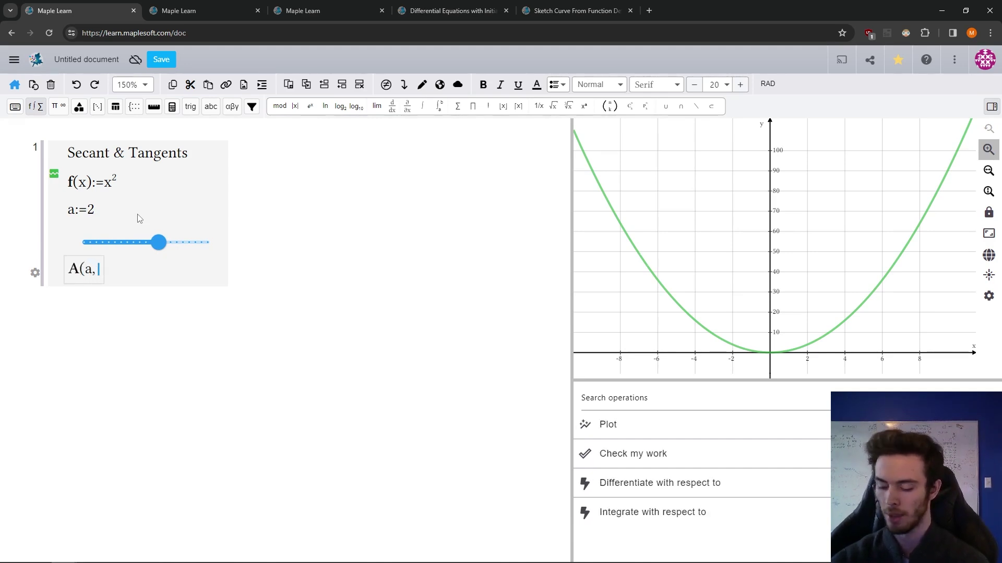
text(, f(a)))
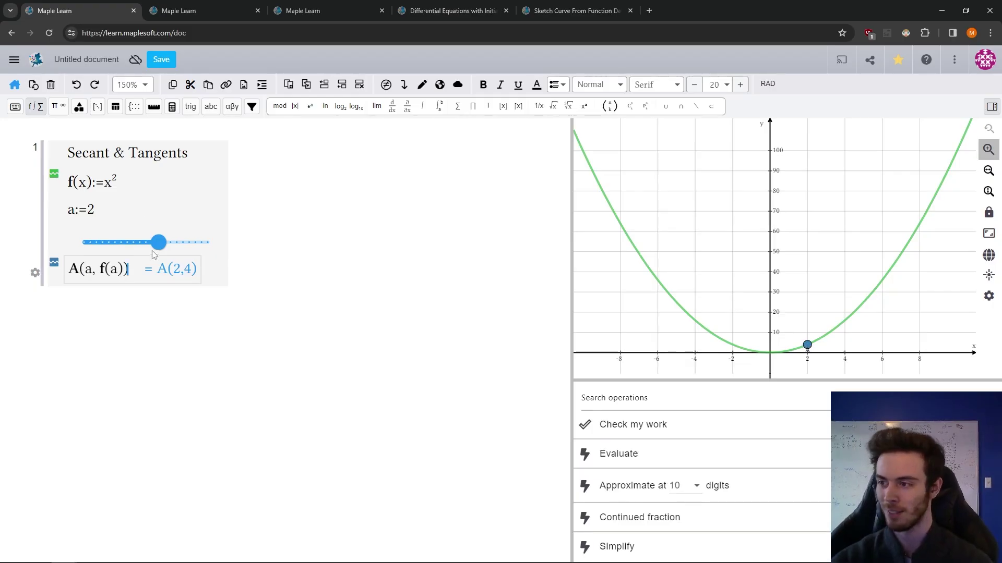
drag(159, 242, 179, 245)
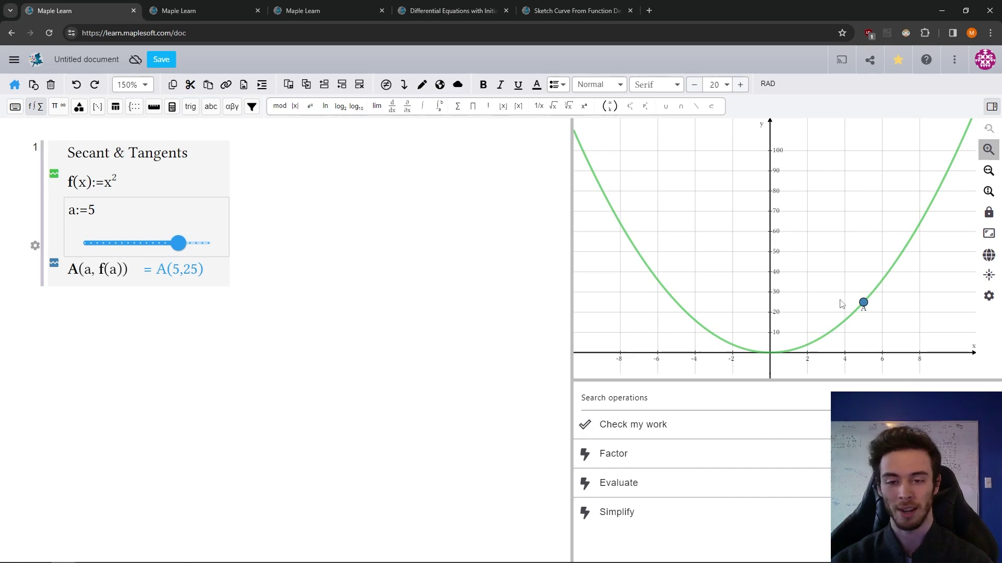
drag(863, 301, 631, 290)
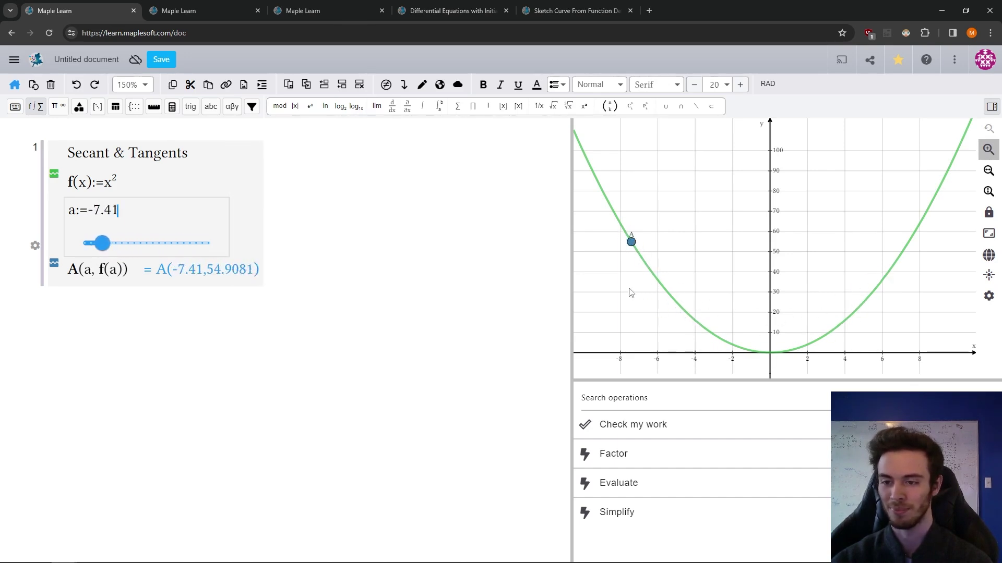
click(147, 275)
Add a slider variable b:=4 on a new line
key(Return)
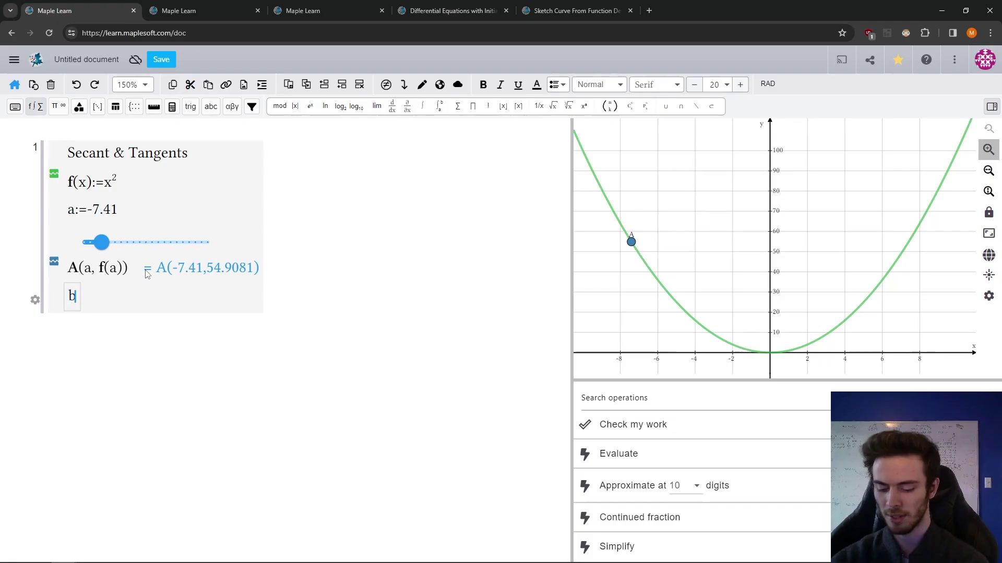
text(b:=)
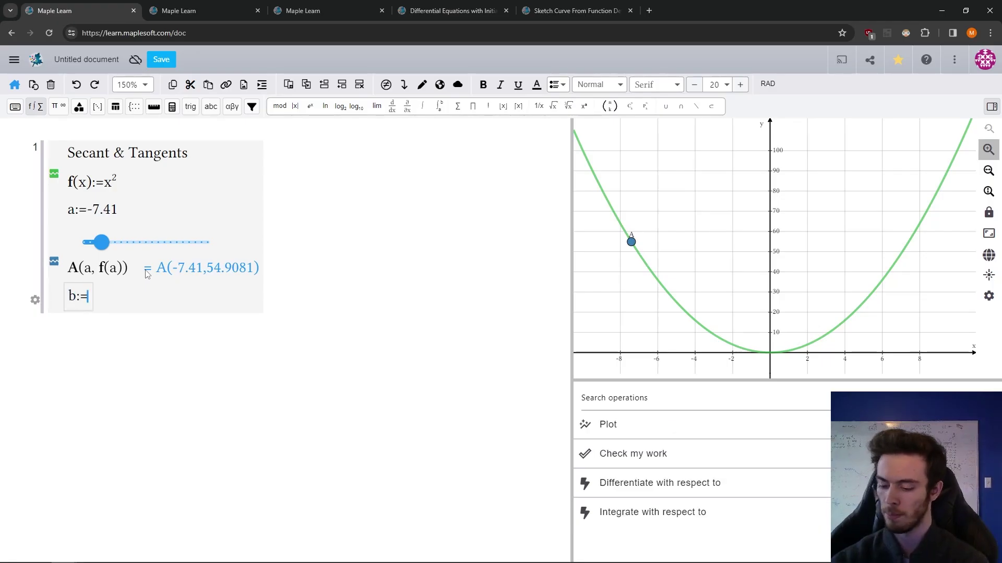
text(4)
key(Return)
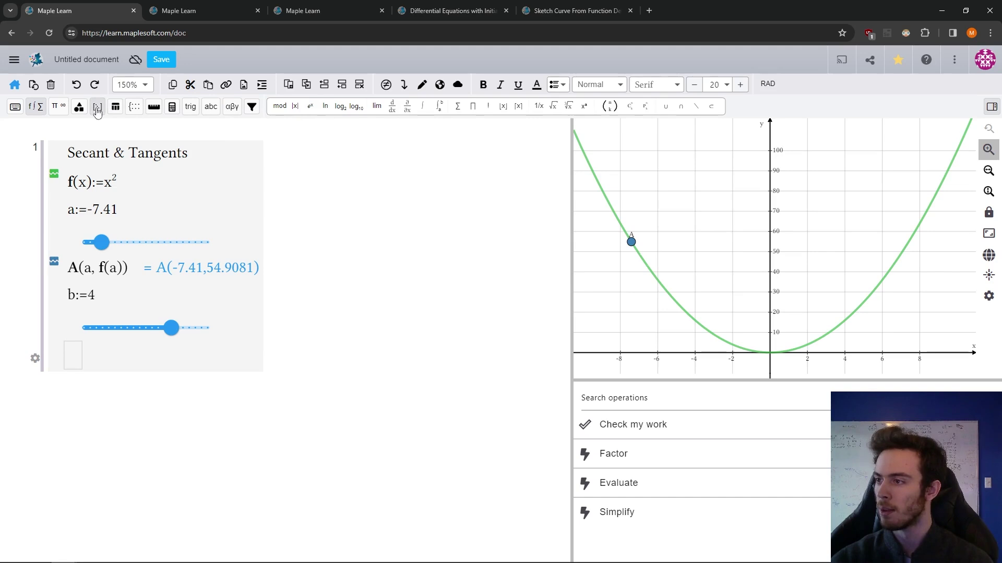
Insert Point(b, f(b)), then set b = 5.78 and a = -8.39 on the graph
click(79, 109)
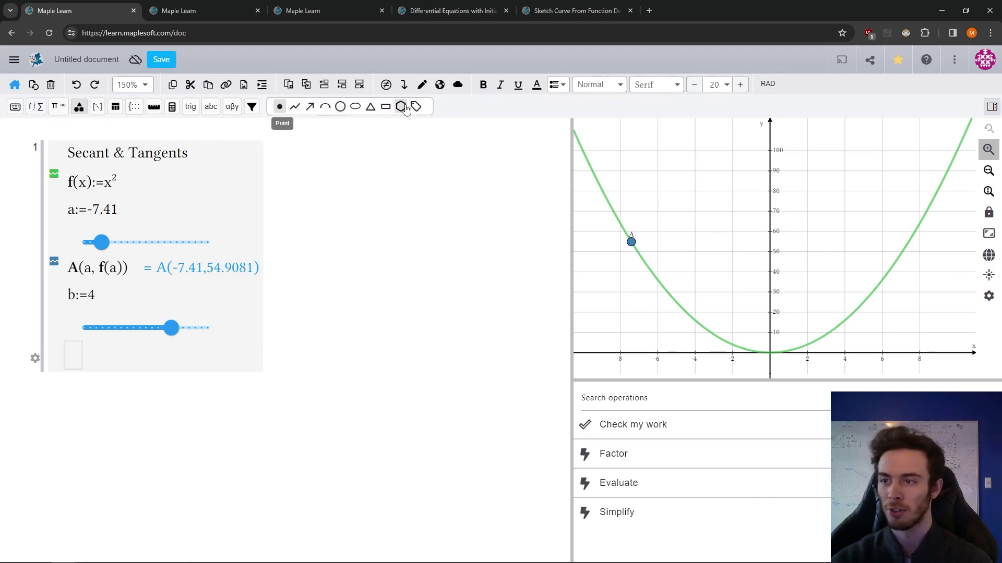
click(280, 107)
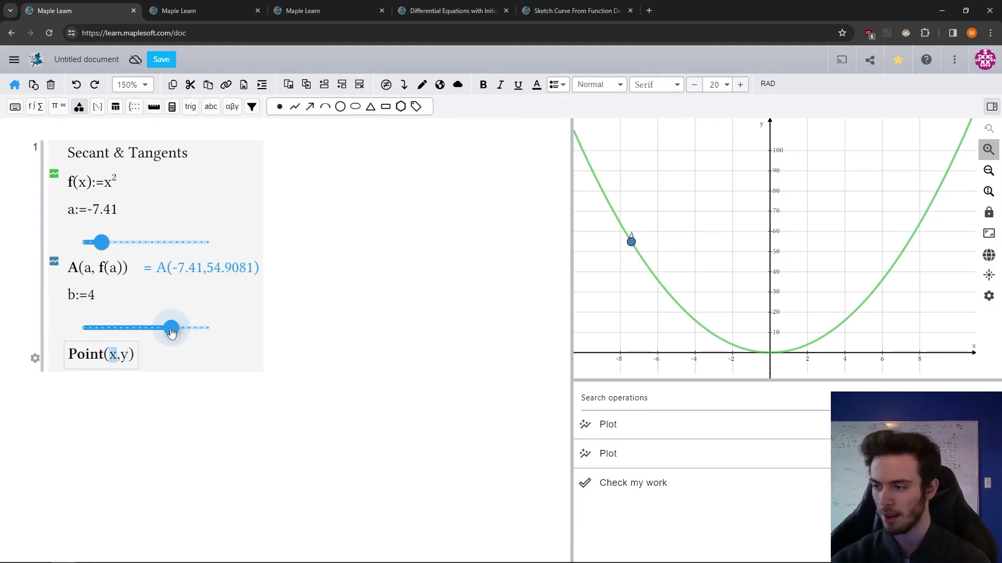
key(Tab)
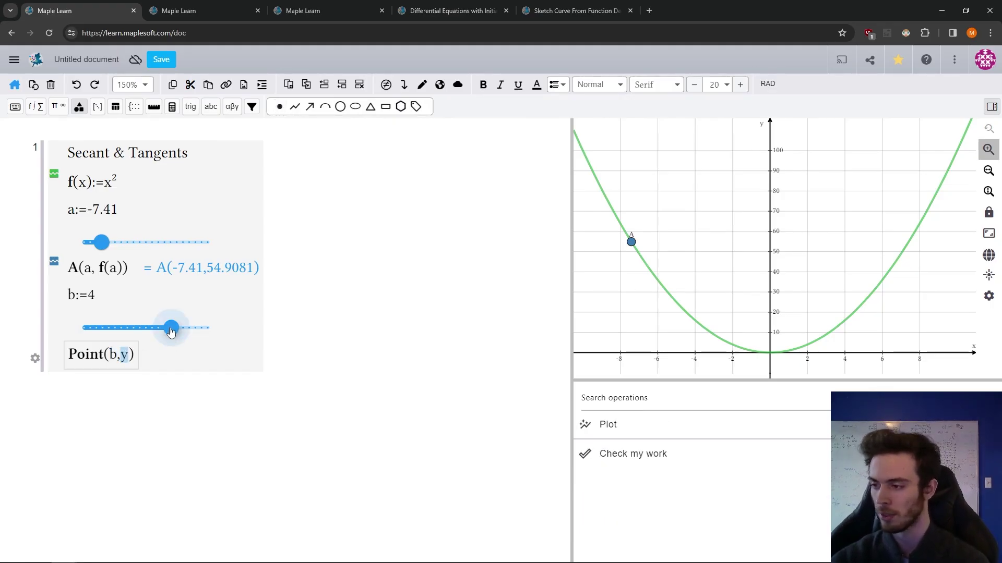
text(f(b))
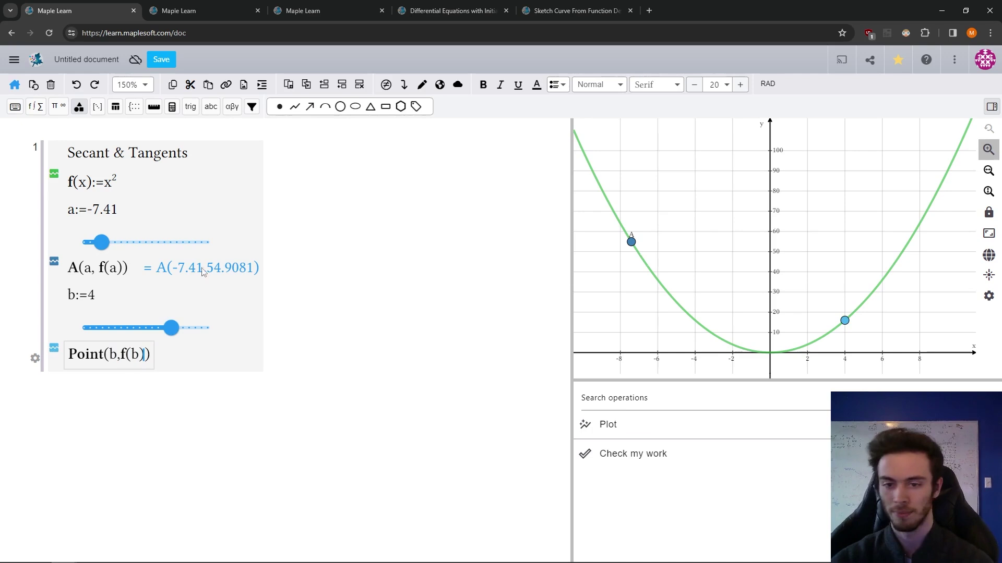
drag(844, 321, 881, 268)
drag(631, 241, 613, 210)
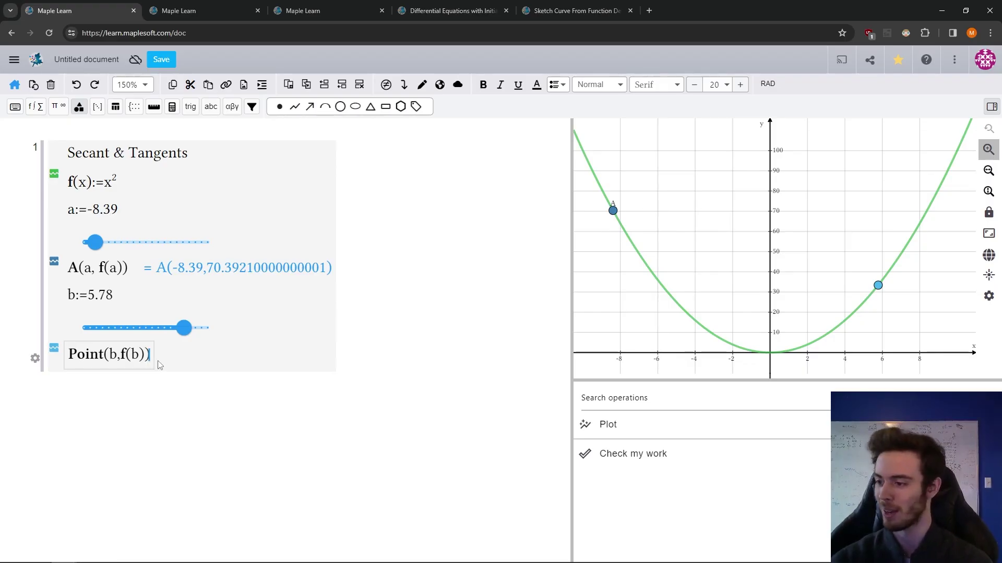
key(Return)
Define slope m:=(f(b)-f(a))/(b-a) and adjust the a and b sliders
text(m:=)
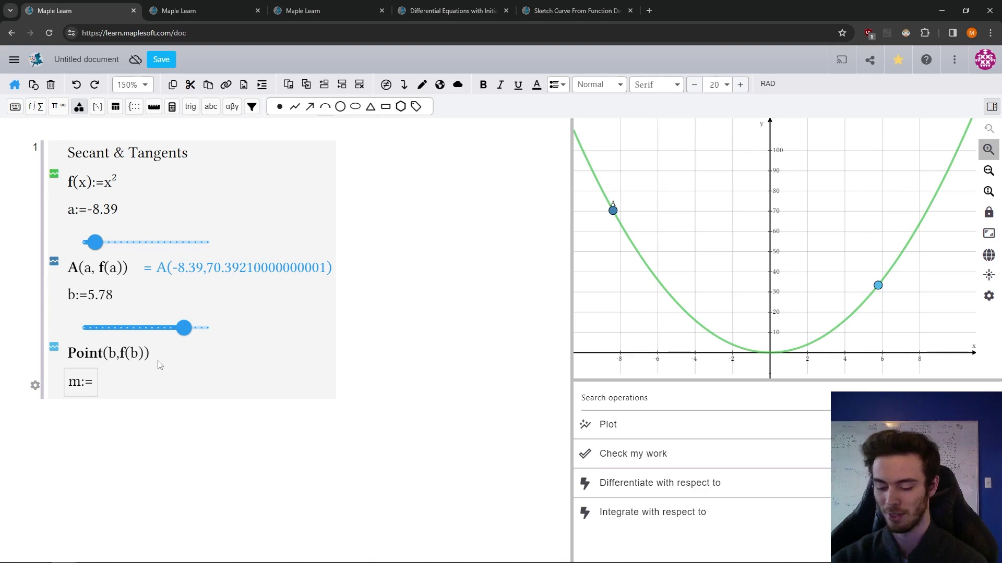
text(f(b)-)
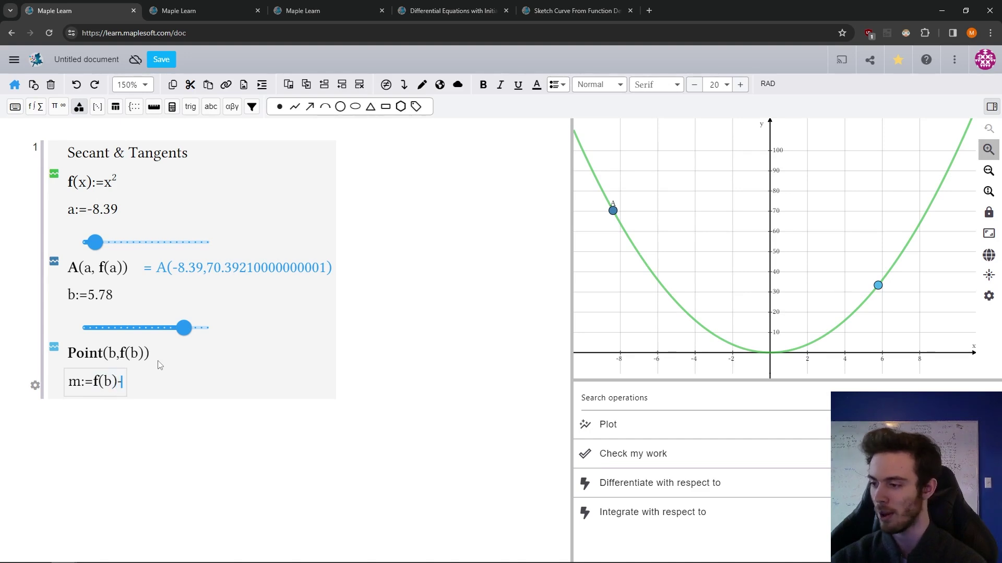
text(f(a)
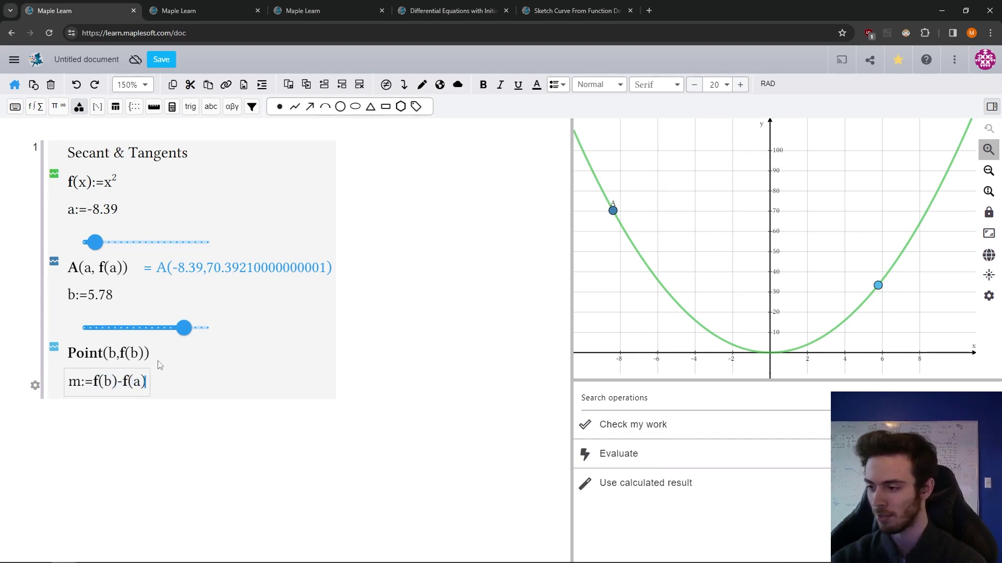
key(shift+Left)
key(shift+Left)
key(shift+Left)
key(shift+Left)
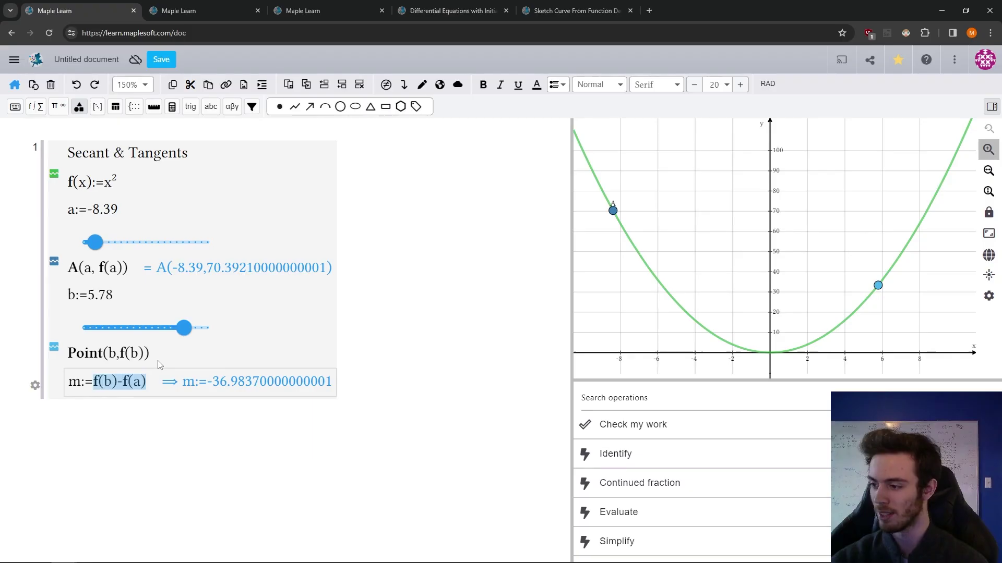
text(/b-a)
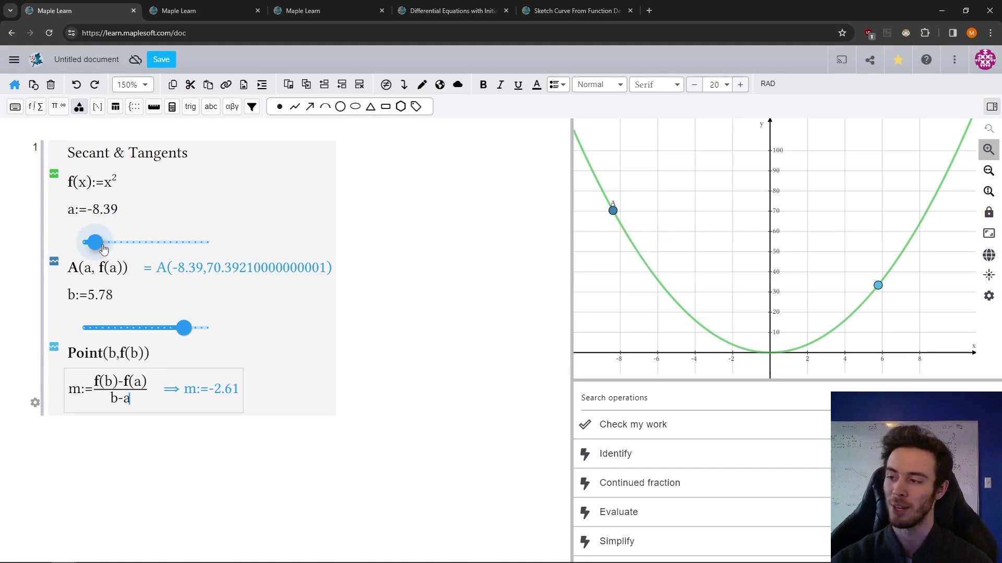
mouse_move(95, 242)
mouse_down()
mouse_move(123, 248)
mouse_move(110, 251)
mouse_up()
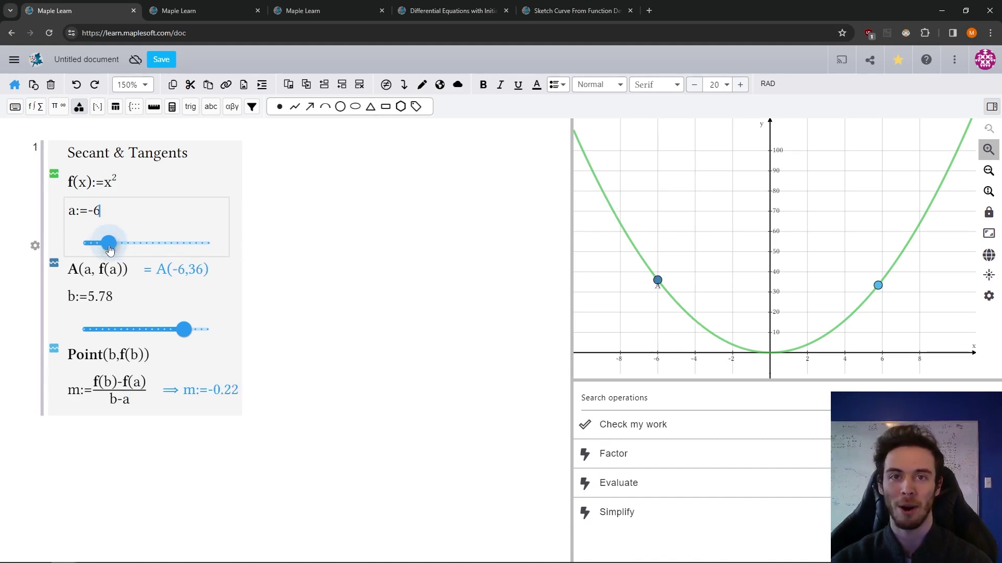
drag(187, 332, 164, 333)
click(154, 392)
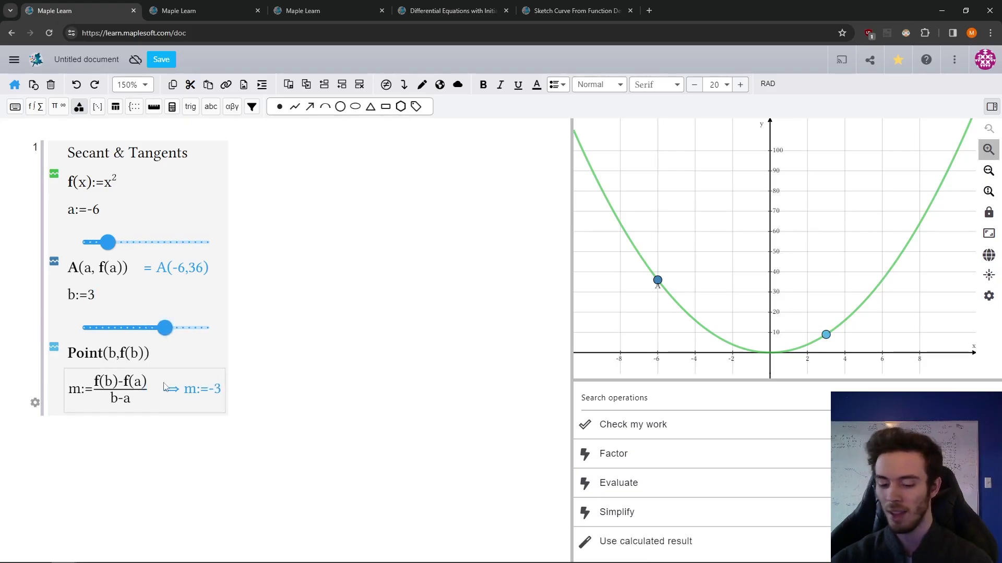
Plot the secant y-f(a)=m*(x-a), moving B to b = 3.22 and A to a = -8.62
key(Return)
text(y)
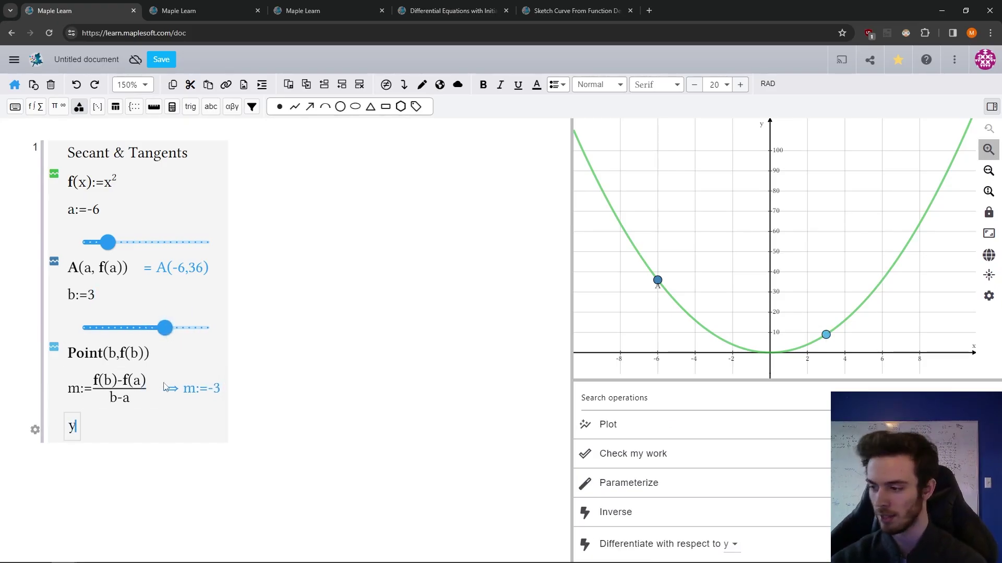
text(-f(a)=)
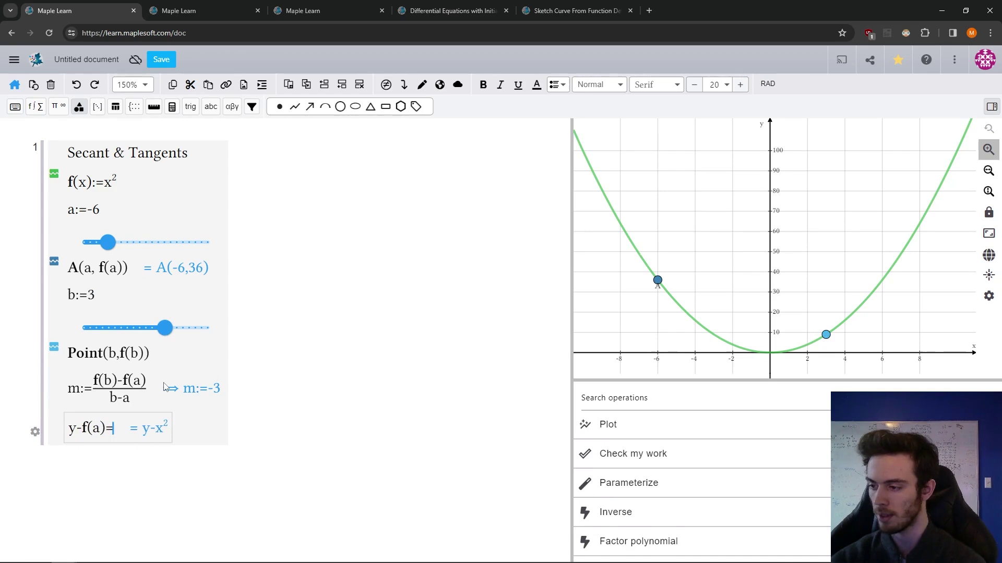
text(m*(x-a))
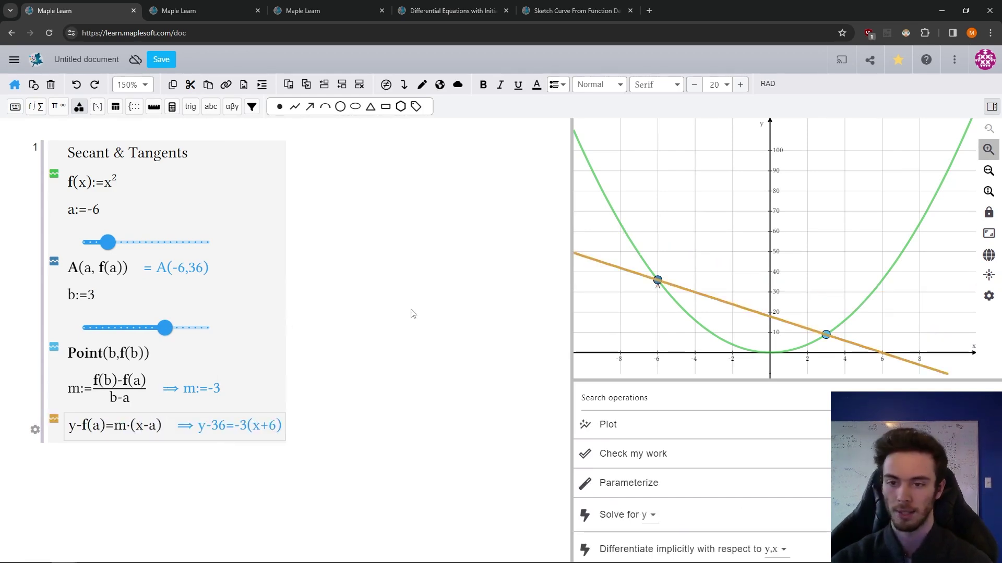
mouse_move(825, 334)
mouse_down()
mouse_move(884, 271)
mouse_move(922, 171)
mouse_move(866, 295)
mouse_move(830, 330)
mouse_up()
drag(656, 280, 608, 205)
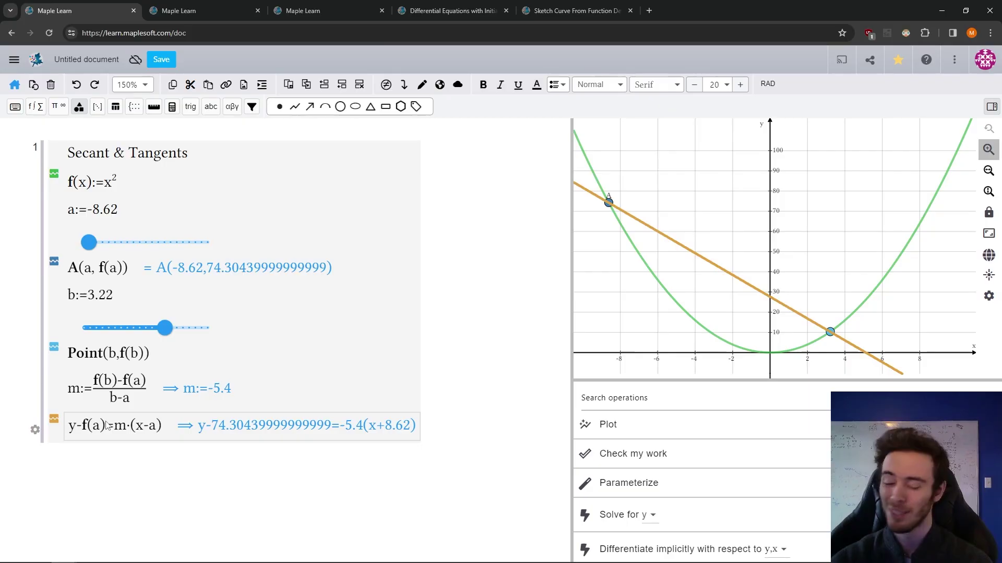
Turn off Show results for the secant line and set a = -6.17, b = 7.96 (m = 1.79)
click(36, 430)
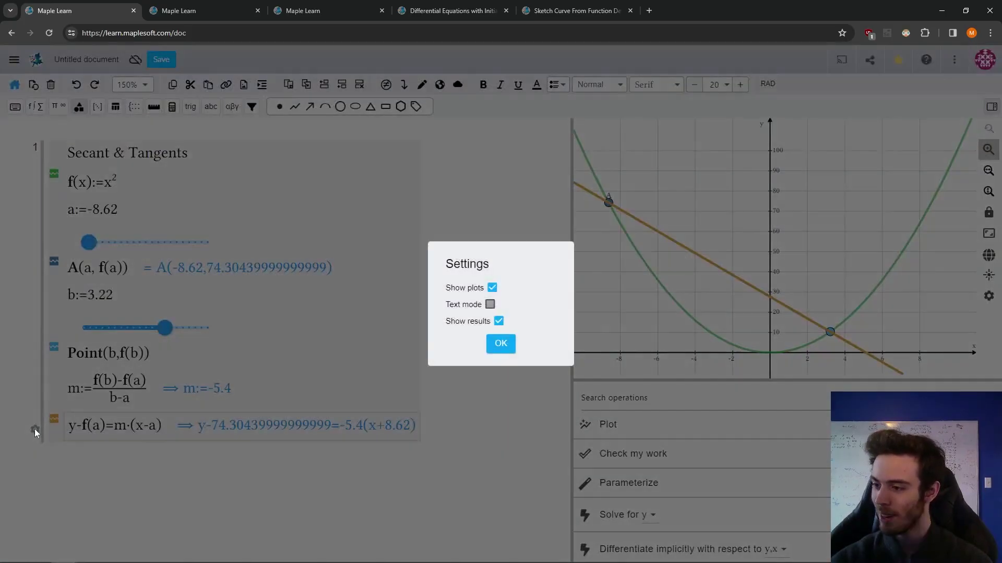
click(499, 321)
click(500, 344)
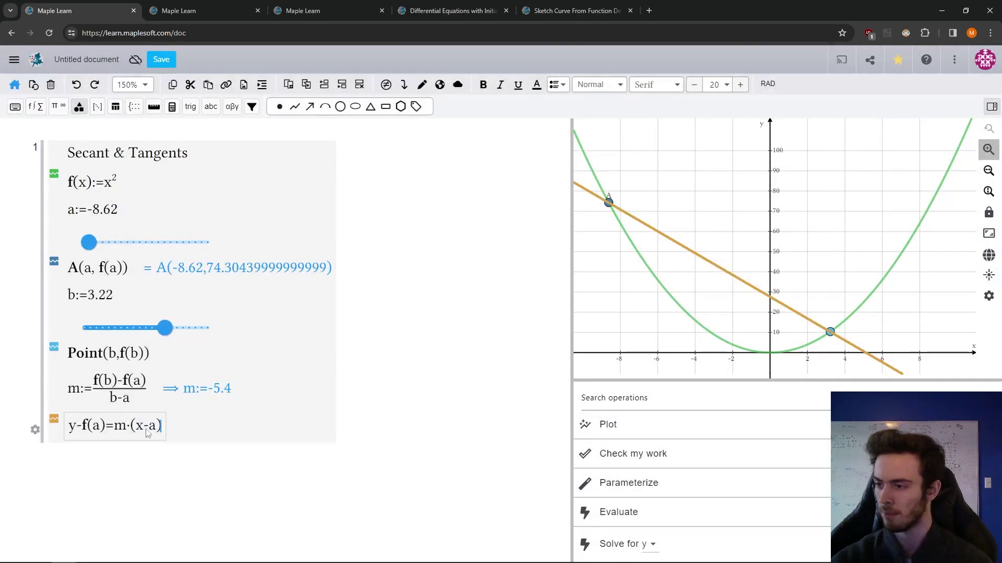
drag(612, 206, 657, 308)
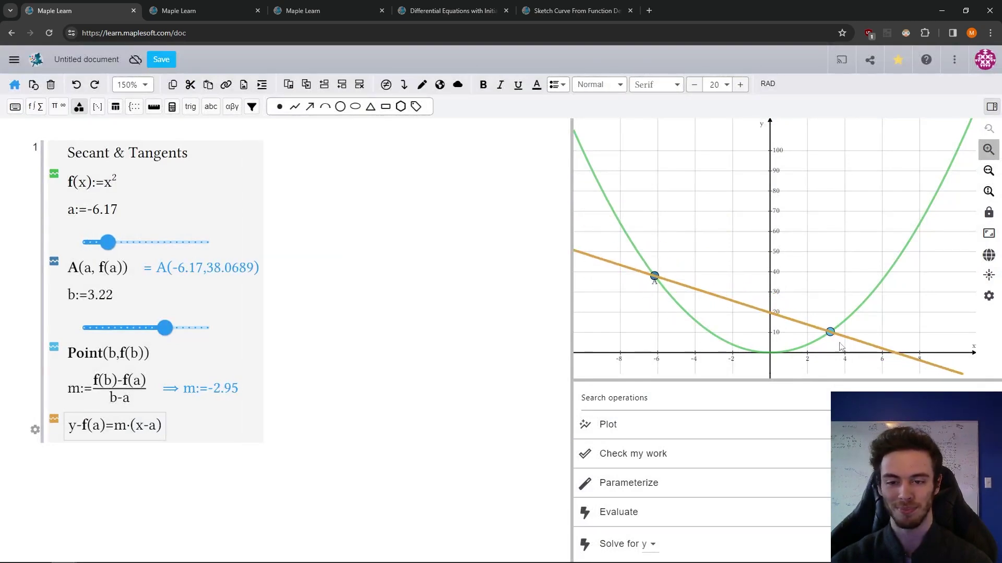
drag(844, 320, 919, 223)
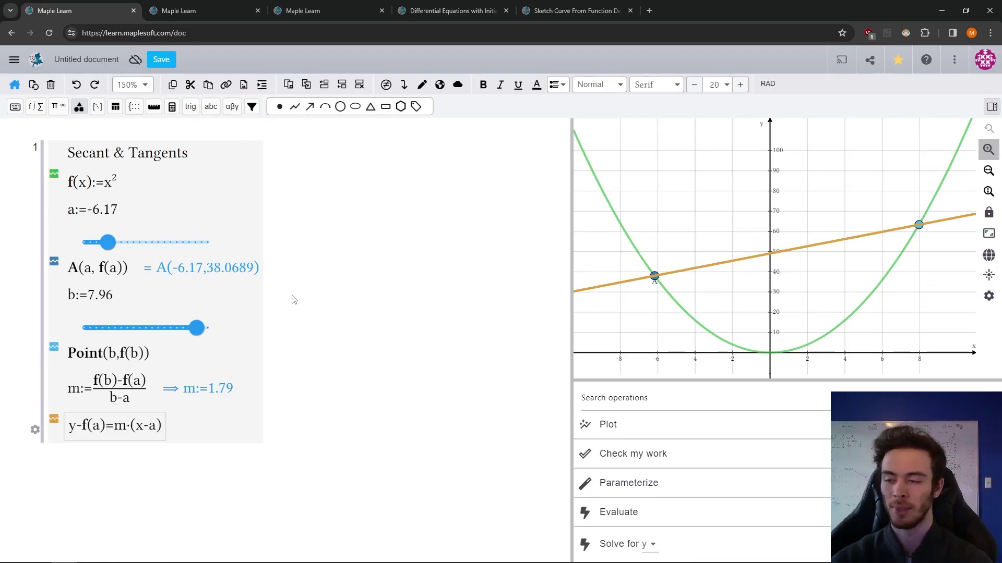
In a new group, differentiate f(x) with respect to x and plot 2x
click(313, 156)
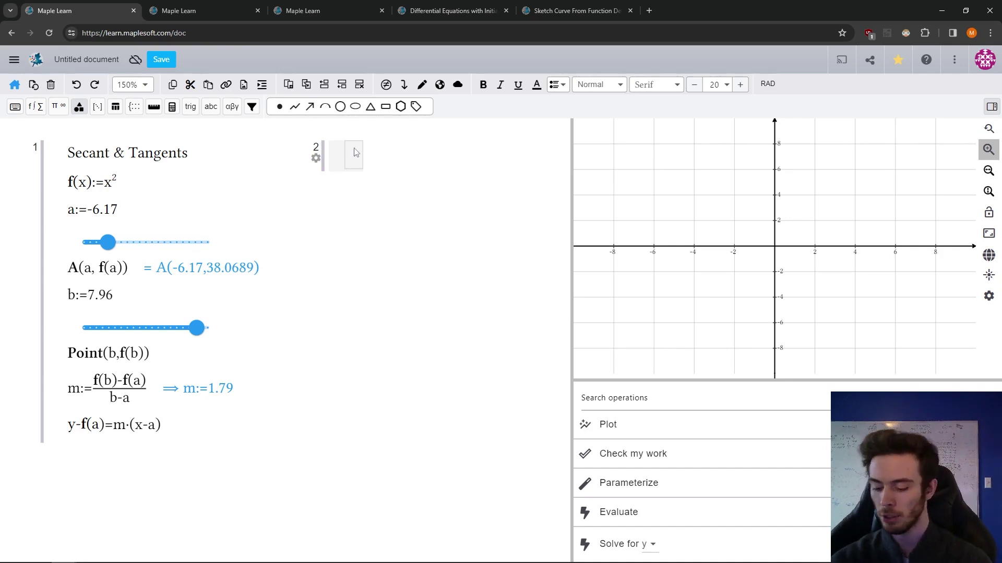
text(f(x))
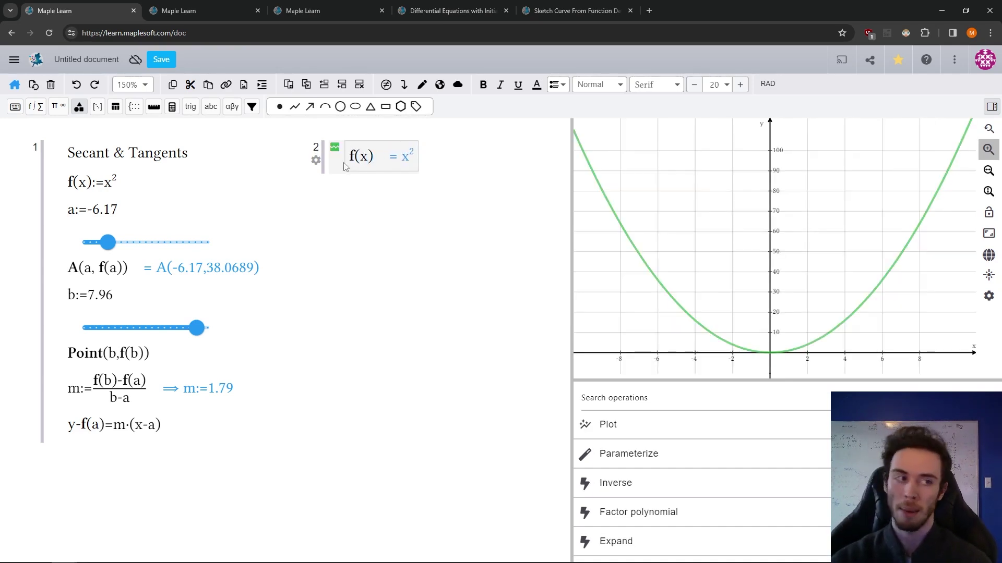
drag(122, 186, 74, 185)
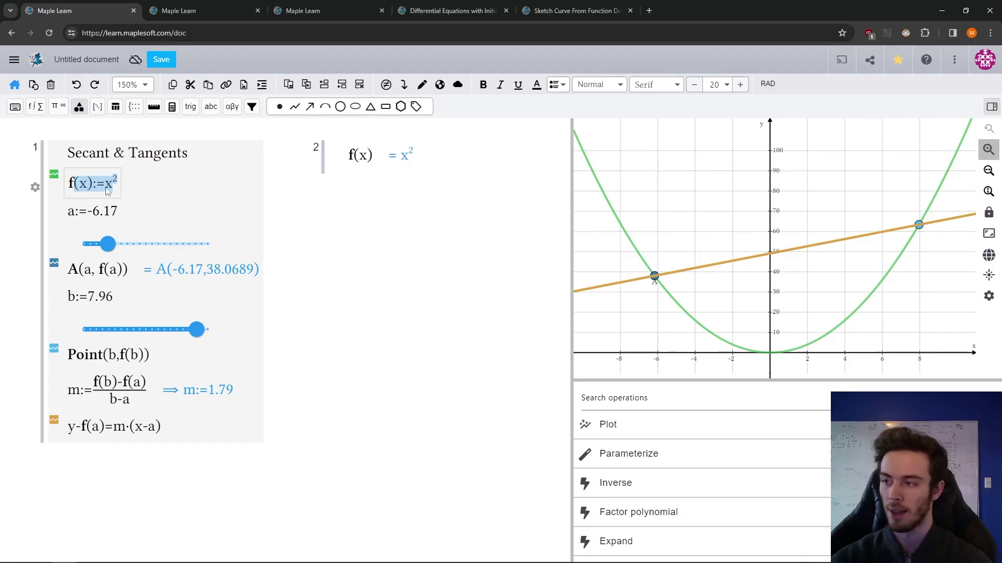
click(373, 163)
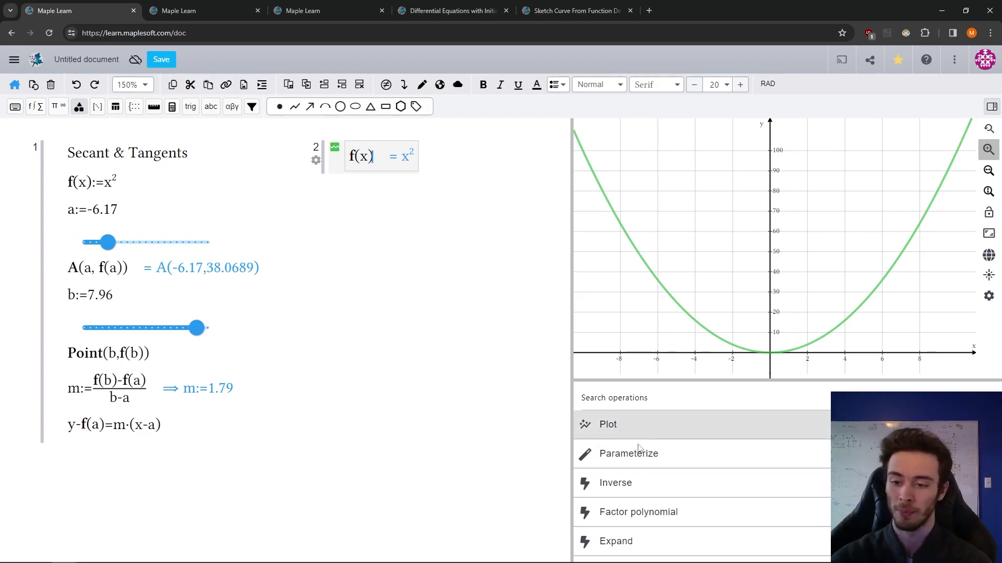
scroll(639, 515, down, 1)
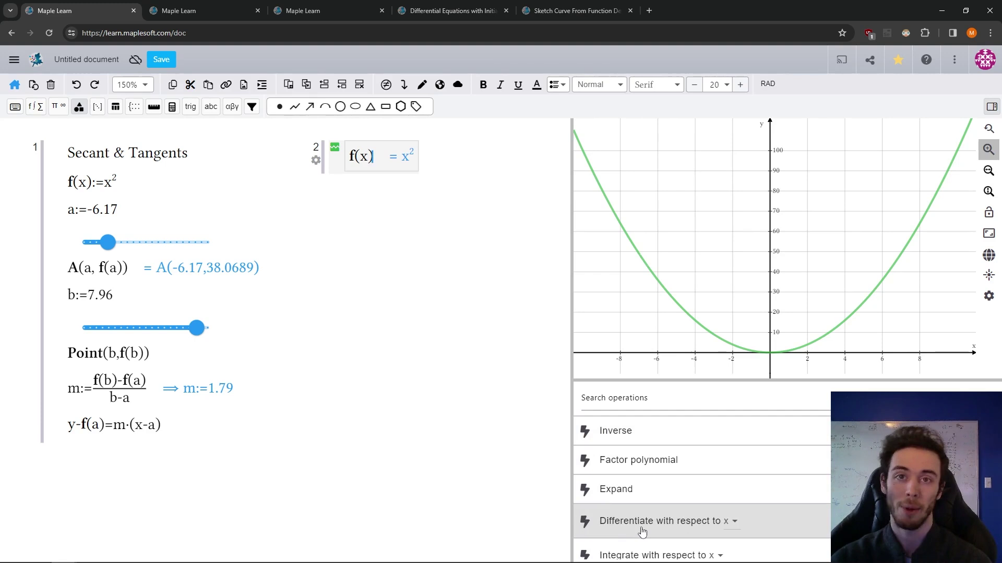
click(643, 530)
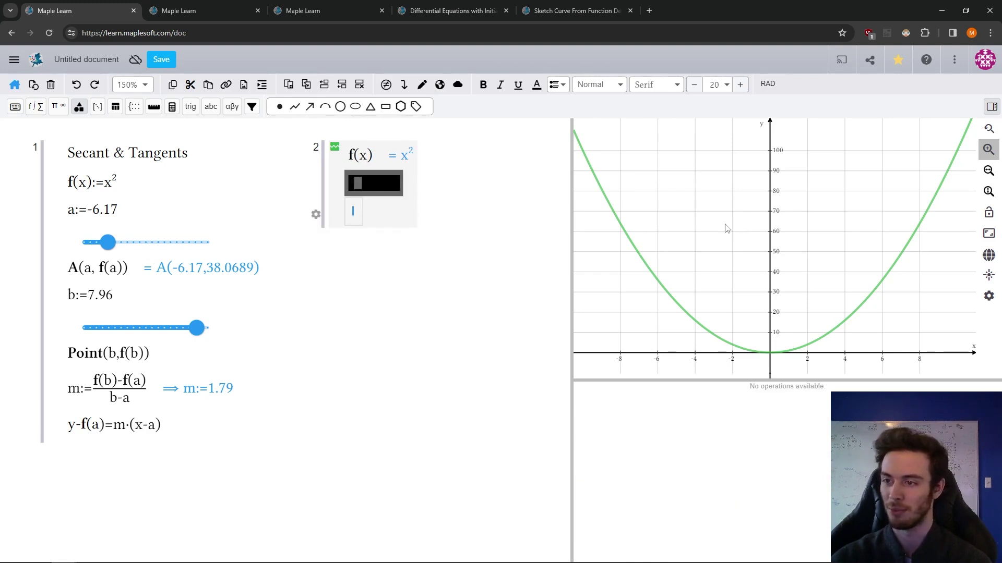
click(334, 176)
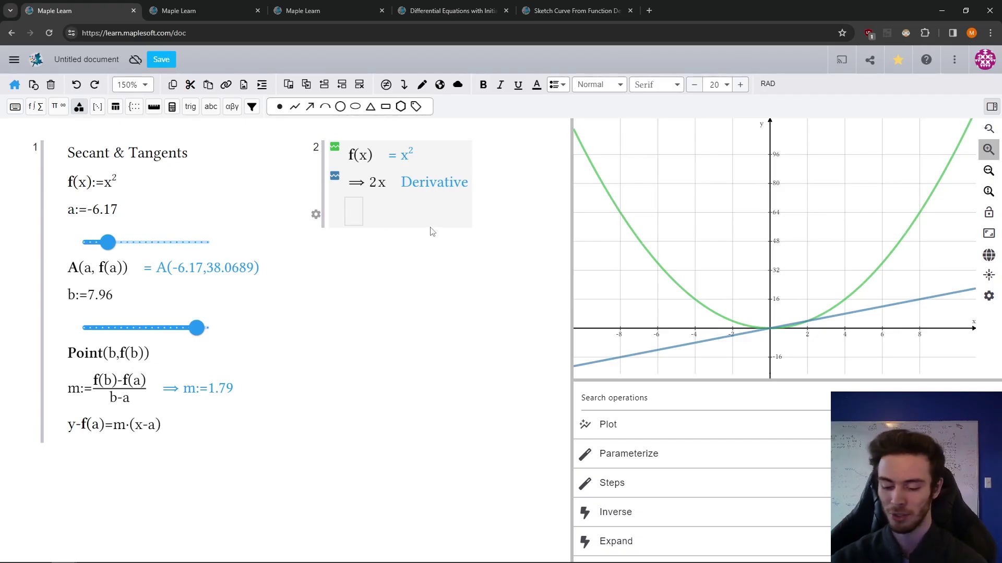
Add f'(x) and d/dx f(x), both evaluating to 2x
text(f'(x)
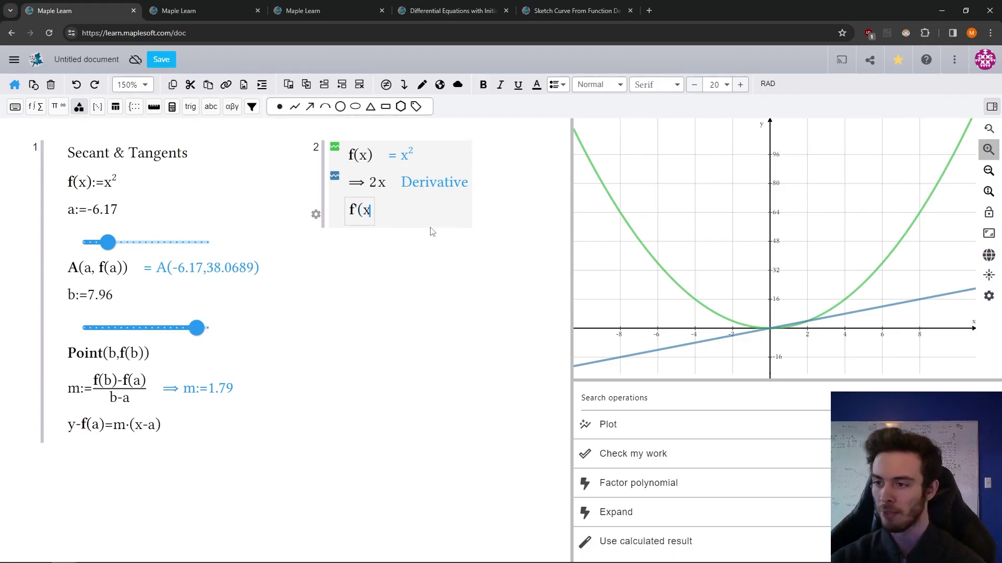
text())
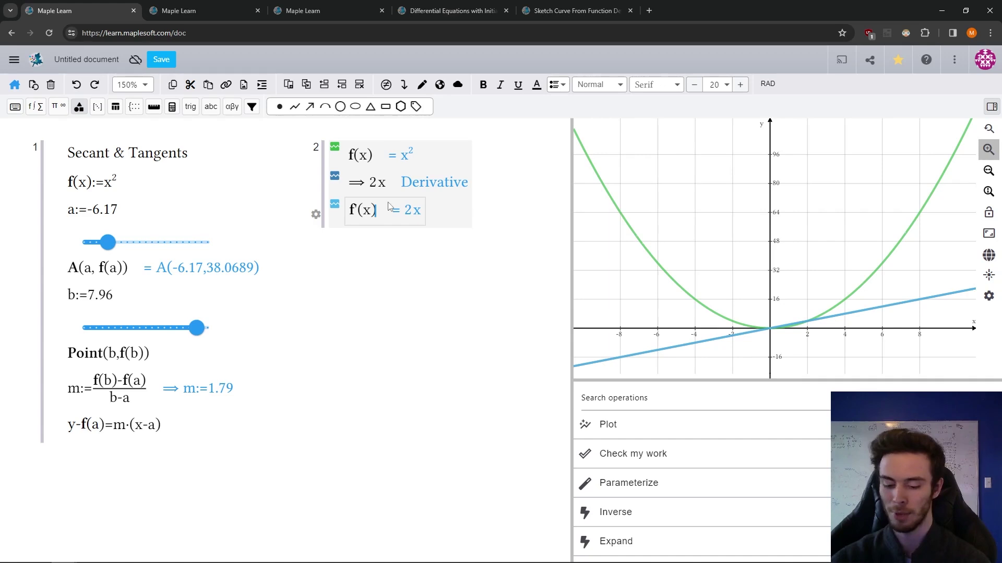
key(Return)
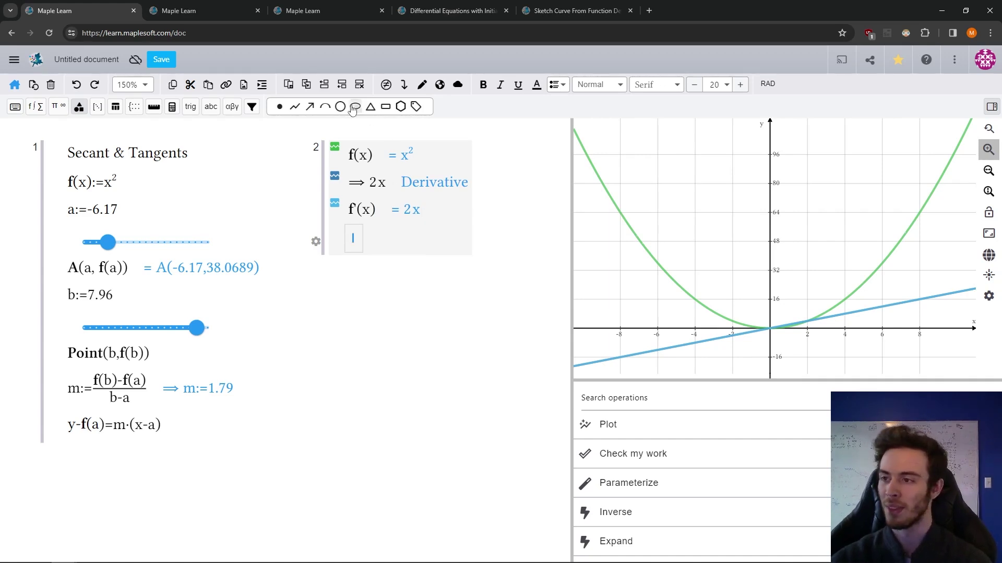
click(36, 108)
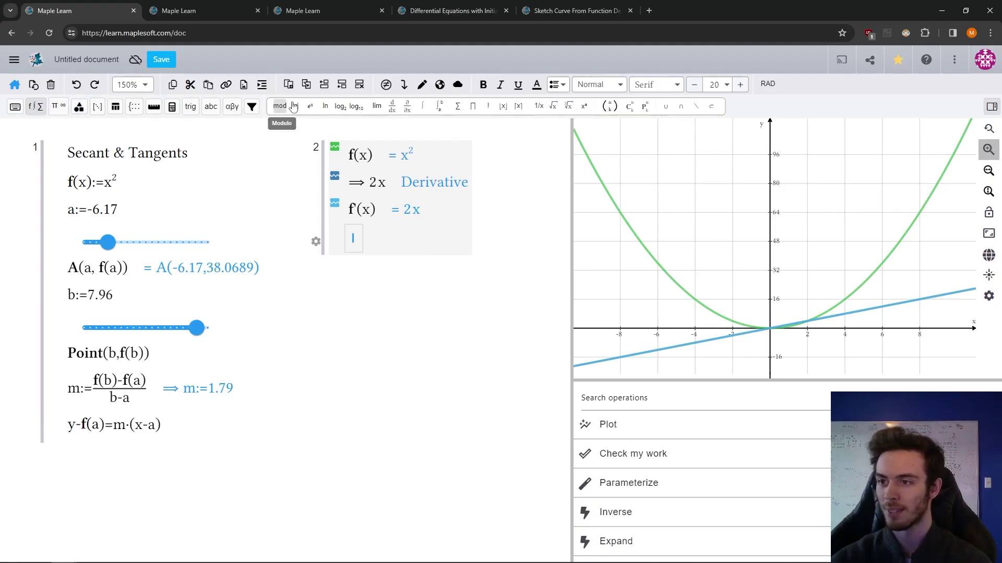
click(394, 109)
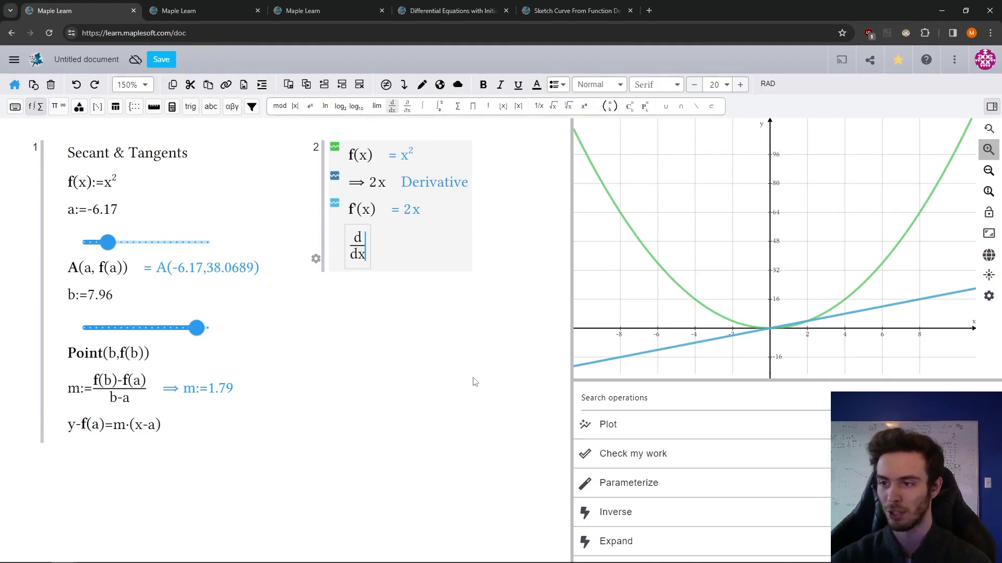
text(f(x)
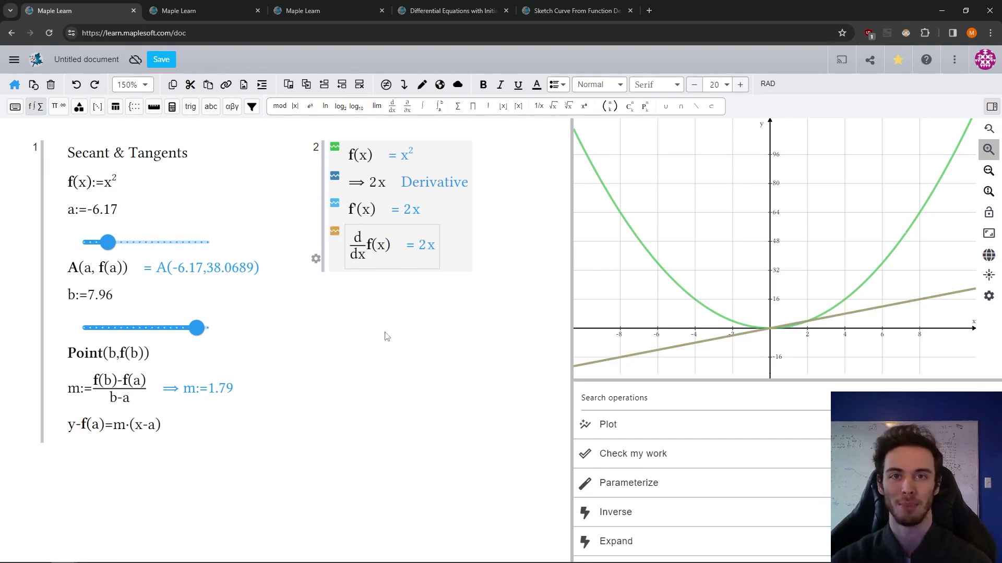
Add the tangent line y-f(a)=f'(a)*(x-a) with its result hidden
click(170, 428)
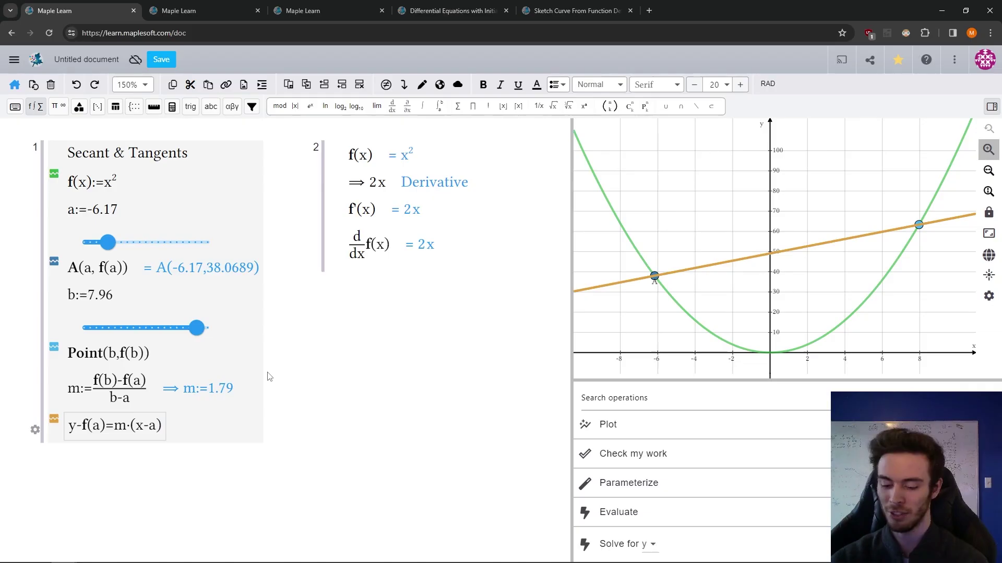
key(Return)
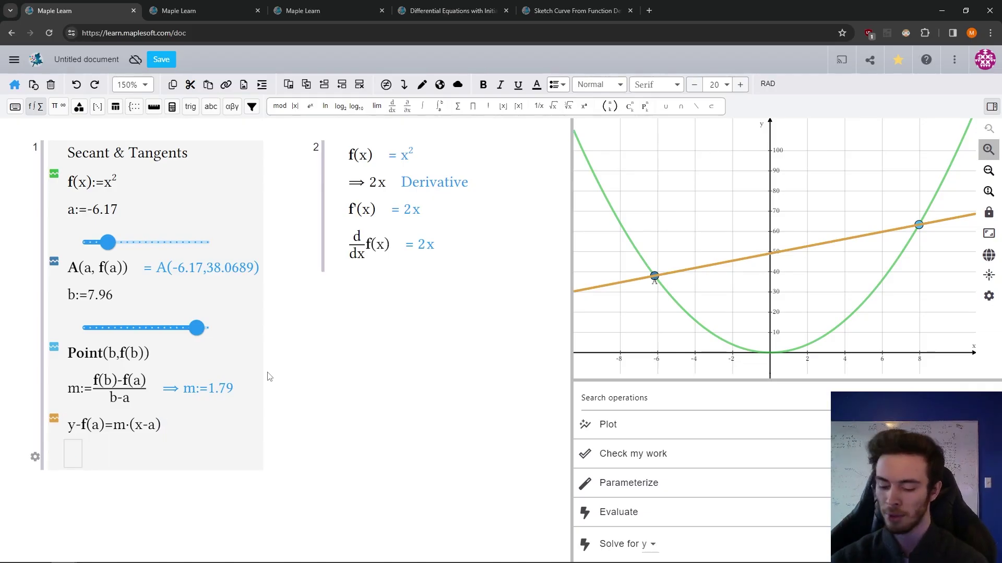
text(y-f)
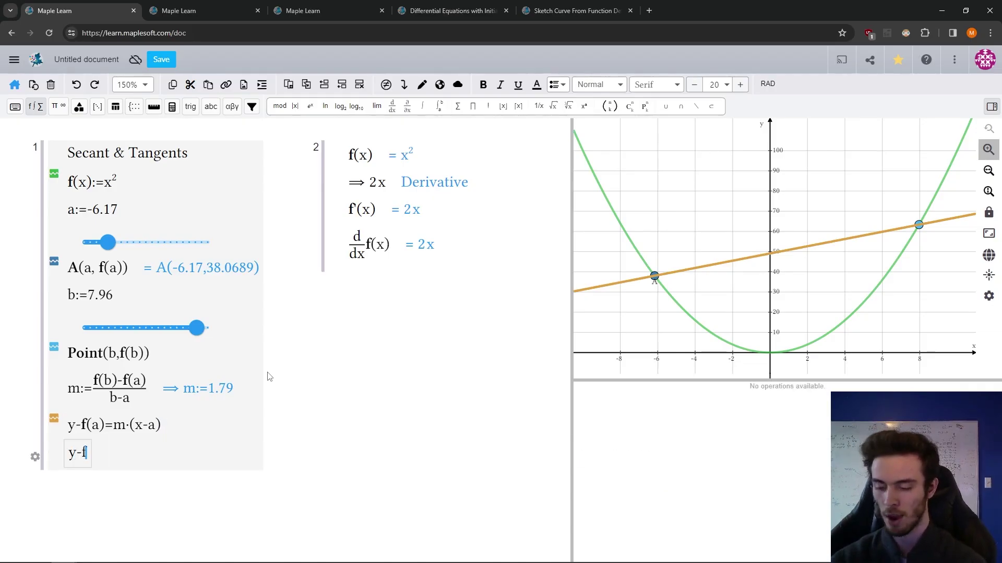
text((a)=f)
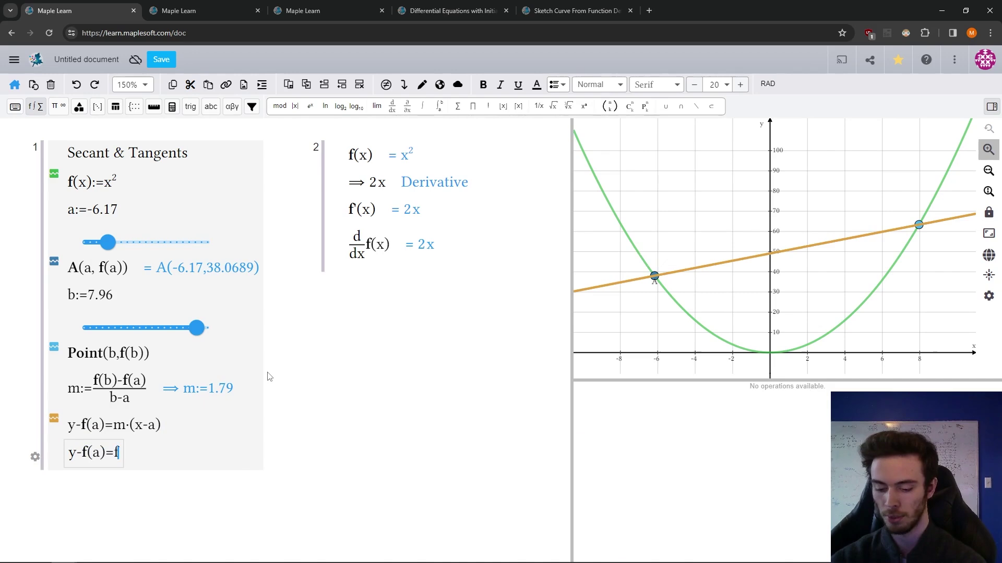
text('(a))
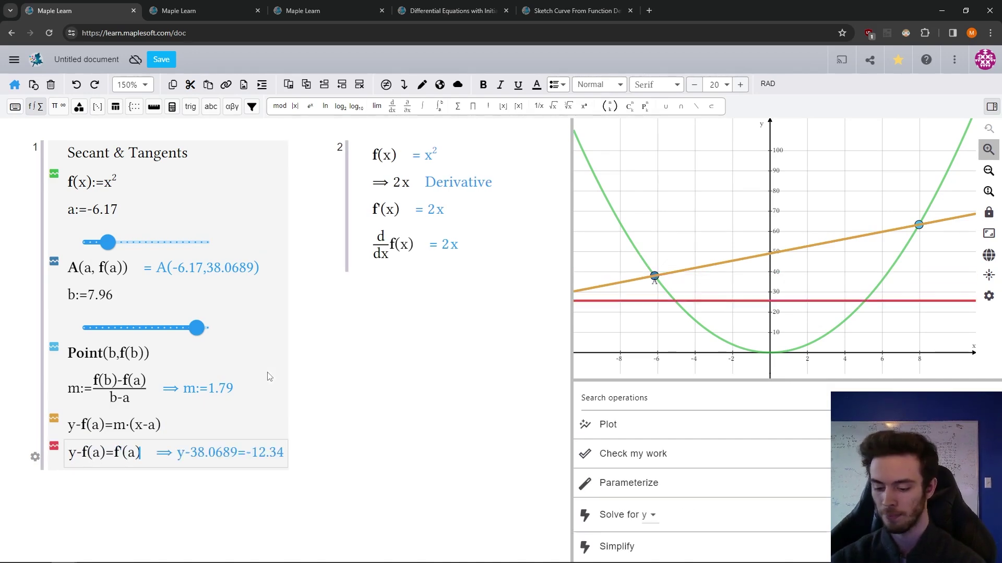
text(*(x-a))
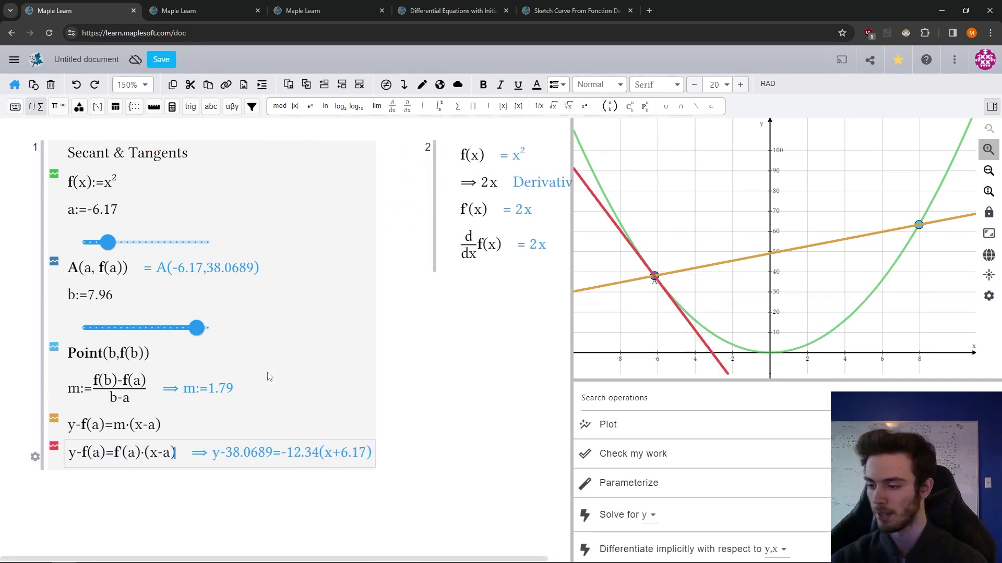
click(35, 458)
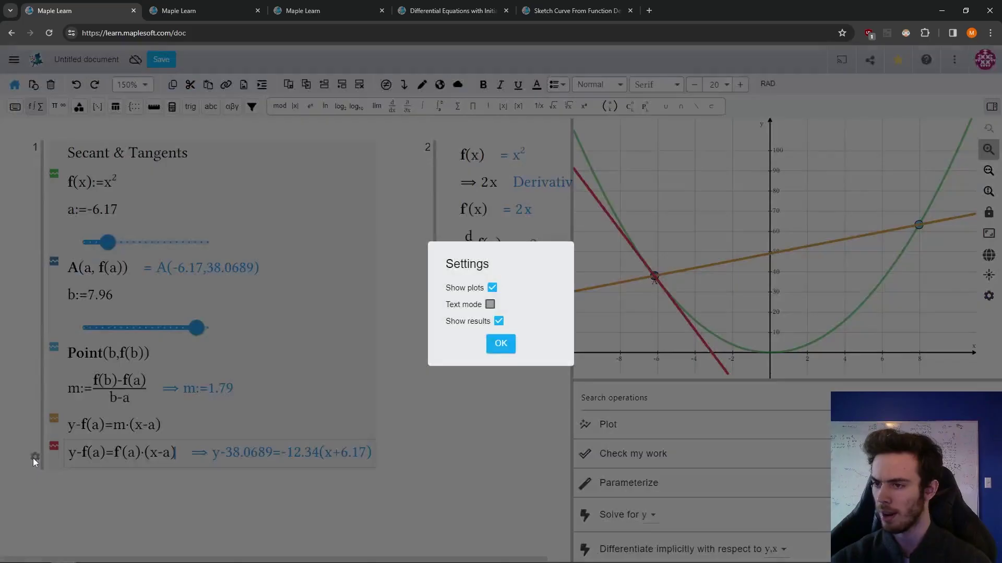
click(498, 322)
click(495, 346)
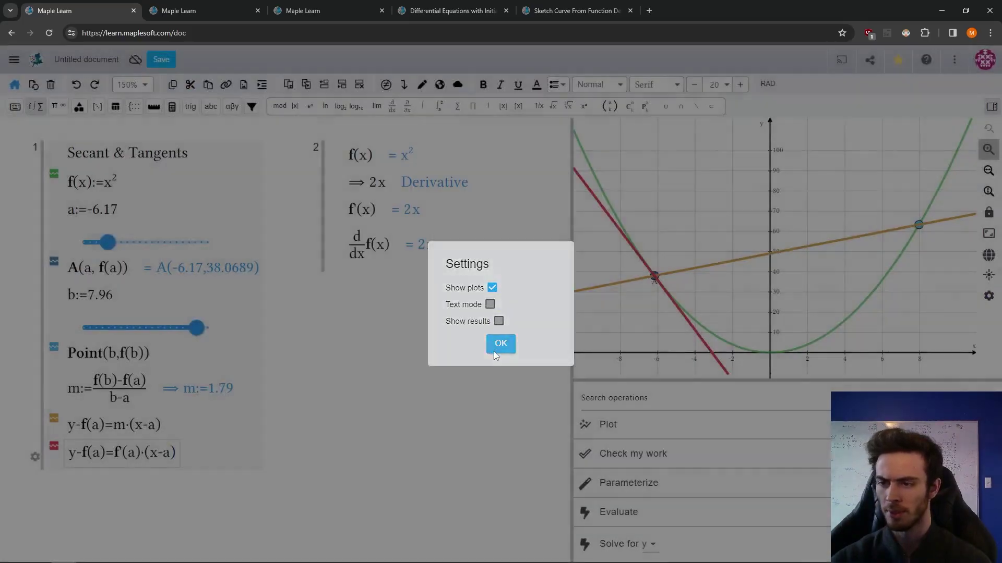
Move A to a = -5.39 and B to b = -4.98 so m = -10.37
drag(654, 276, 669, 294)
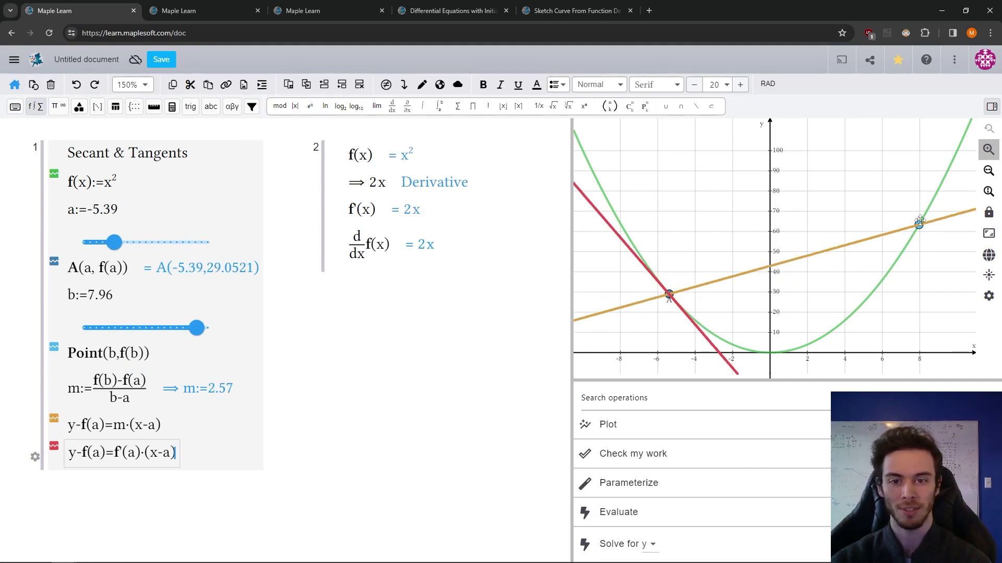
drag(917, 224, 673, 296)
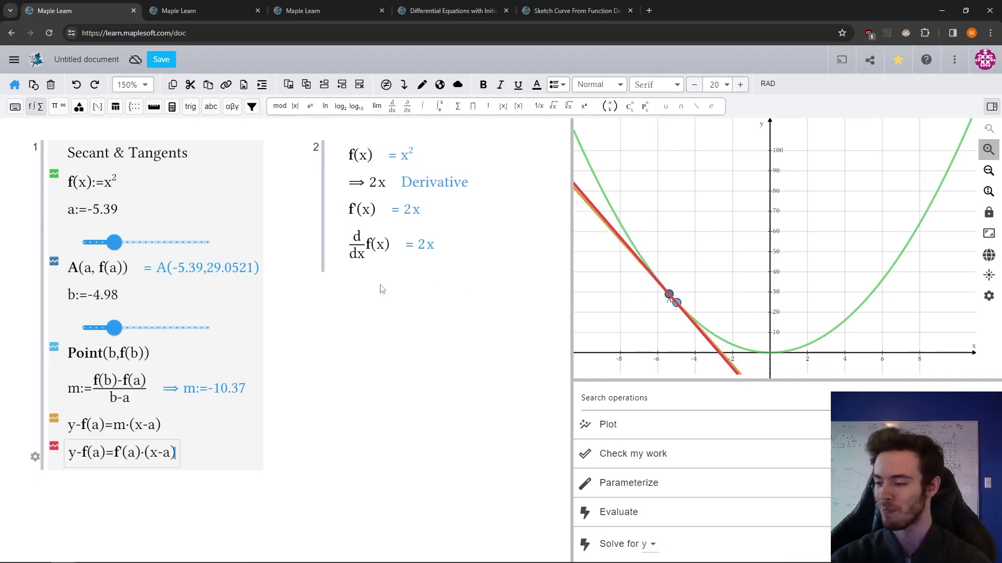
click(407, 248)
Enter lim h→0 (f(x+h)-f(x))/h in the derivative group and evaluate it to 2x
key(Return)
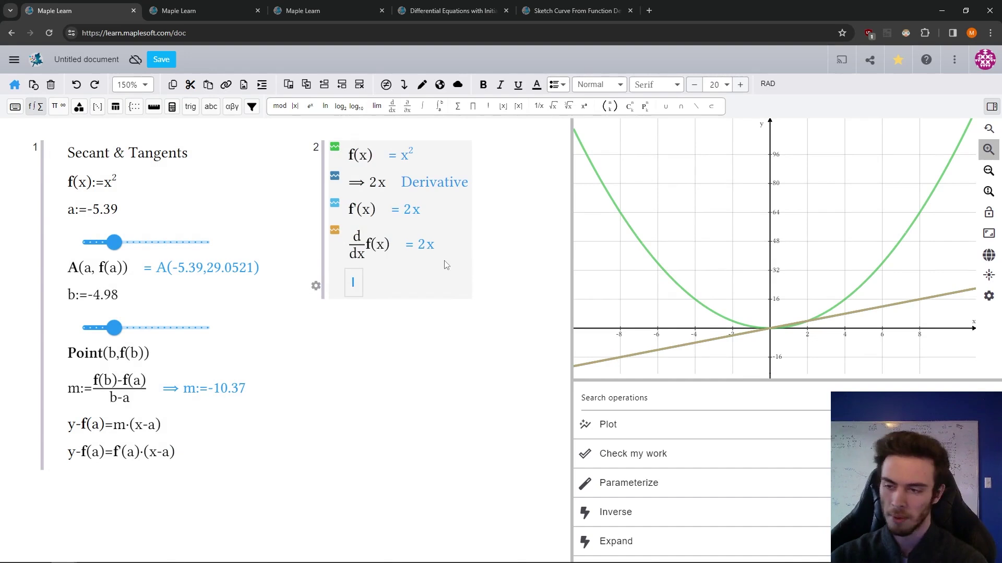
click(376, 106)
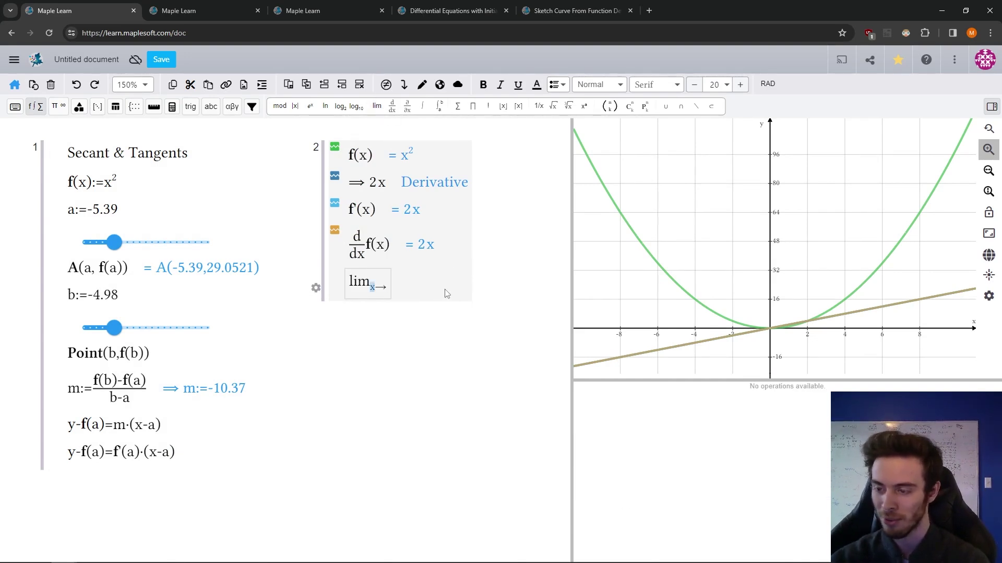
text(0)
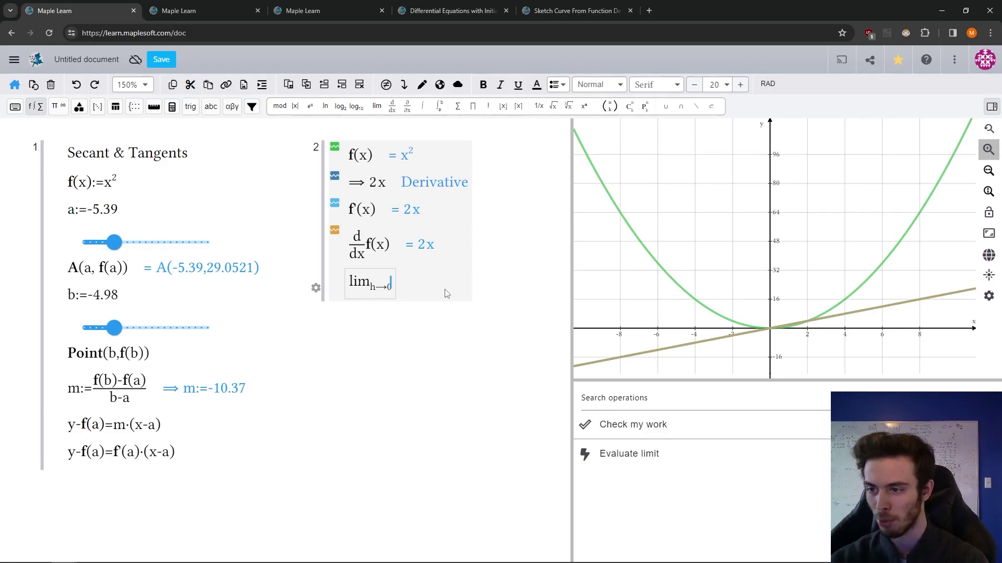
text(f(x)
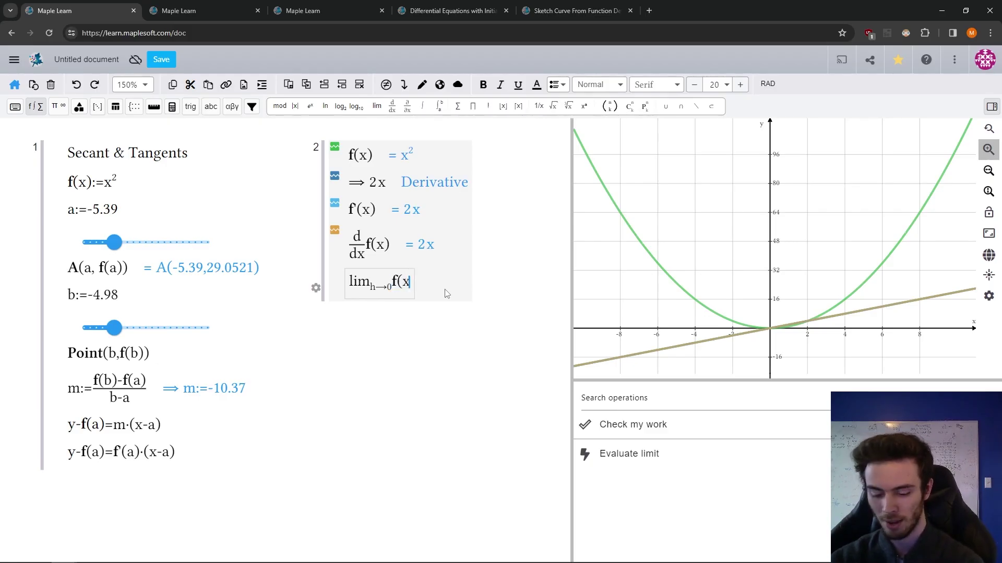
text(+a)
key(BackSpace)
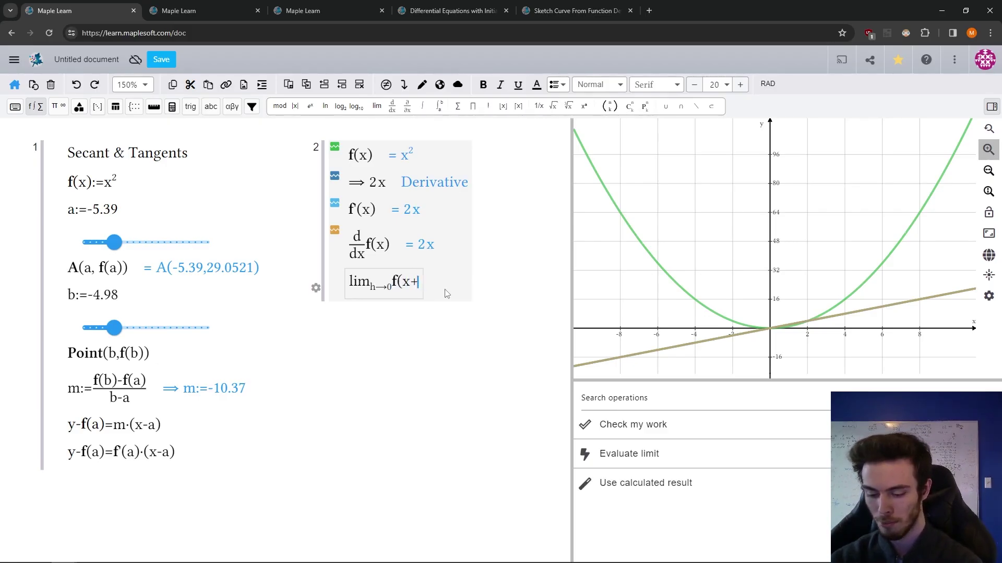
text(h)-f)
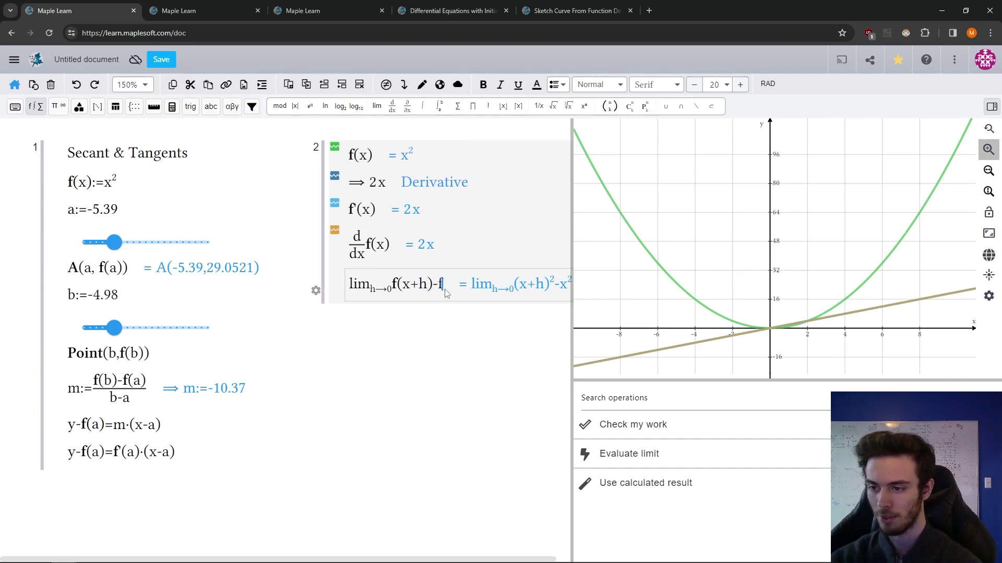
text((x)
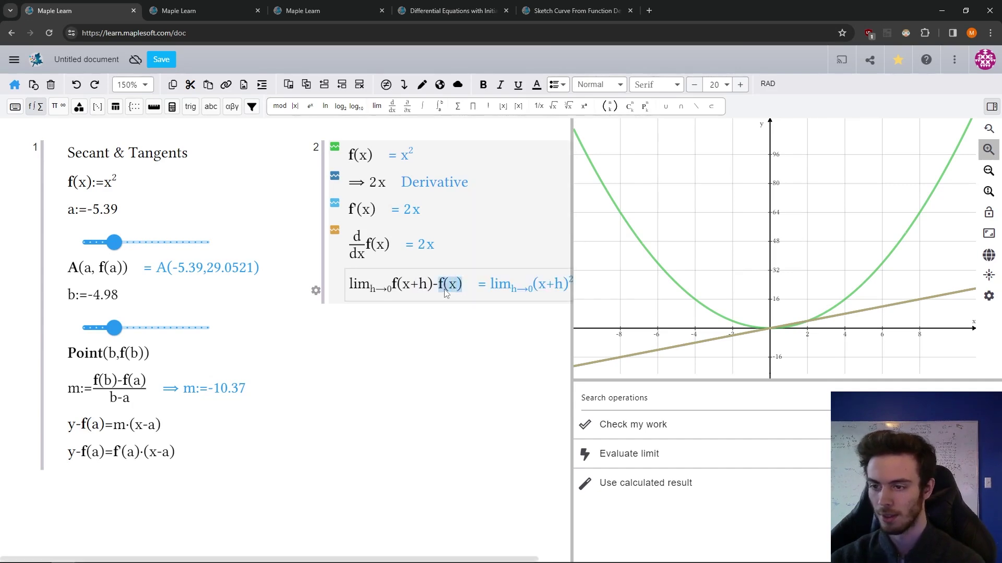
key(shift+Left)
key(shift+Left)
key(shift+Left)
key(shift+Left)
key(shift+Left)
key(shift+Left)
key(shift+Left)
text(/)
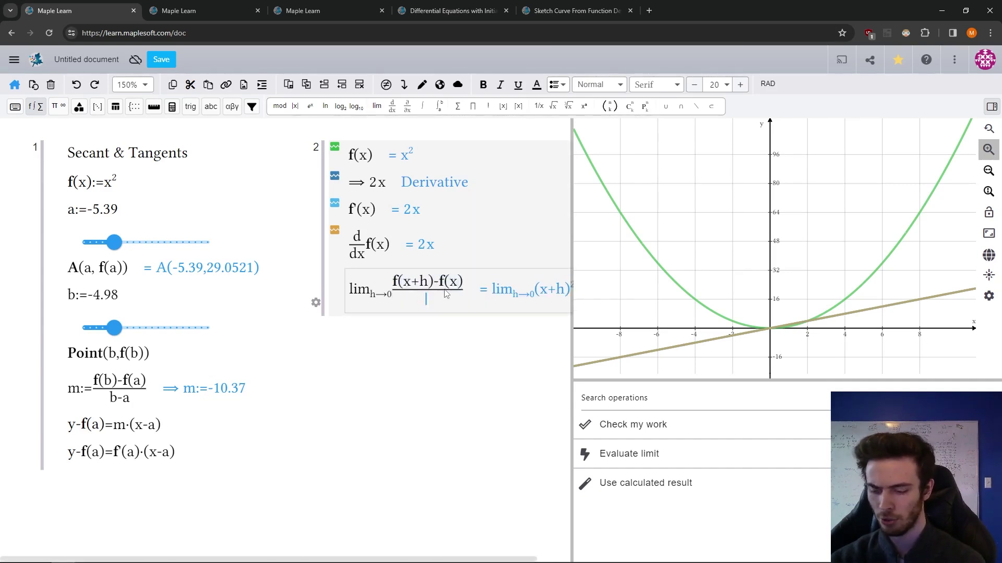
text(h)
drag(574, 170, 647, 178)
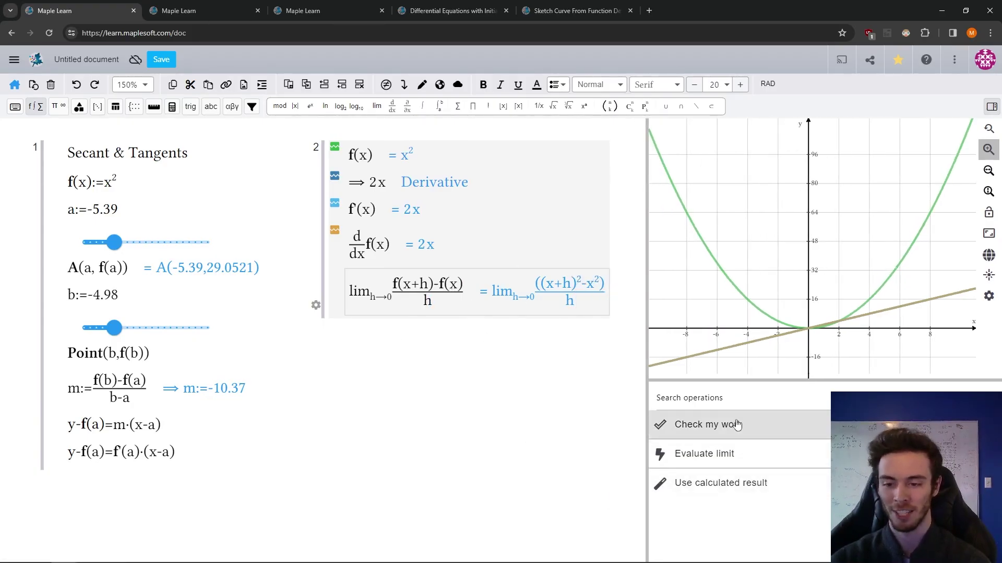
click(756, 462)
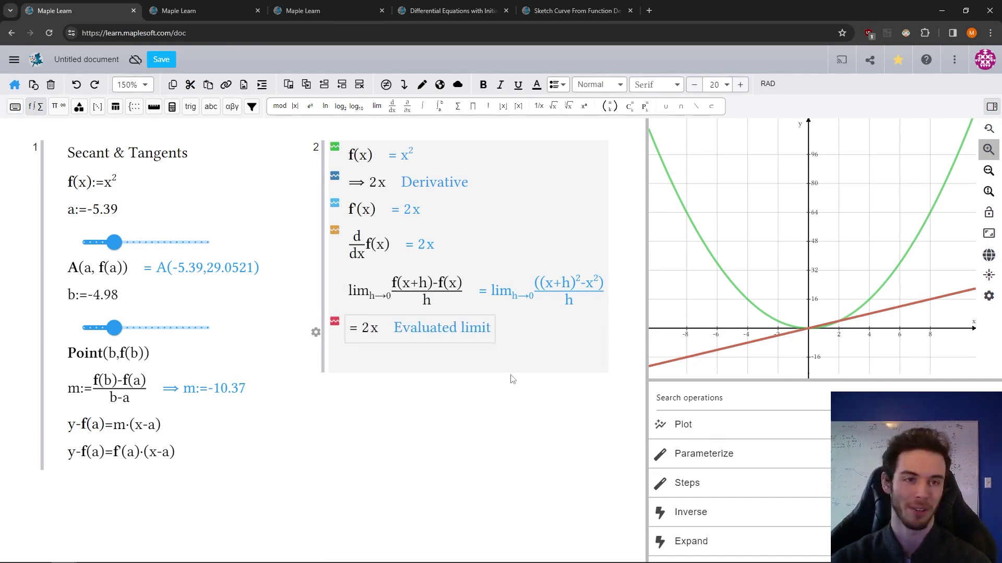
Move points B and A to b = 2.94 and a = -6.25, giving m = -3.31
click(181, 369)
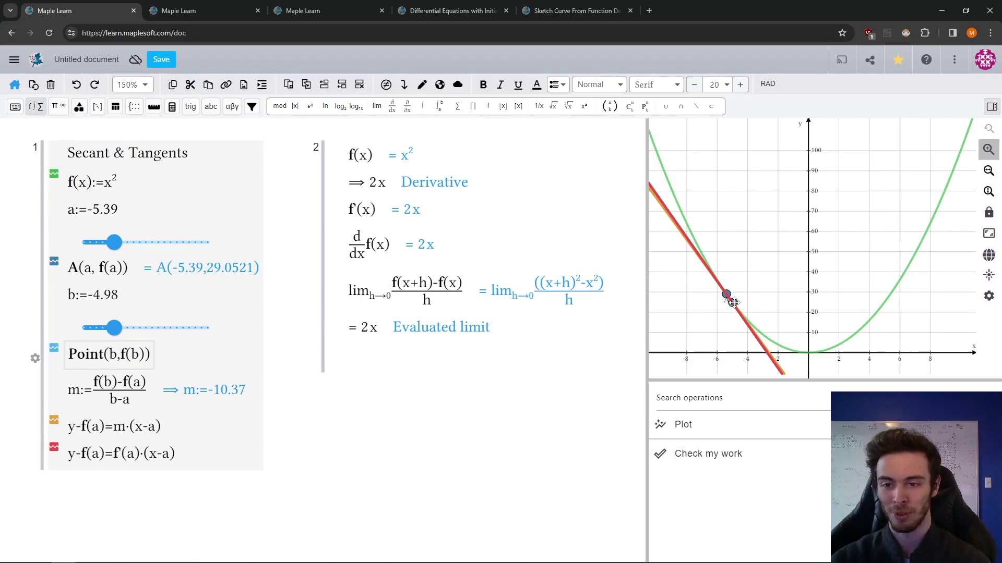
drag(731, 302, 853, 336)
mouse_move(726, 289)
mouse_down()
mouse_move(704, 258)
mouse_move(713, 275)
mouse_up()
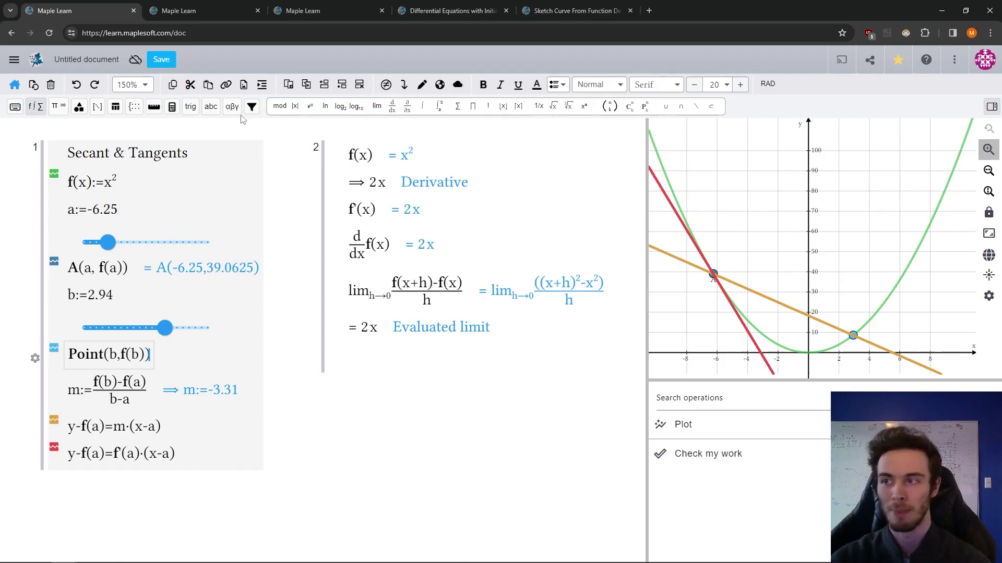
From the home page, search the gallery for 'factoring' and open Quadratic Functions: Factoring's Sum-Product Example 2: Negative Product
click(204, 6)
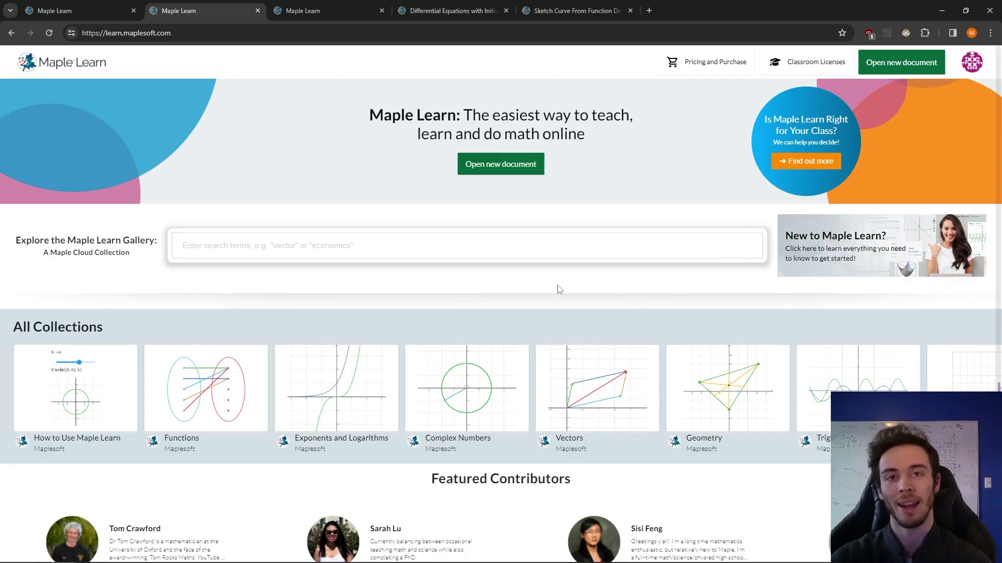
click(528, 249)
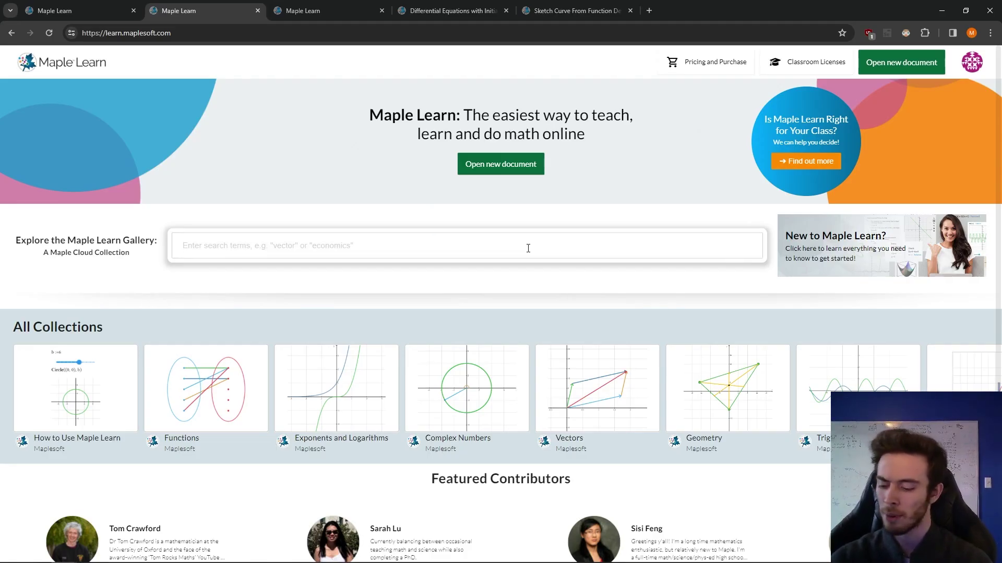
text(factoring)
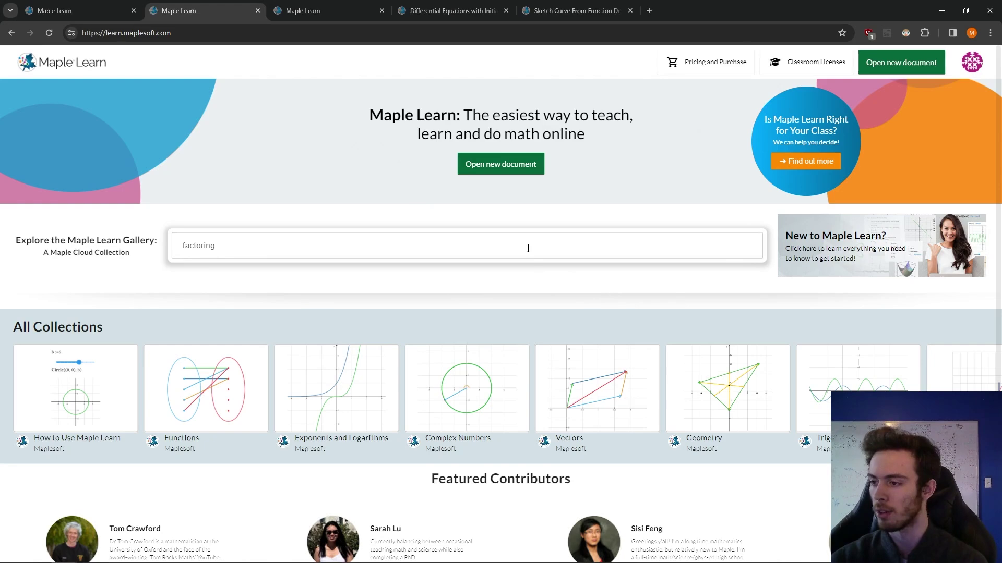
key(Return)
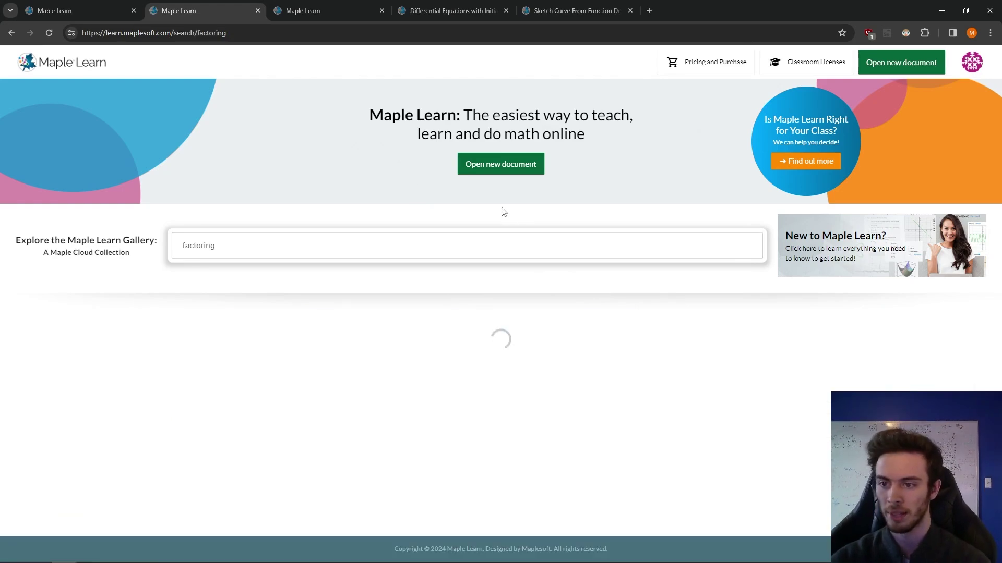
scroll(297, 168, down, 1)
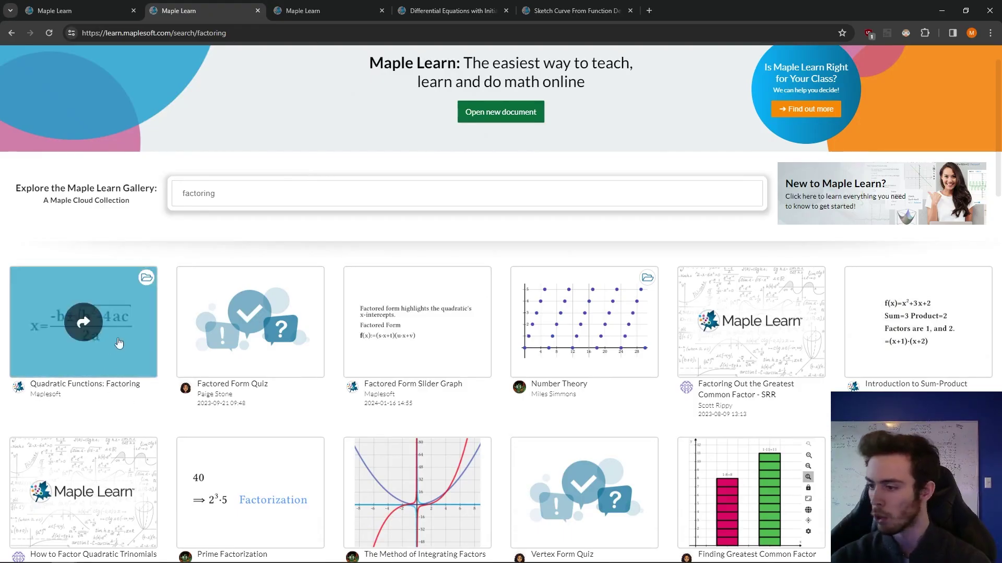
click(128, 322)
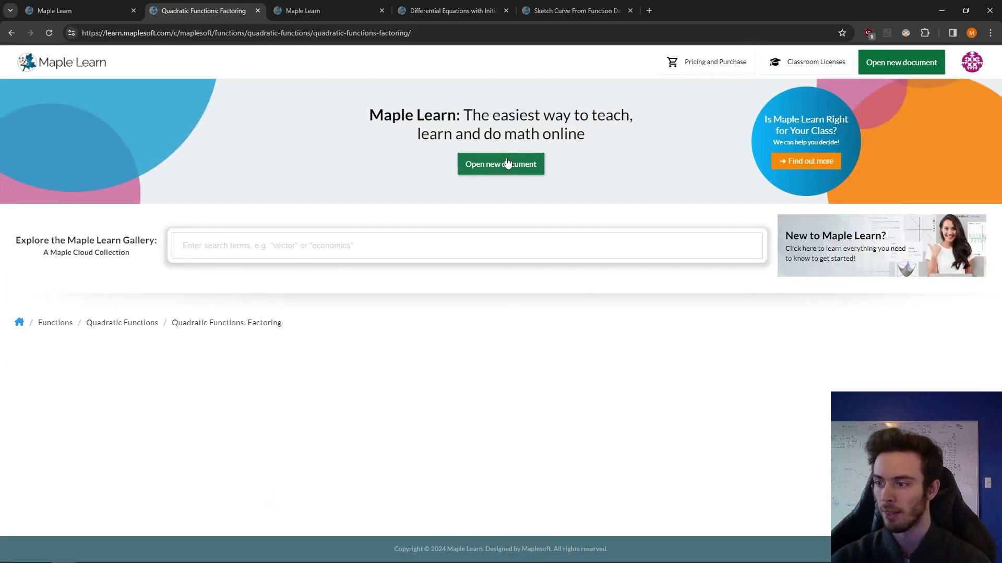
scroll(431, 179, down, 3)
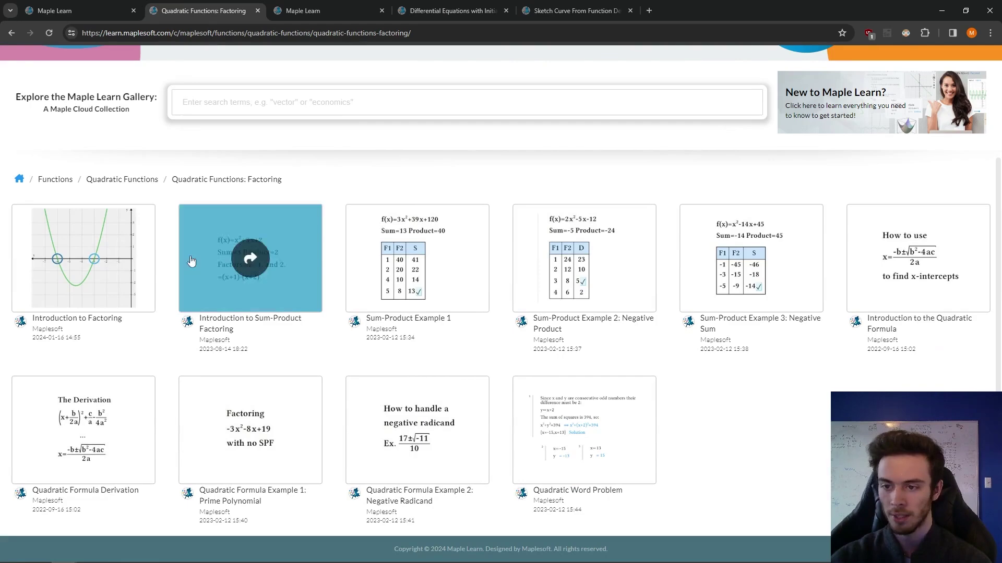
click(609, 235)
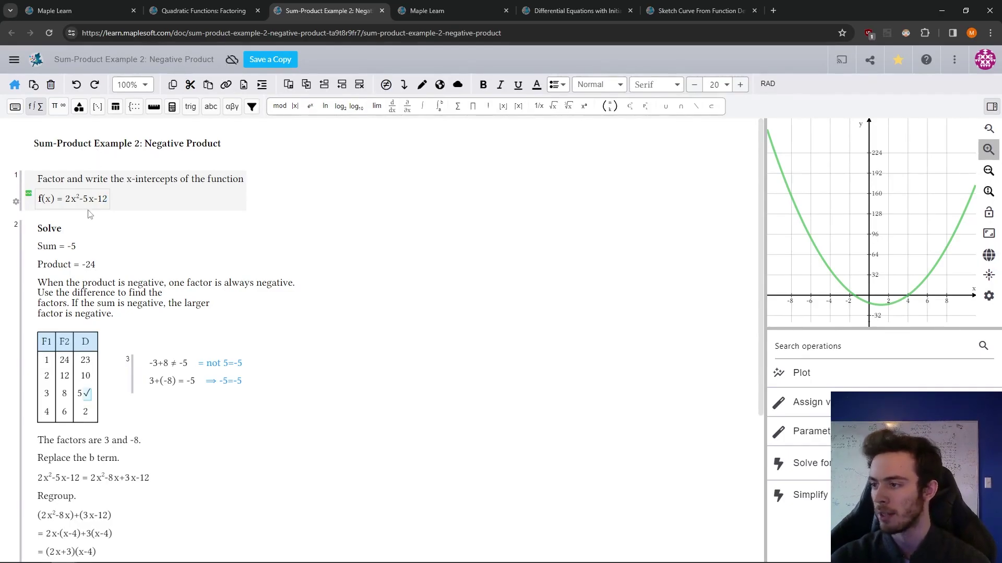
Delete the check mark after 5 in column D and drag the -3+8 working further right
click(79, 267)
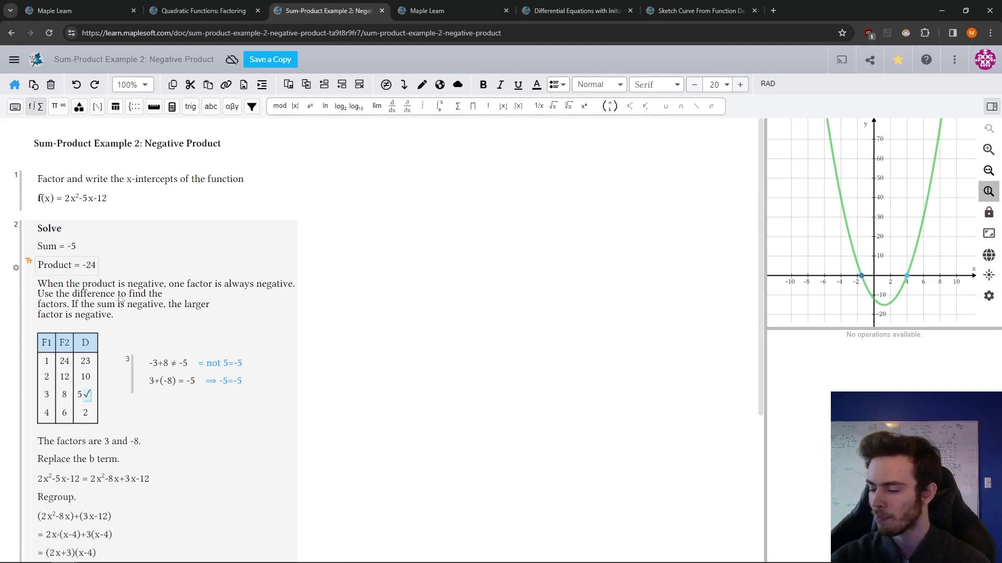
scroll(120, 298, down, 3)
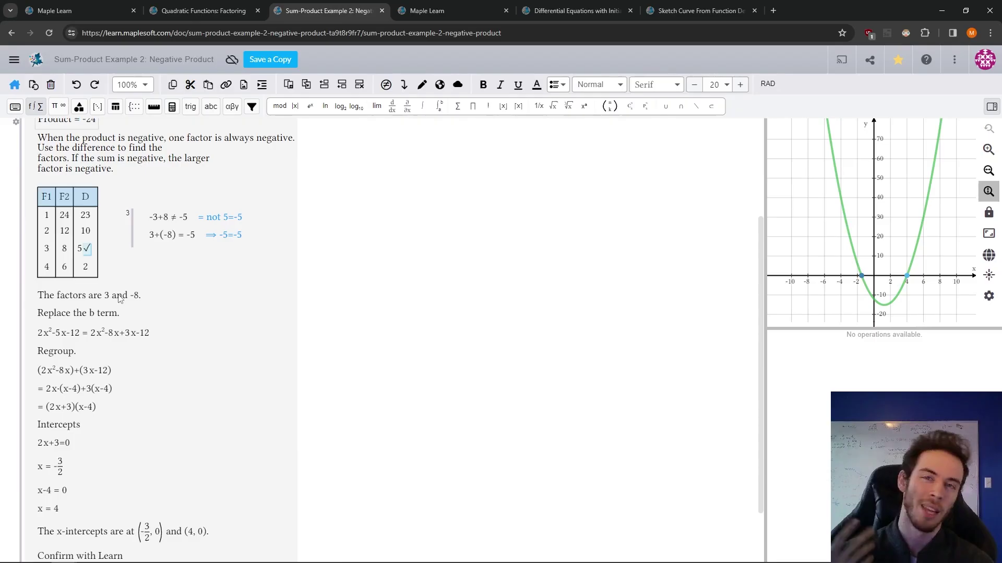
scroll(117, 291, up, 1)
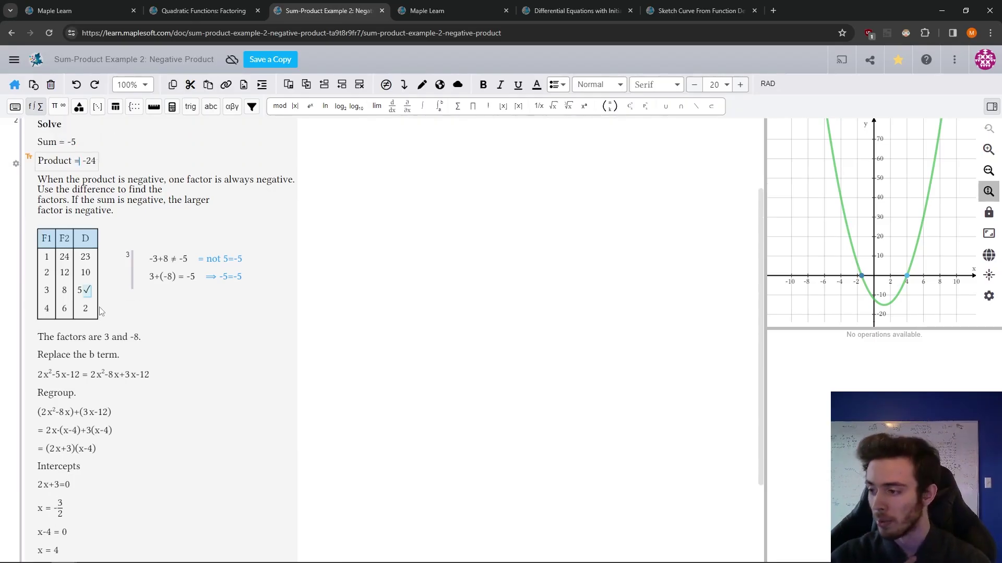
scroll(96, 298, up, 1)
scroll(95, 298, up, 1)
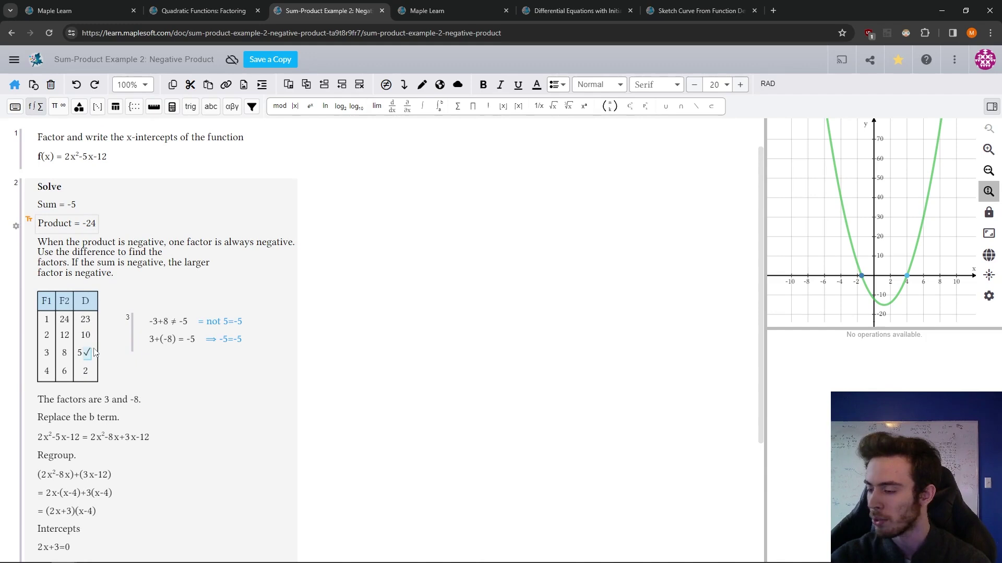
click(95, 353)
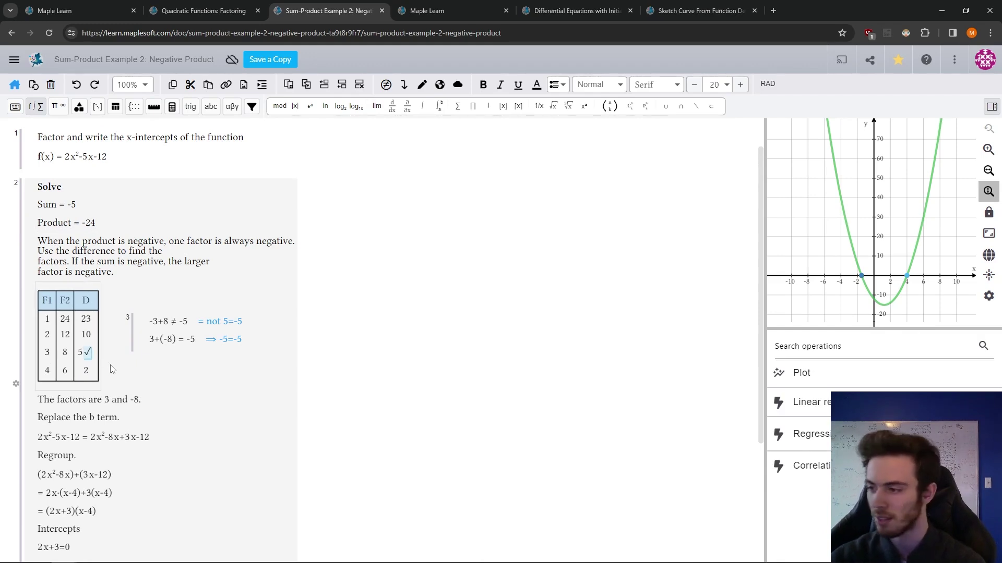
key(BackSpace)
drag(128, 320, 323, 304)
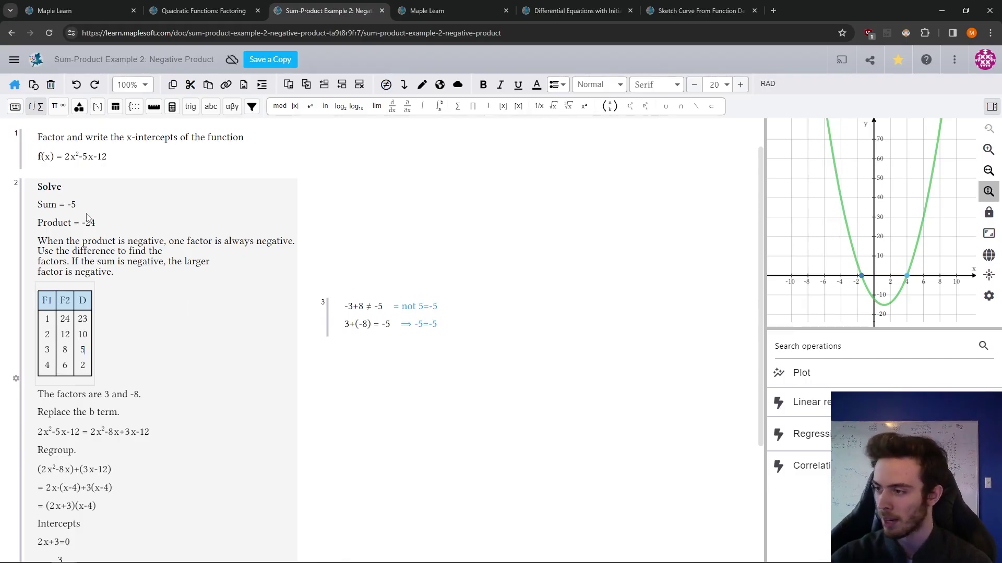
Replace the D column header with the formula S:=F1+F2
click(87, 307)
key(BackSpace)
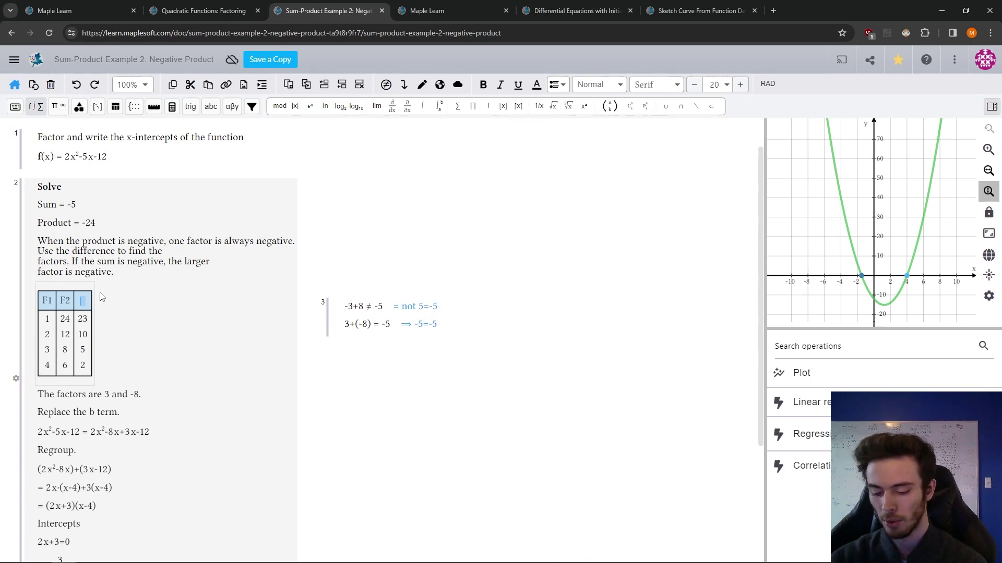
text(S:)
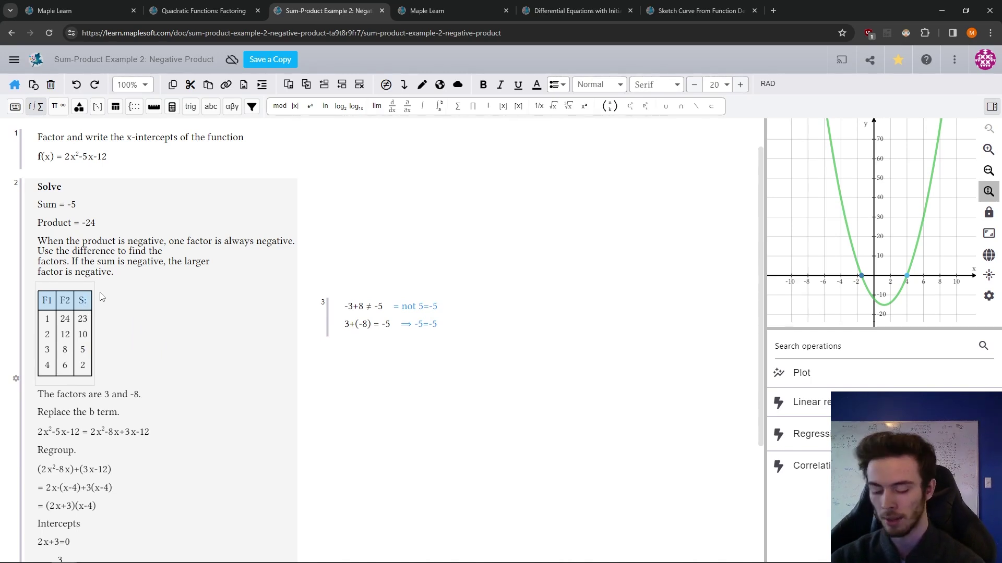
text(=F1-F2)
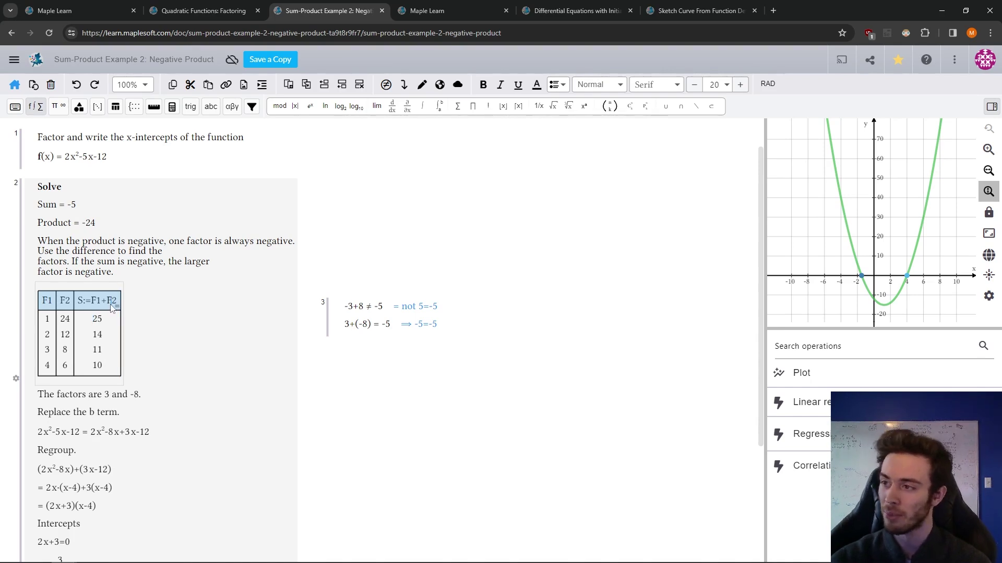
Insert a new column headed P:=F1*F2, correcting header typos, so each row shows product 24
click(115, 106)
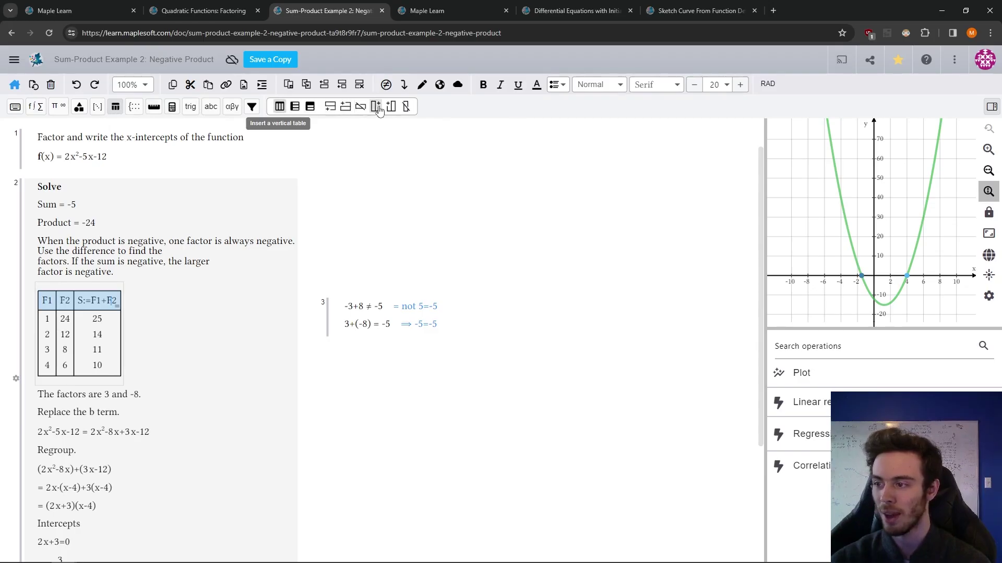
click(378, 109)
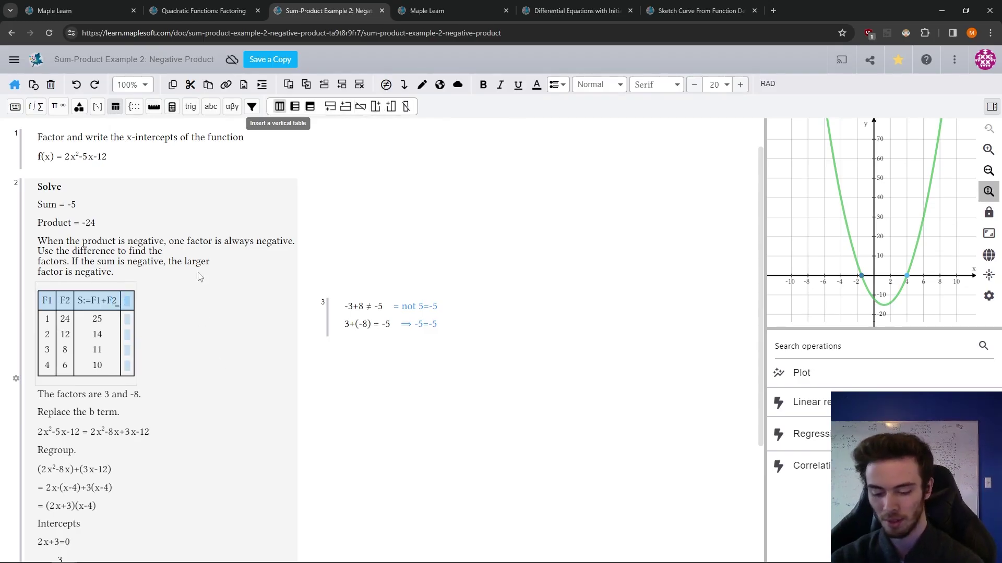
click(129, 305)
text(P)
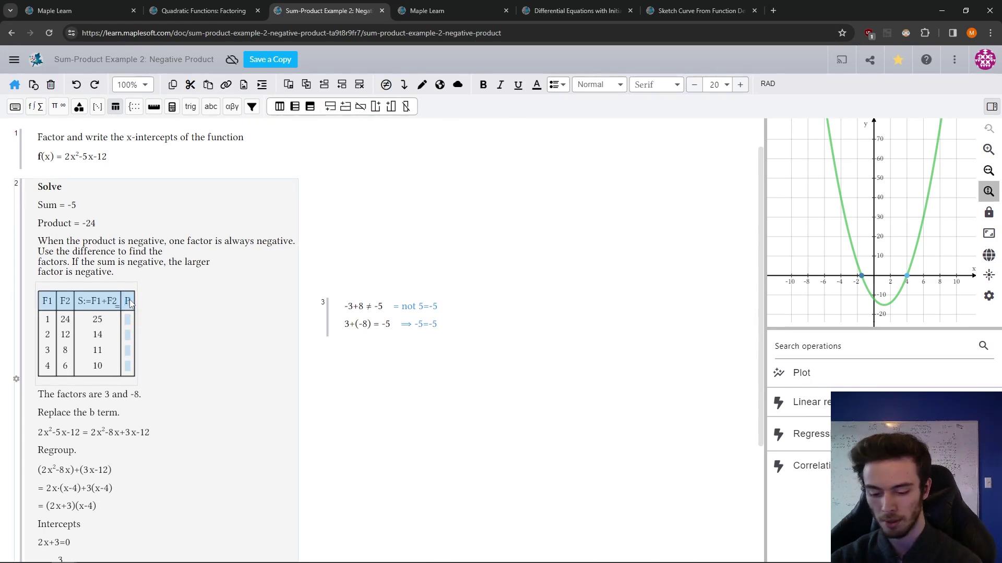
text(:=F1*F2)
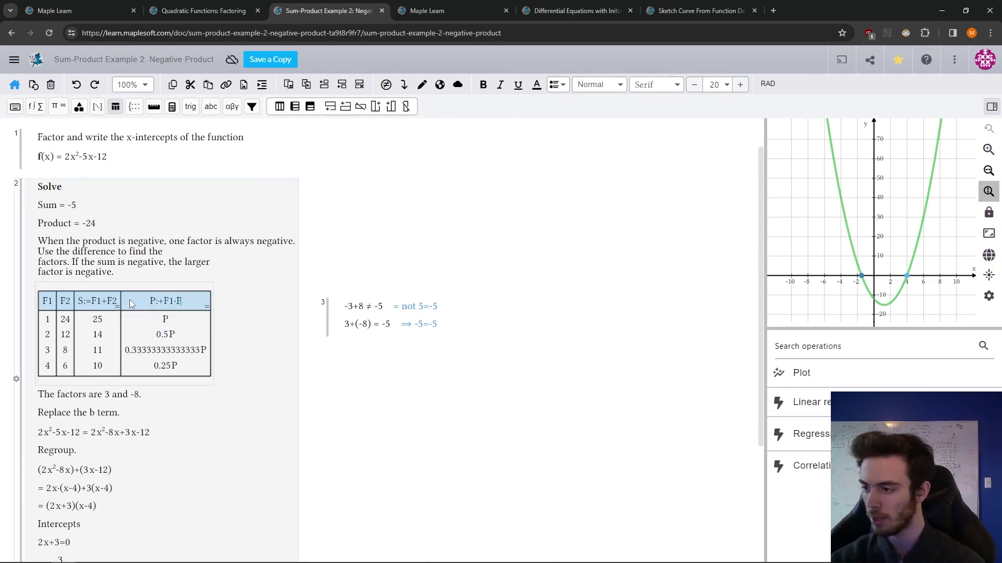
click(157, 302)
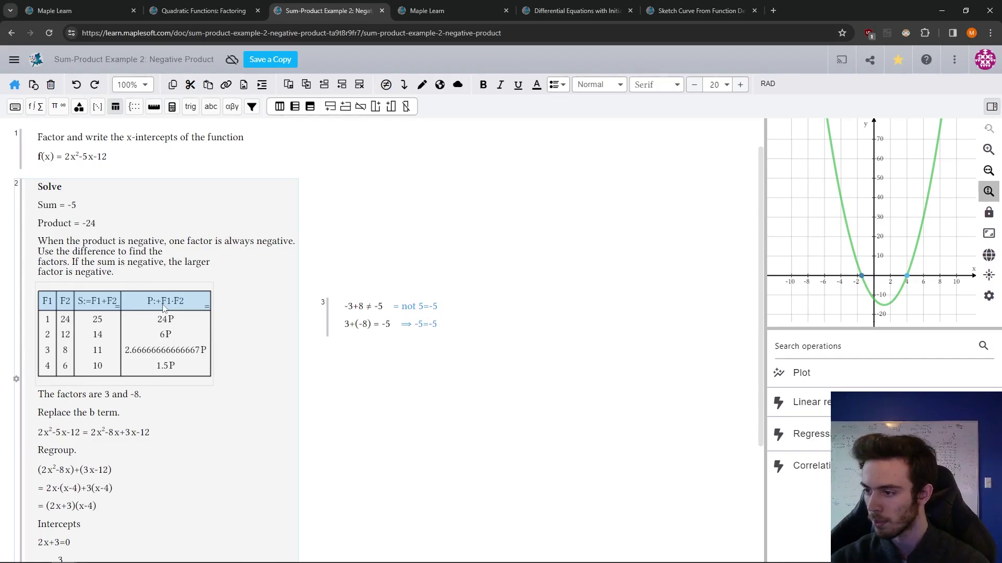
key(BackSpace)
key(BackSpace)
text(:==)
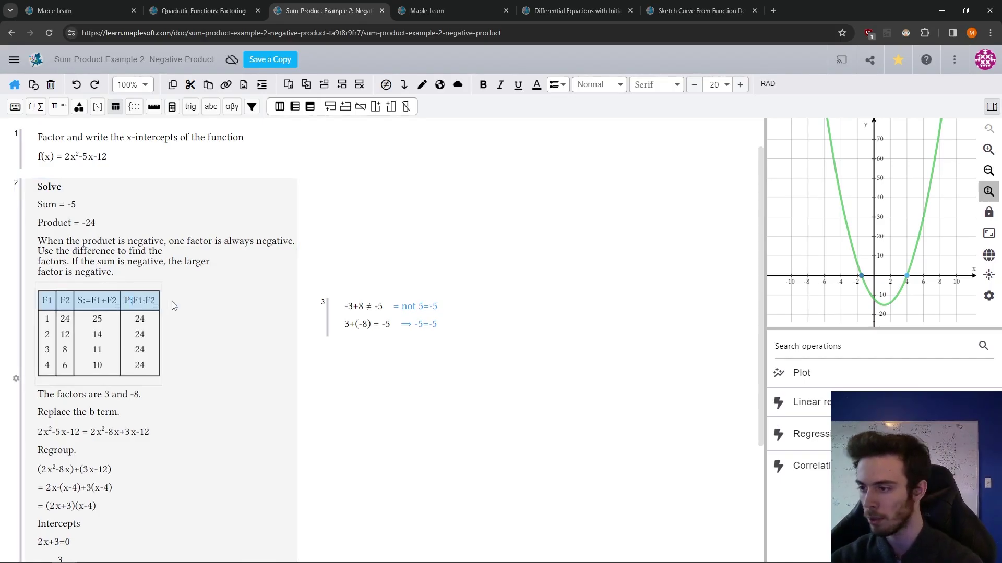
key(BackSpace)
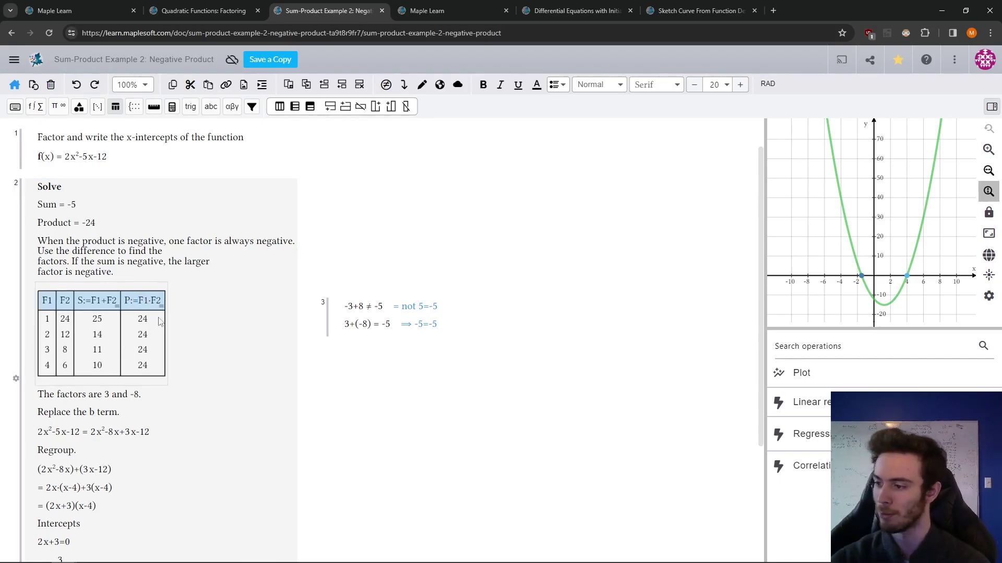
Group all worked-solution rows below the table under the title 'Solution' and collapse the group
scroll(84, 413, down, 2)
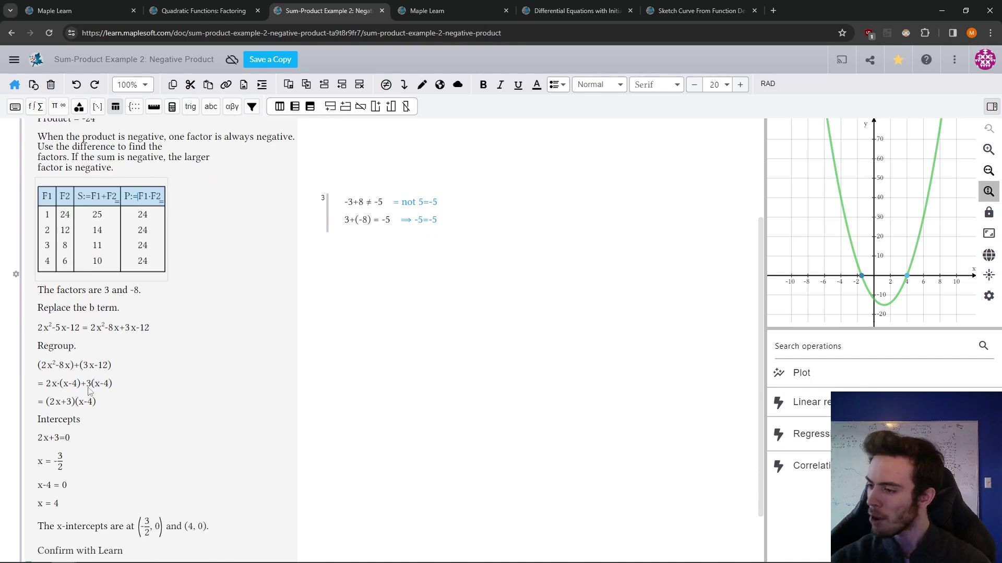
scroll(91, 301, down, 2)
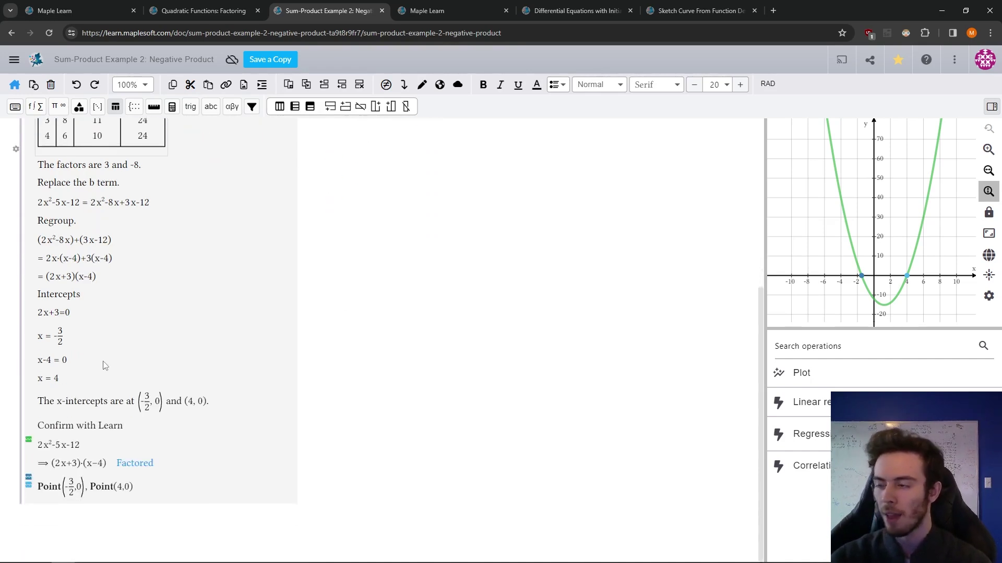
scroll(105, 365, up, 1)
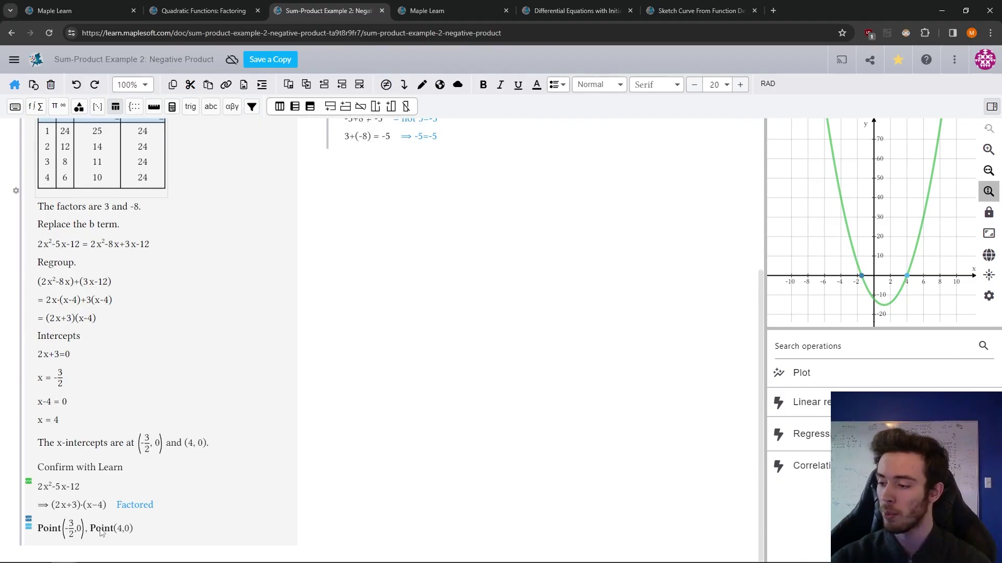
drag(101, 532, 75, 210)
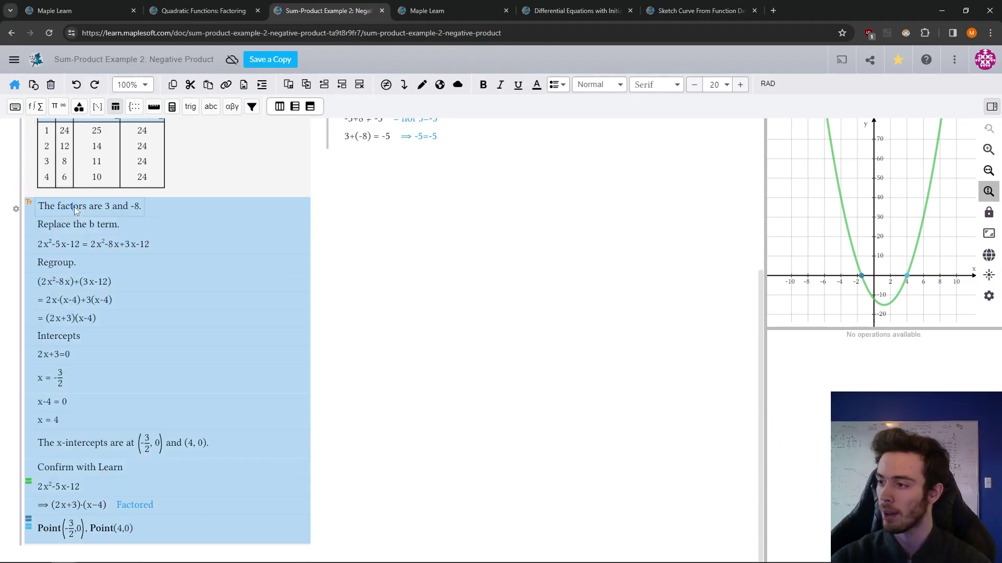
click(263, 85)
text(Sol)
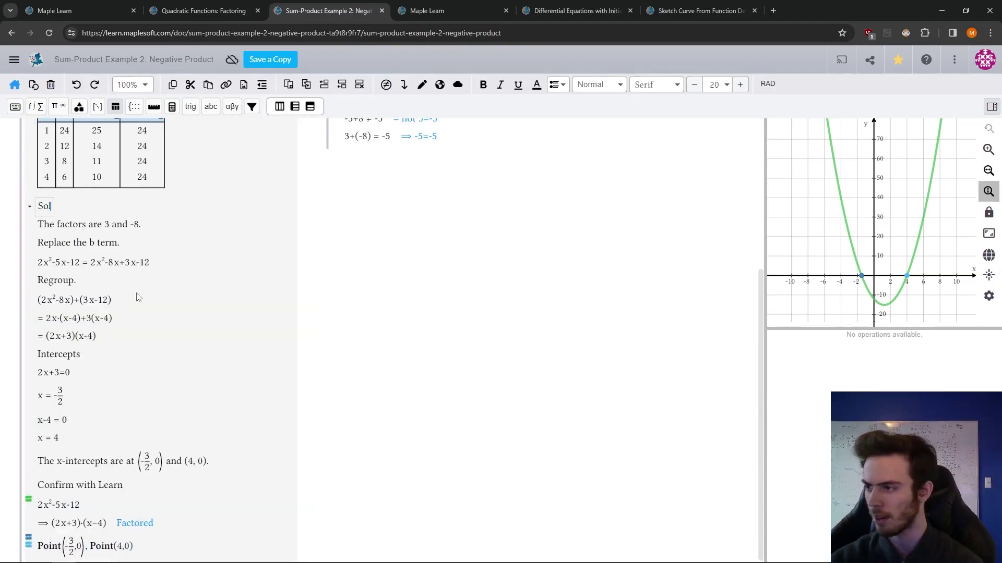
text(ution)
click(29, 206)
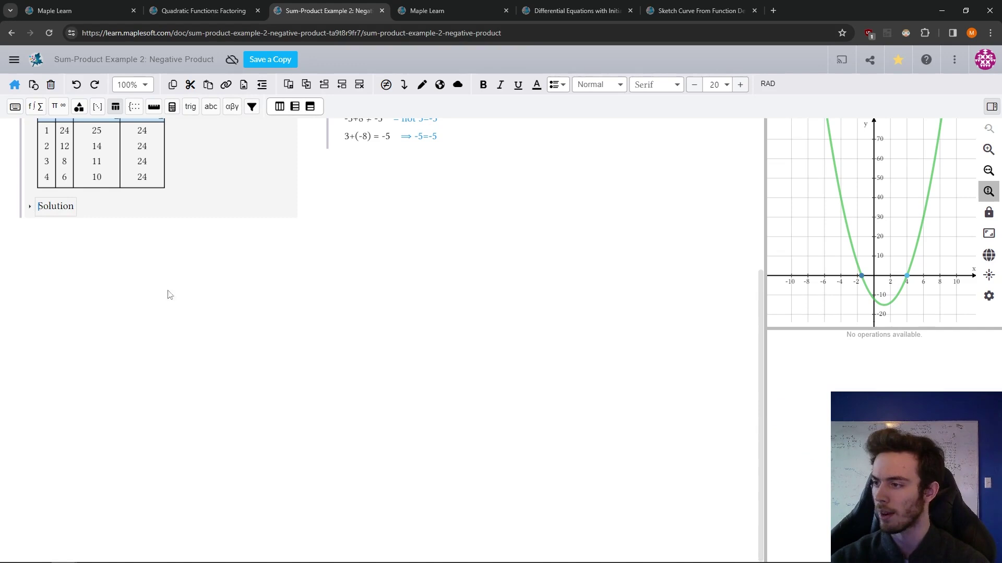
scroll(214, 311, up, 5)
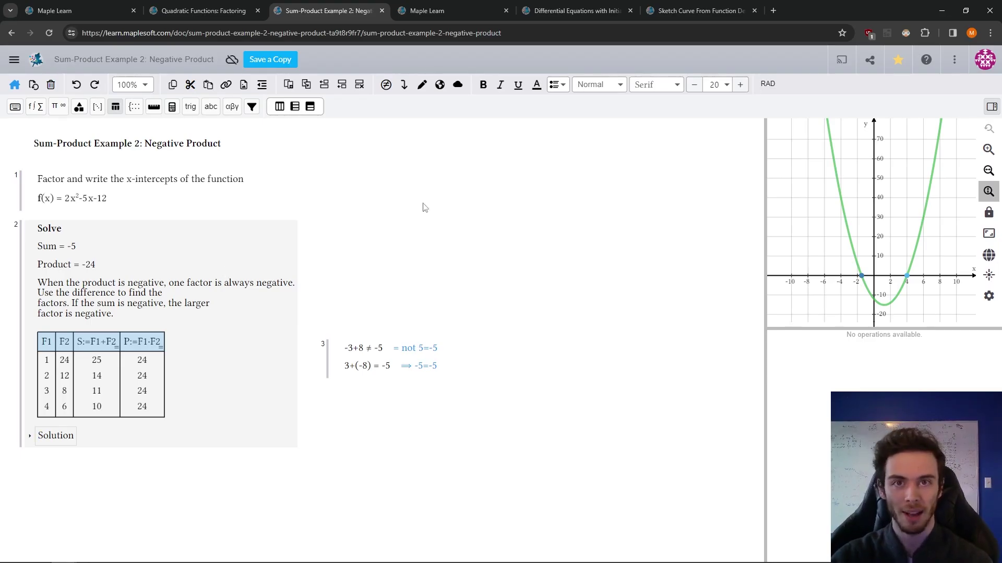
Copy the worksheet's share link and load it in a new browser tab
click(870, 61)
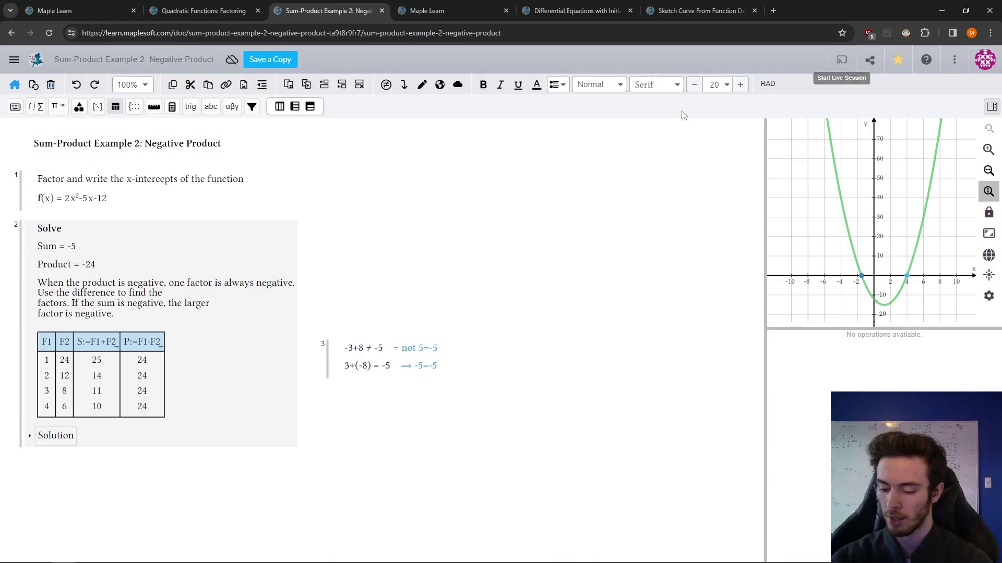
key(ctrl+t)
key(ctrl+v)
key(Return)
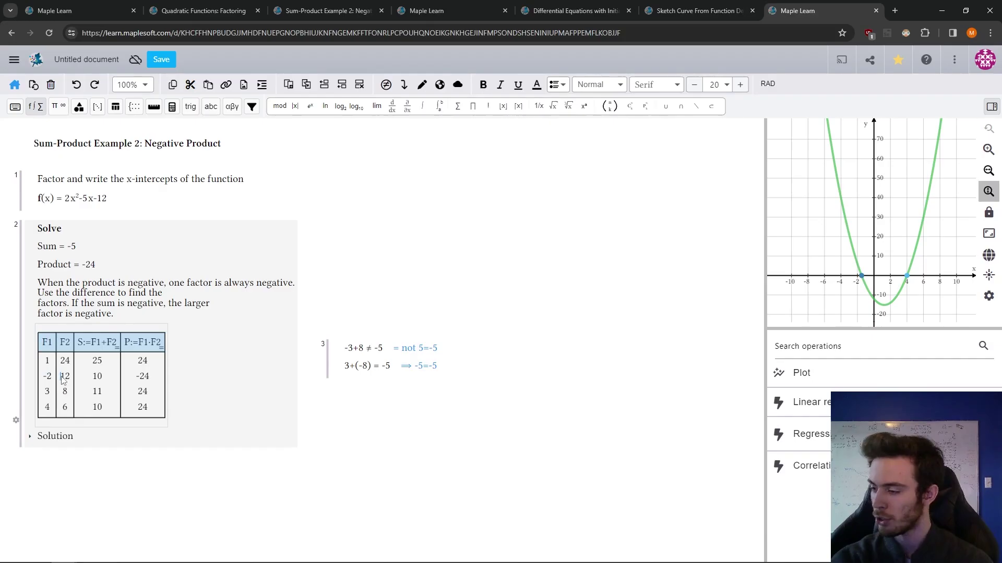
Edit the table rows to −2, −12 and 3, −8, expand Solution, and select the Solve factor table
text(-)
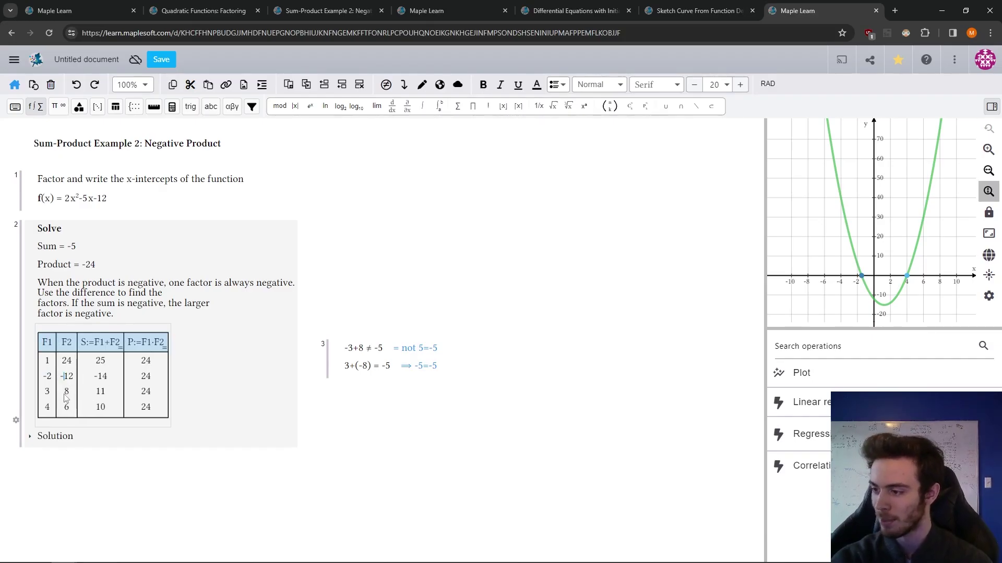
text(-)
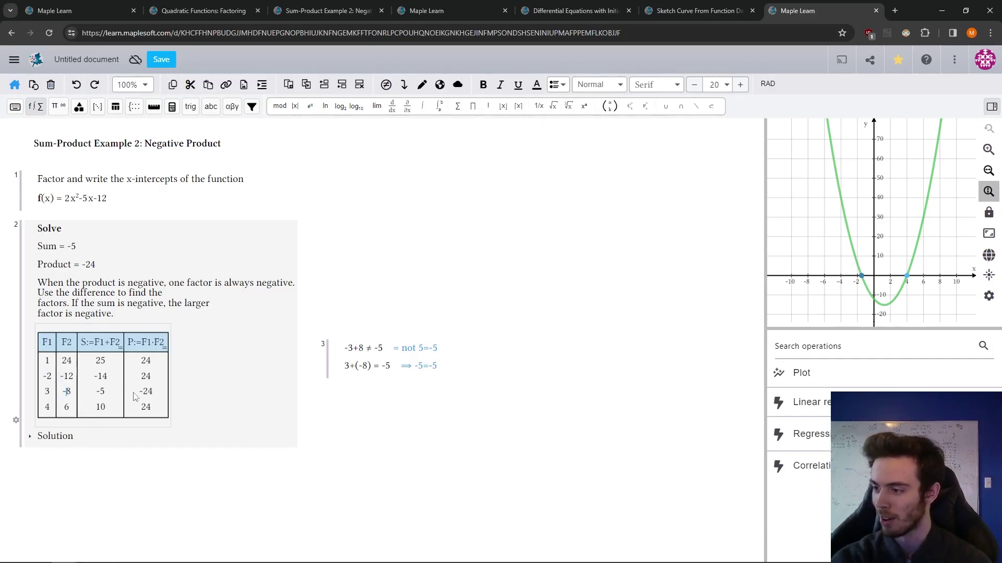
click(78, 403)
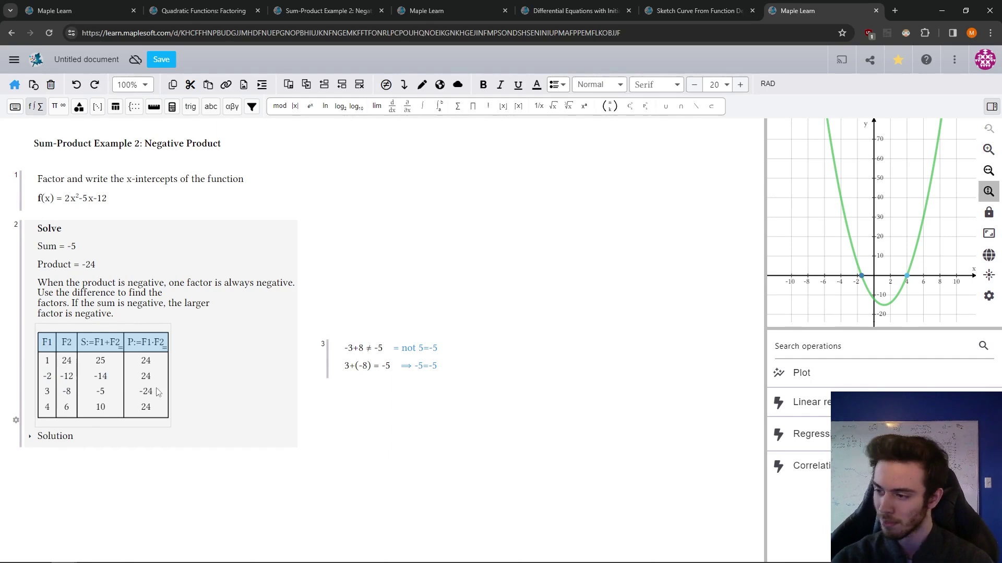
click(30, 438)
scroll(104, 407, down, 3)
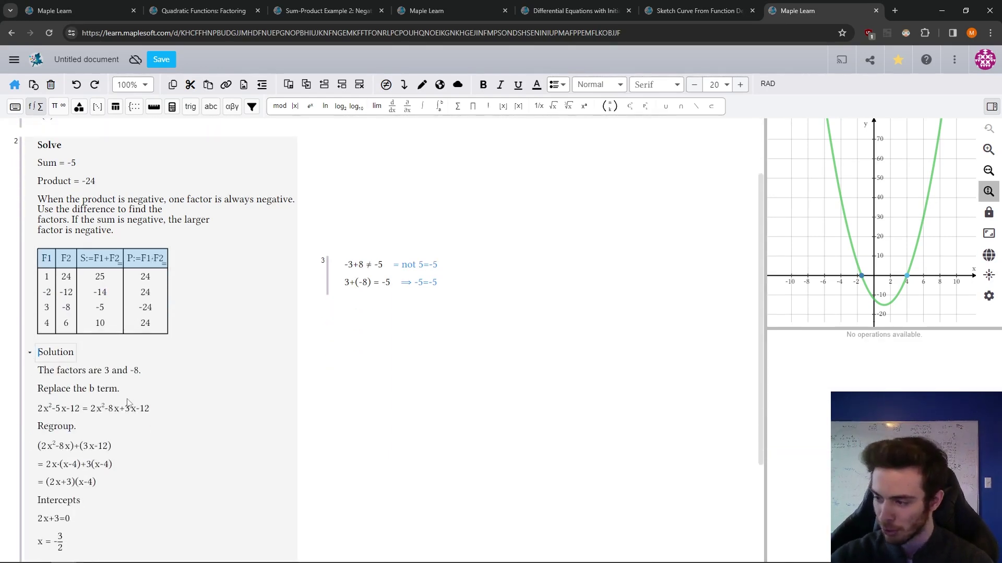
scroll(125, 402, down, 1)
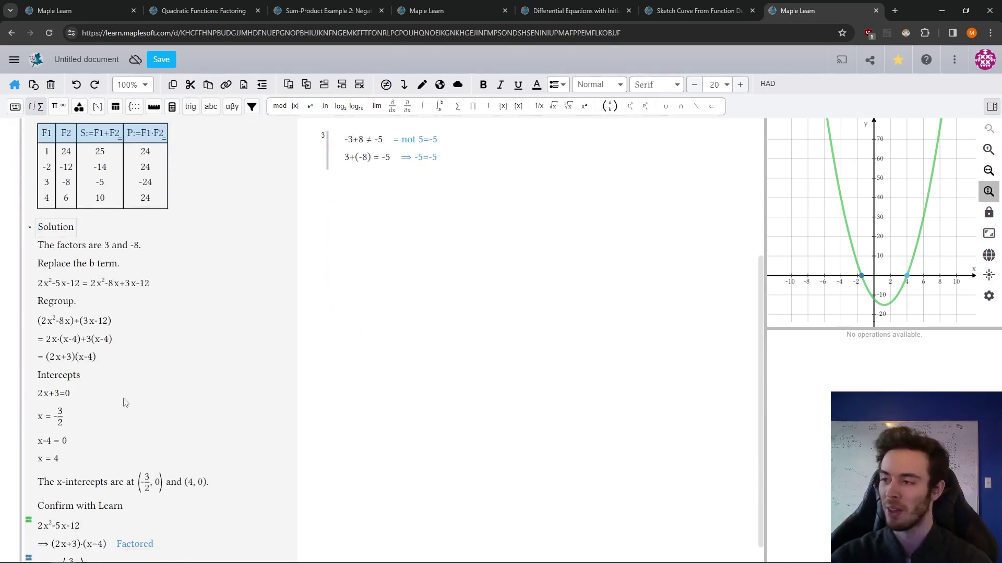
scroll(124, 402, up, 2)
click(207, 309)
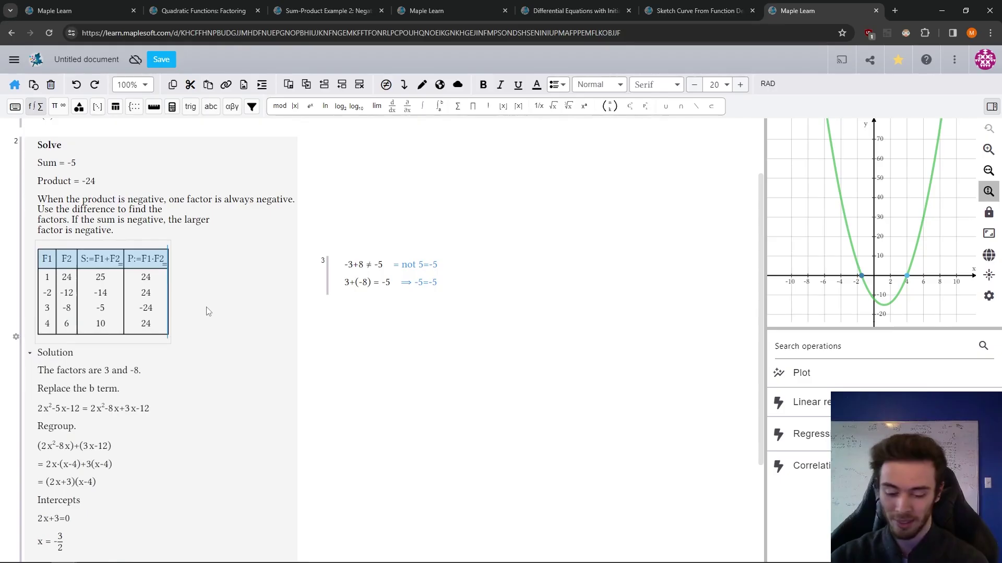
scroll(206, 310, down, 2)
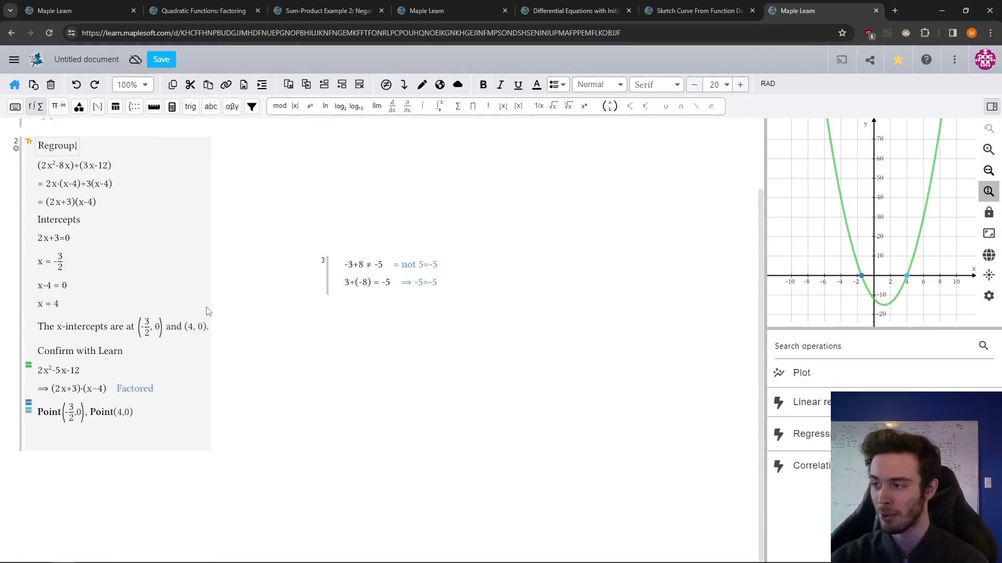
Reset the document, undo the Solve-step content, and return to the Sum-Product Example 2 tab
scroll(371, 345, up, 1)
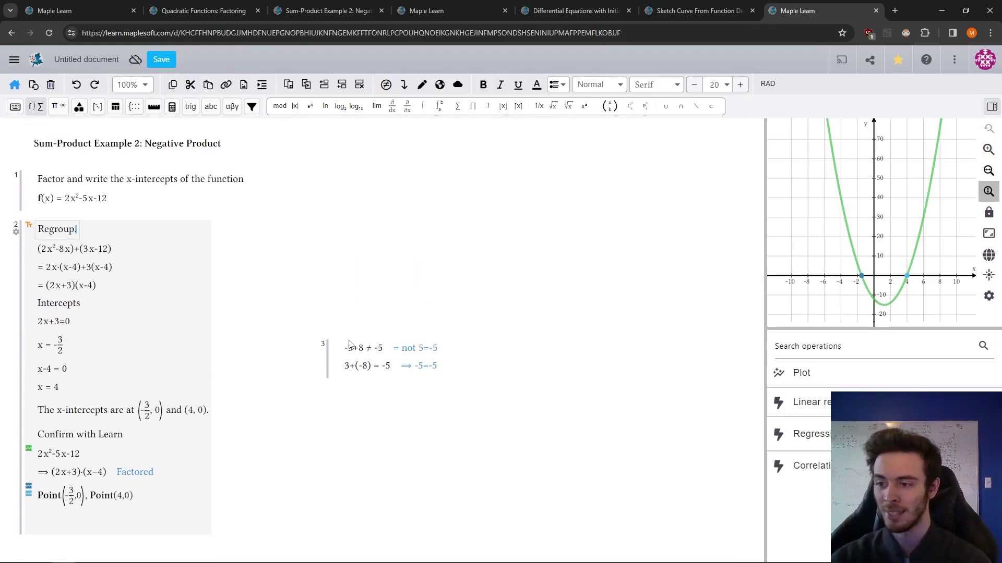
click(35, 87)
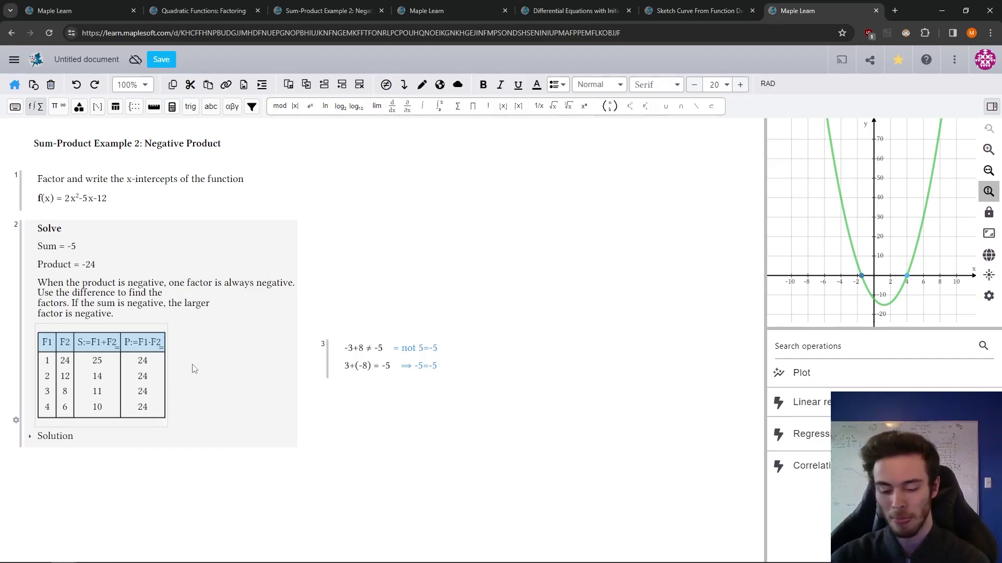
key(ctrl+z)
key(ctrl+z)
key(ctrl+z)
key(ctrl+z)
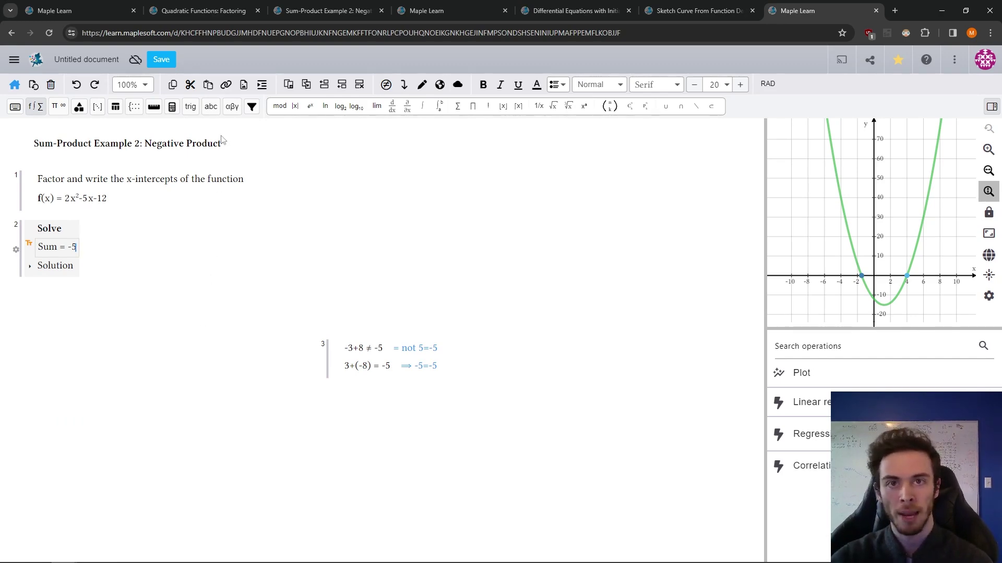
click(209, 11)
click(289, 14)
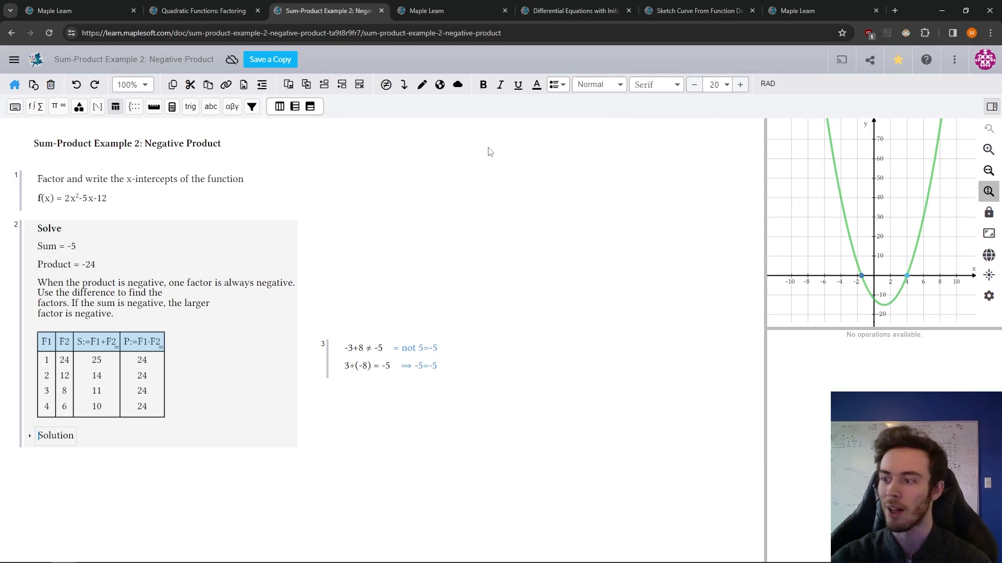
Select the factor table, then go back to the Quadratic Functions: Factoring gallery tab
click(44, 364)
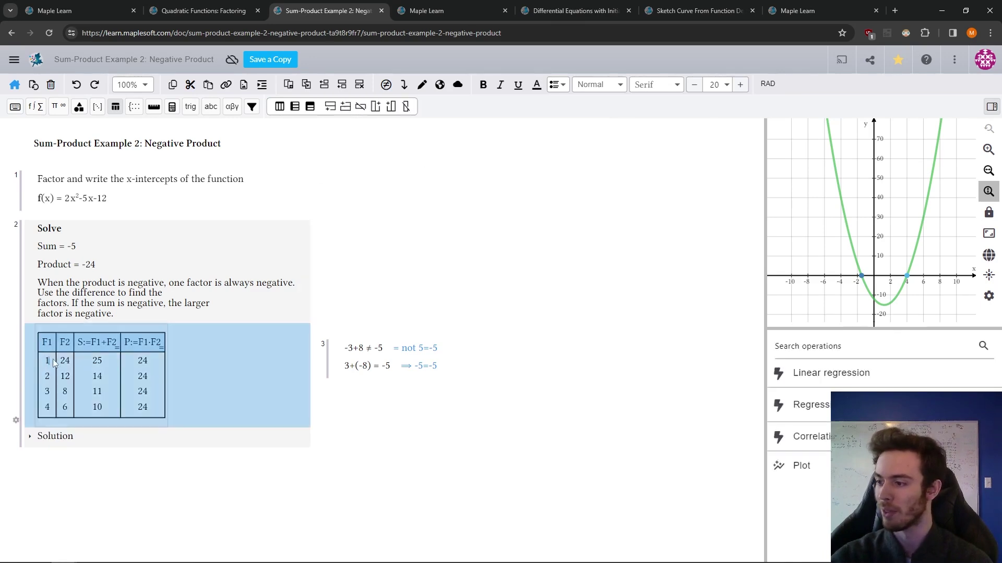
click(219, 6)
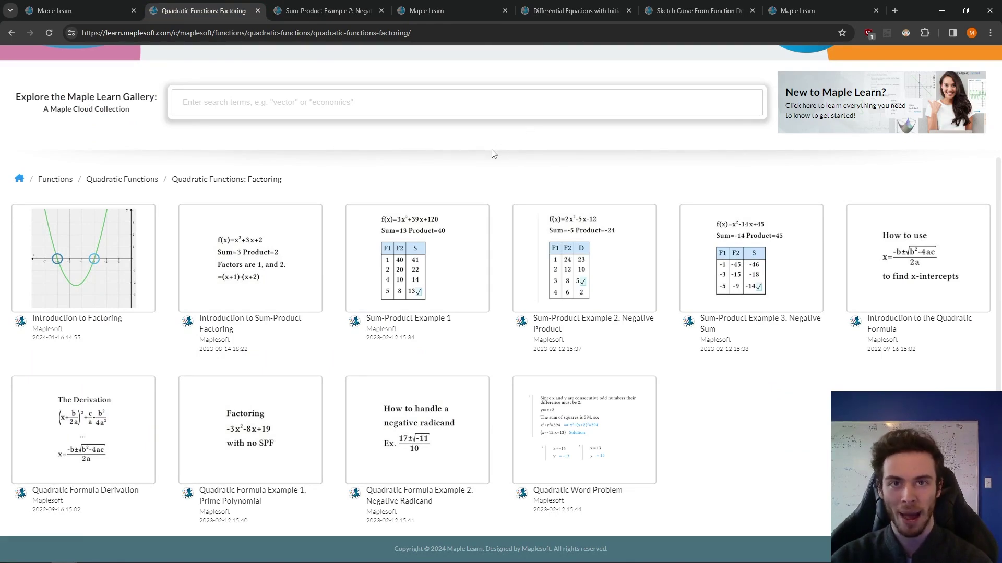
Open Rate of Change: Overview, activate its Example group, and drag h to 1.53
click(420, 9)
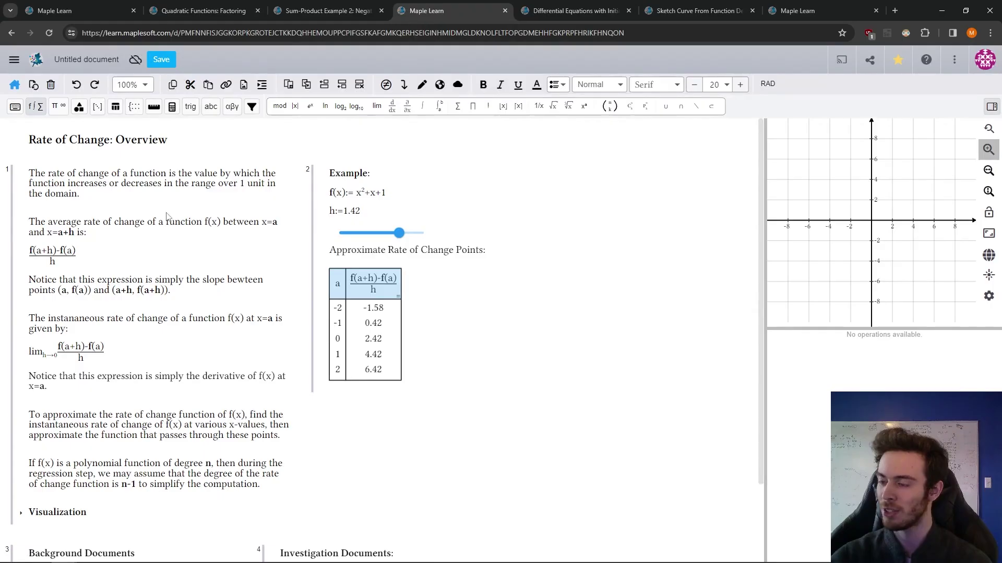
click(166, 218)
click(259, 175)
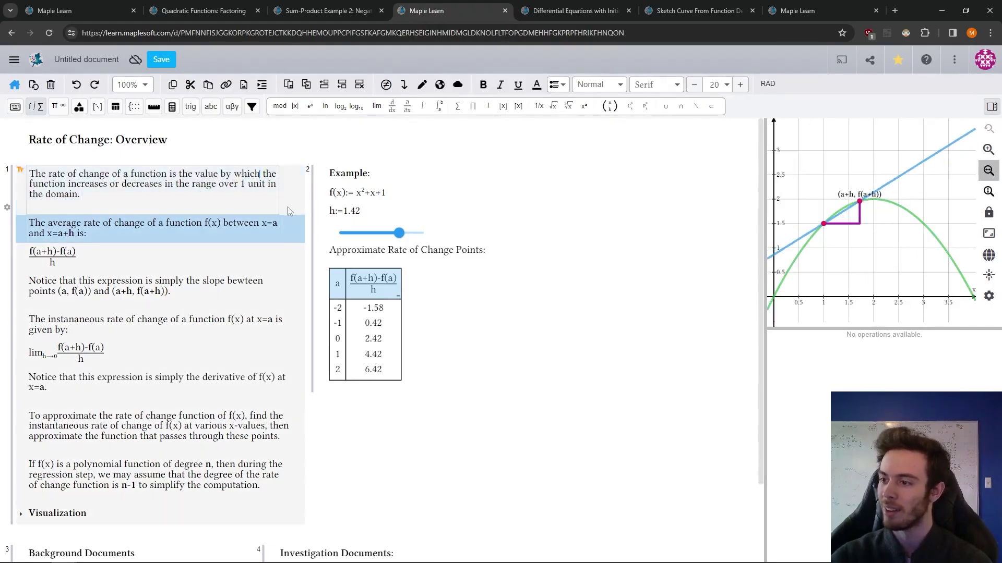
click(287, 229)
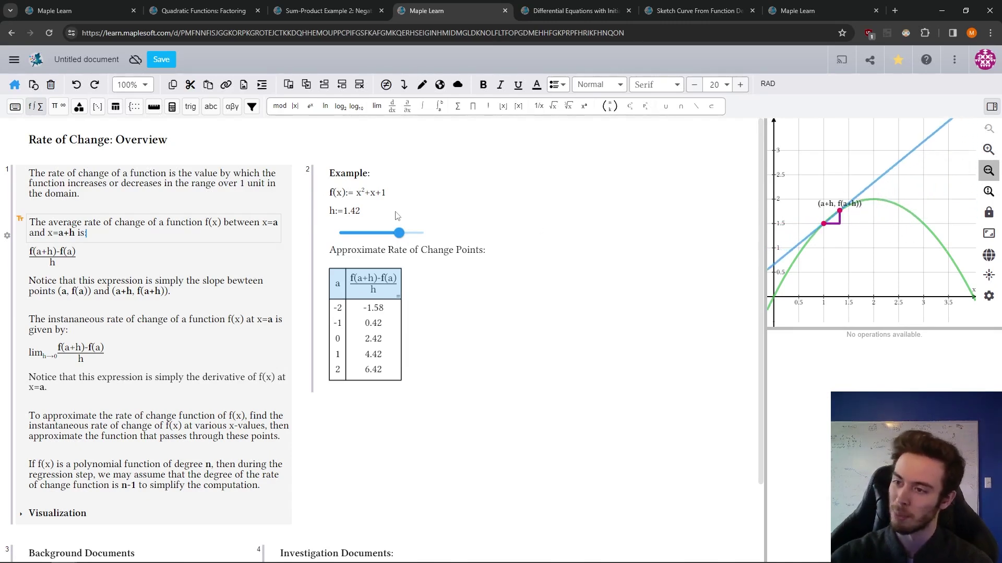
click(410, 258)
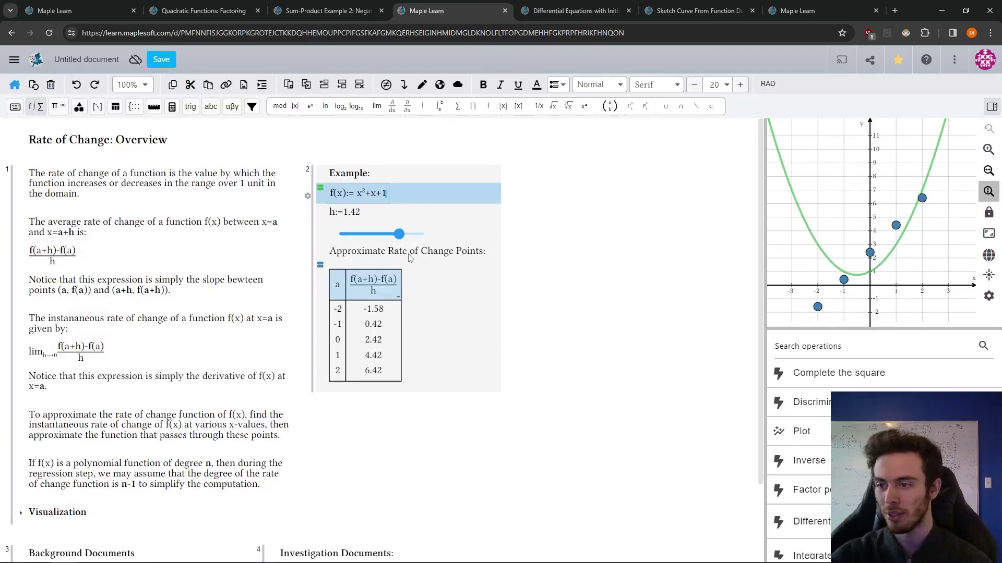
mouse_move(403, 237)
mouse_down()
mouse_move(387, 239)
mouse_move(406, 239)
mouse_up()
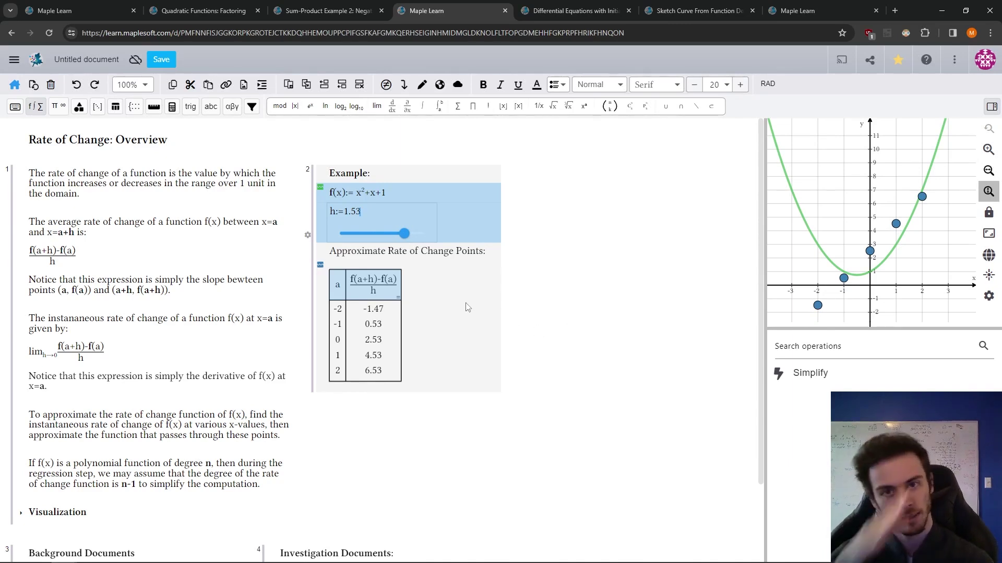
Nudge h to 1.79, select the rate-of-change points table and widen the operations panel
click(423, 324)
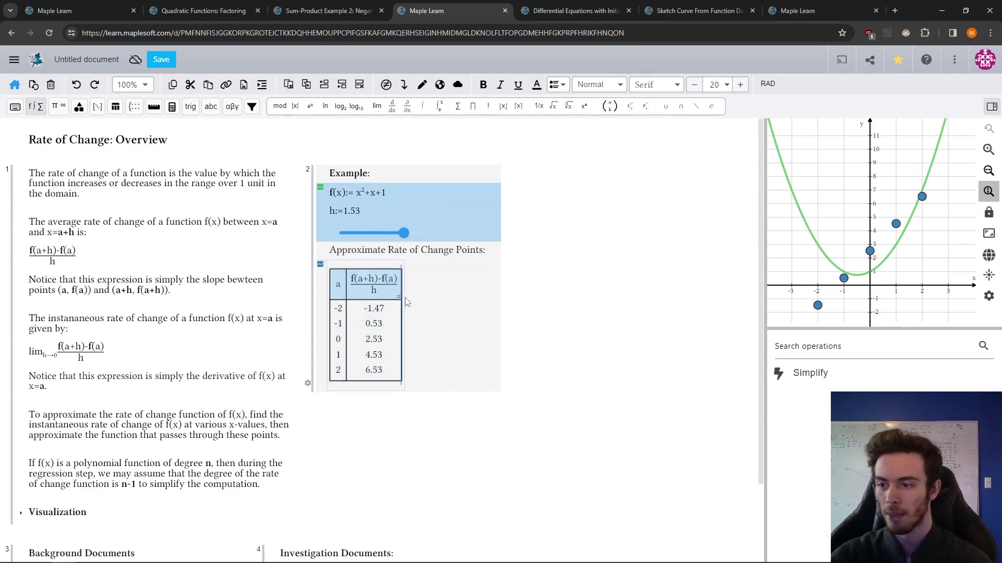
drag(404, 233, 414, 233)
click(409, 321)
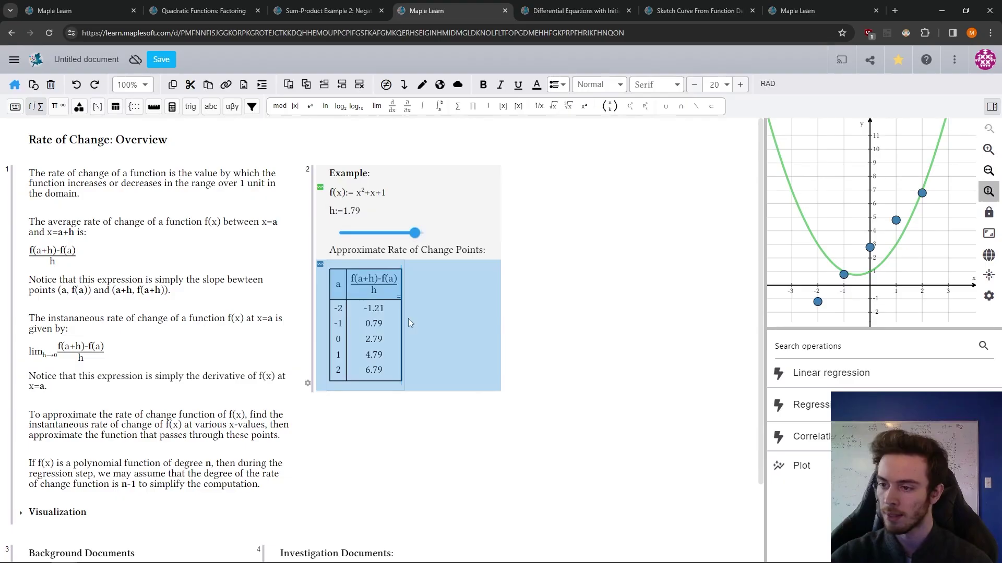
click(402, 307)
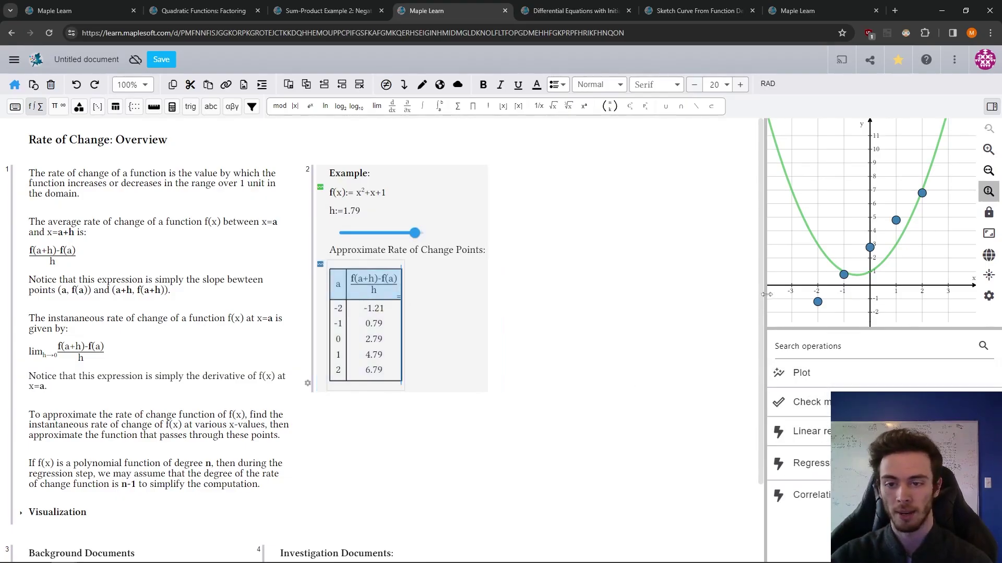
drag(764, 295, 600, 298)
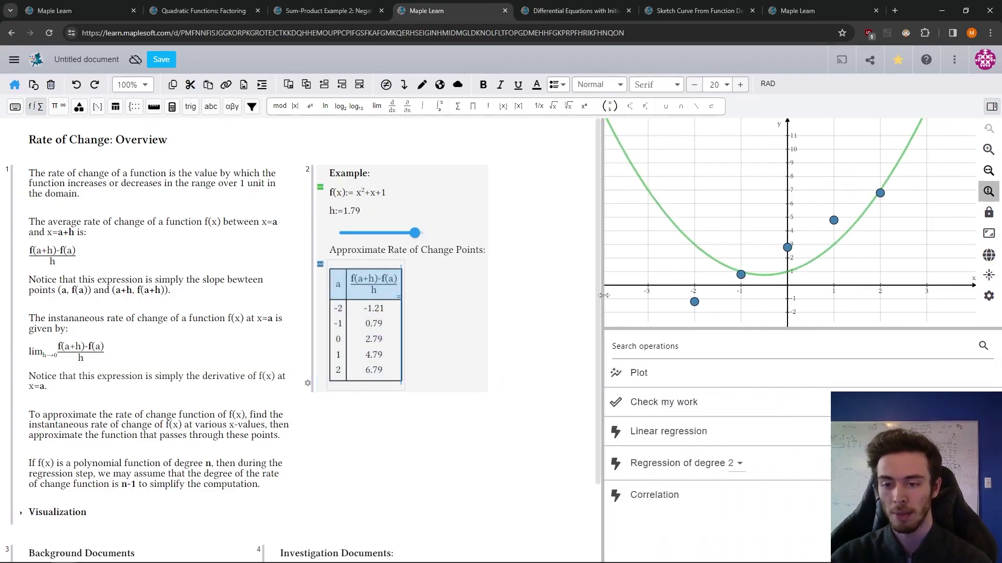
Fit a linear regression in x to the points and set h to 1.39, giving 2.39+2x
click(743, 441)
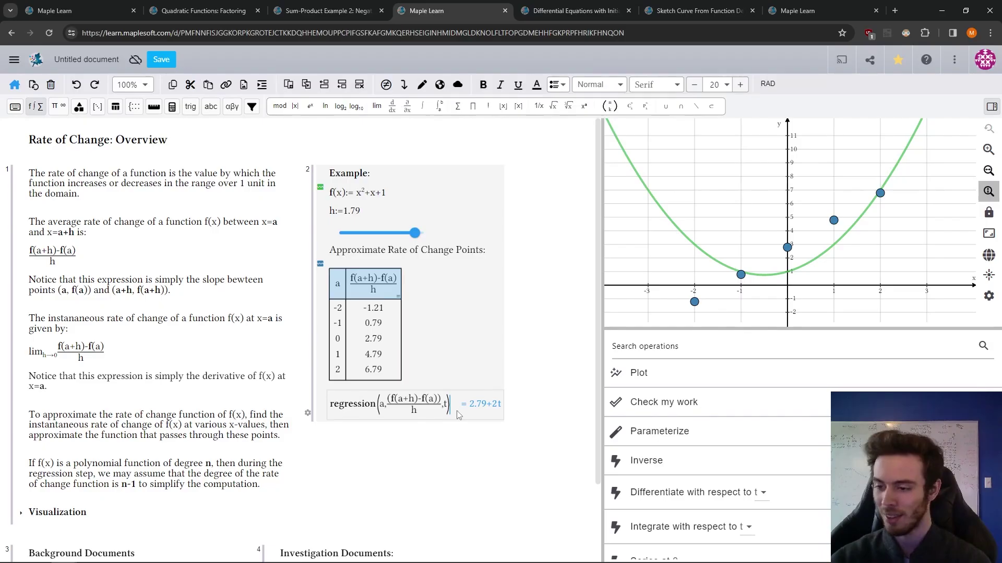
text(x)
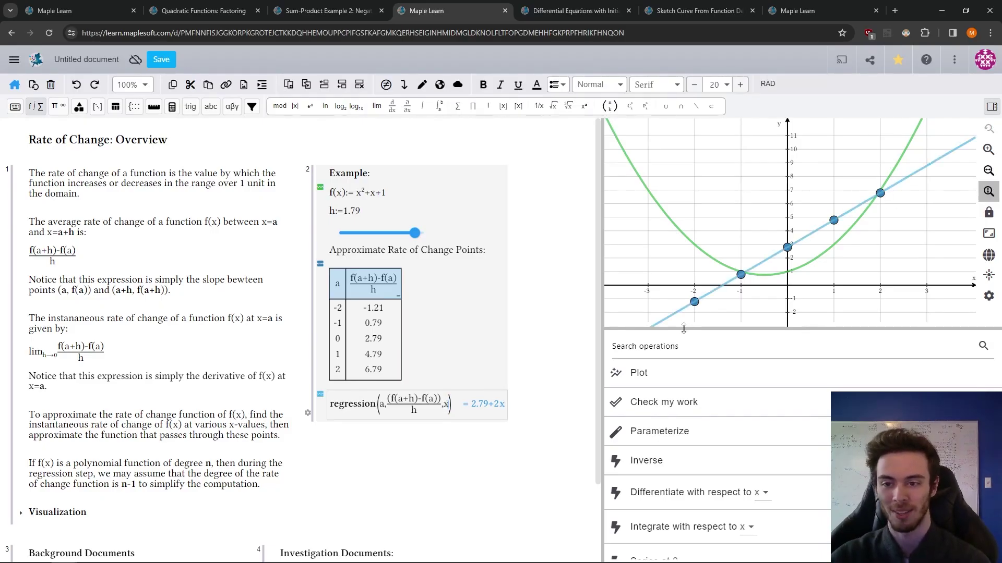
drag(684, 328, 683, 367)
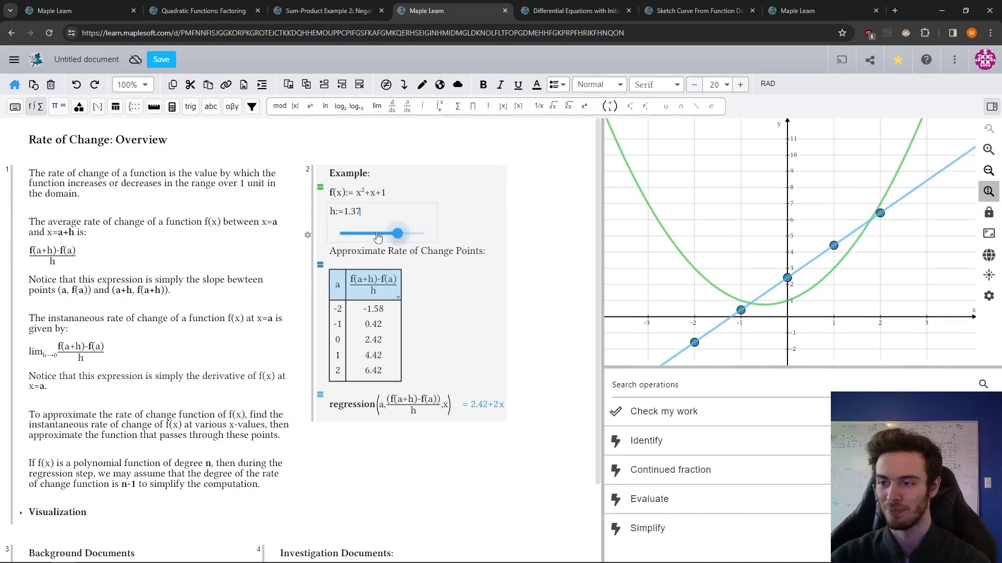
drag(378, 237, 398, 234)
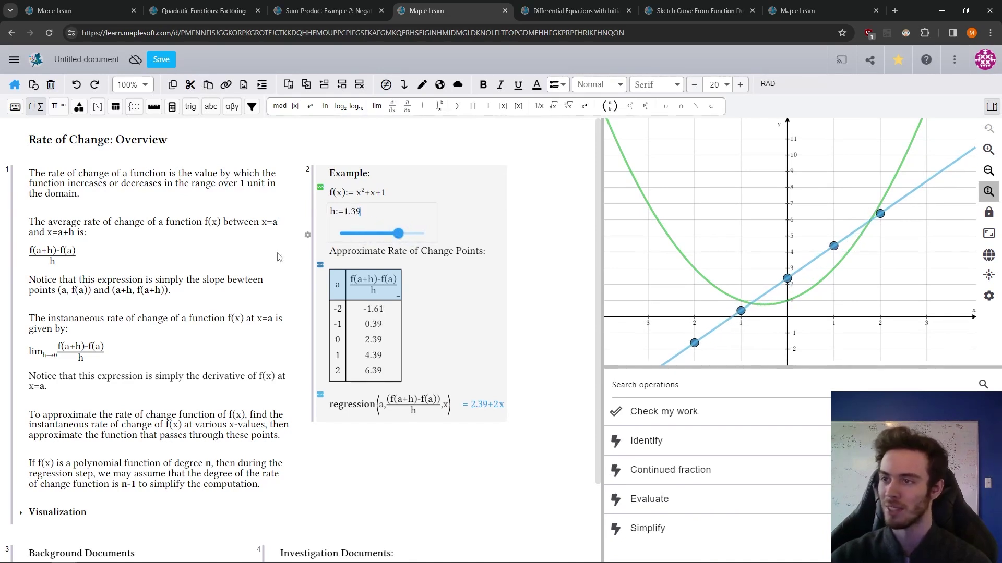
Look over the Visualization section, then switch to the Differential Equations with Initial Conditions document
scroll(258, 259, down, 3)
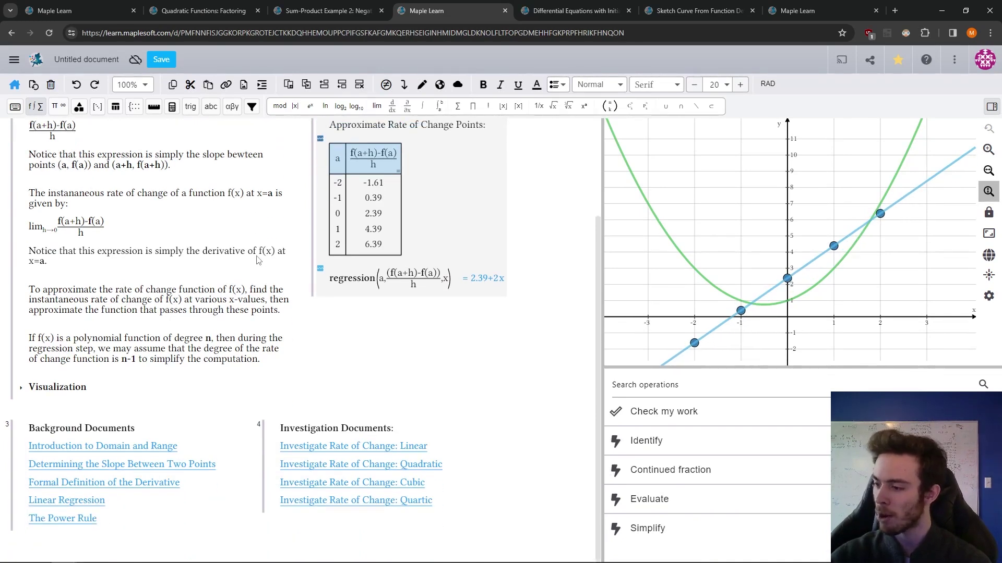
scroll(243, 282, down, 1)
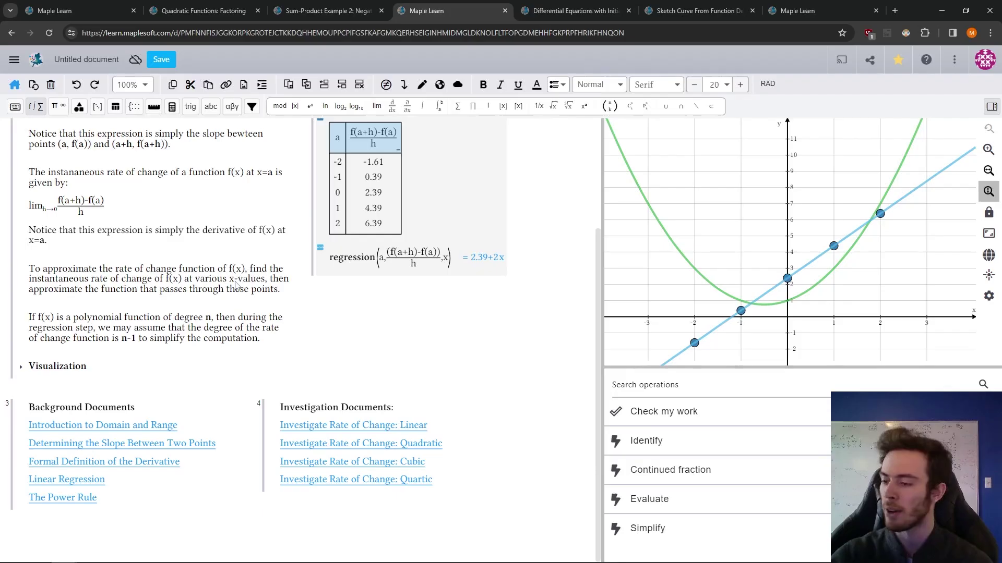
scroll(236, 284, up, 2)
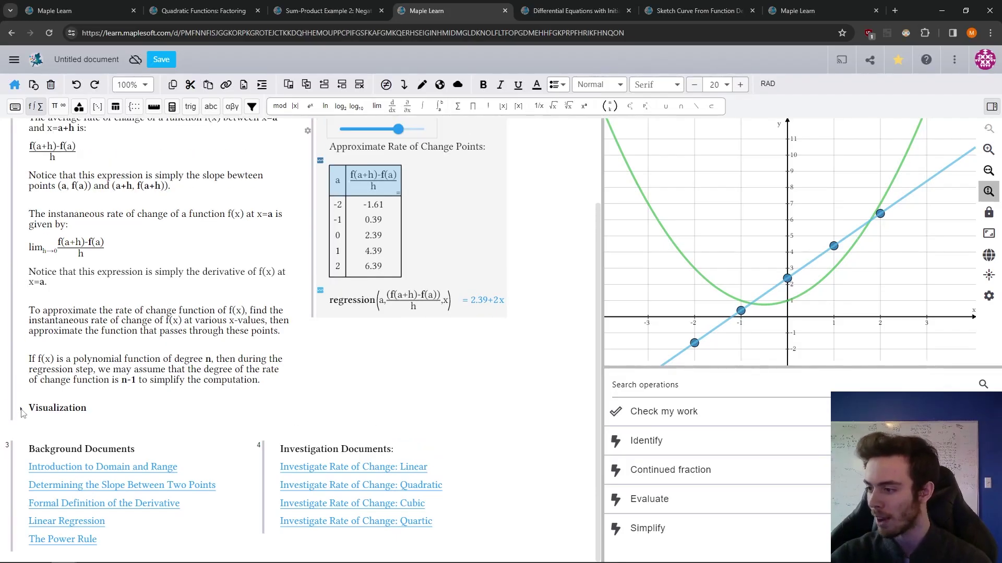
click(21, 409)
scroll(225, 300, down, 3)
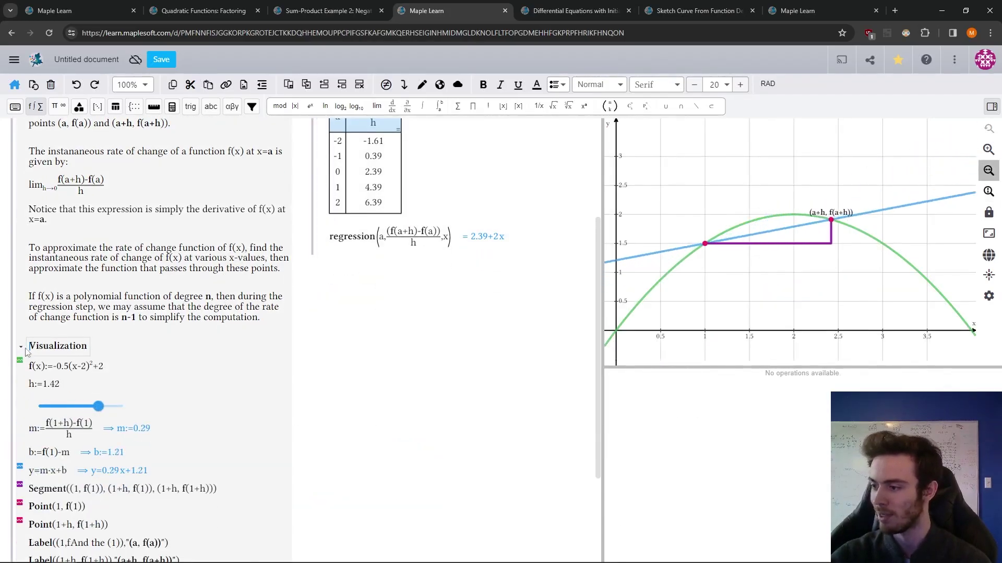
click(21, 347)
scroll(193, 282, up, 8)
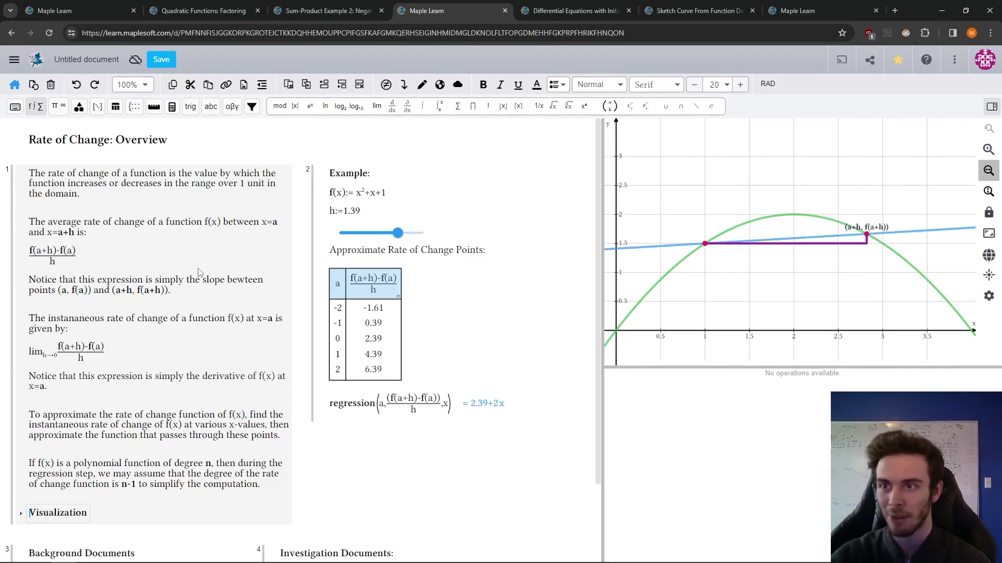
click(559, 11)
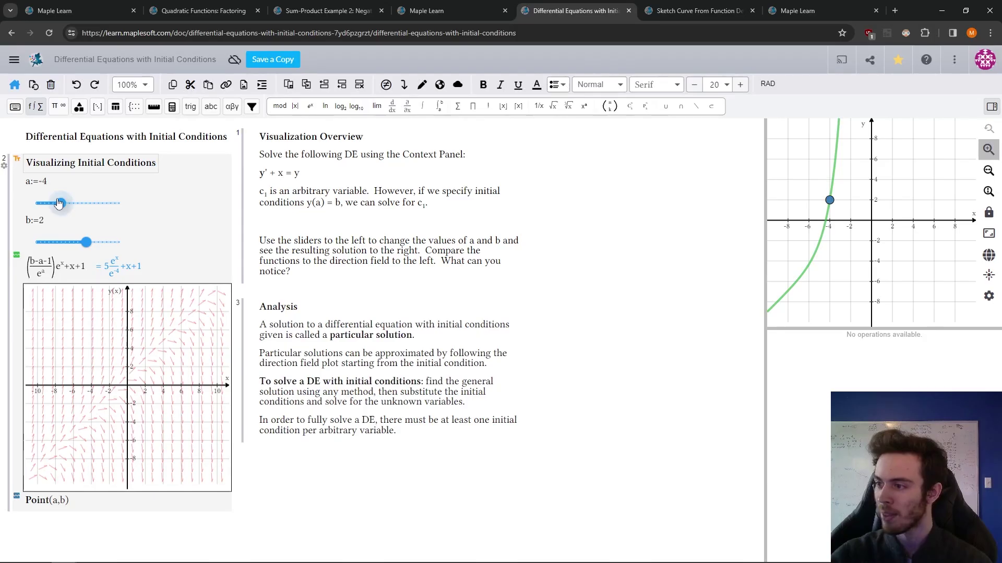
Set sliders to a = −6 and b = 6, then select y' + x = y with a wider operations panel
drag(61, 203, 78, 204)
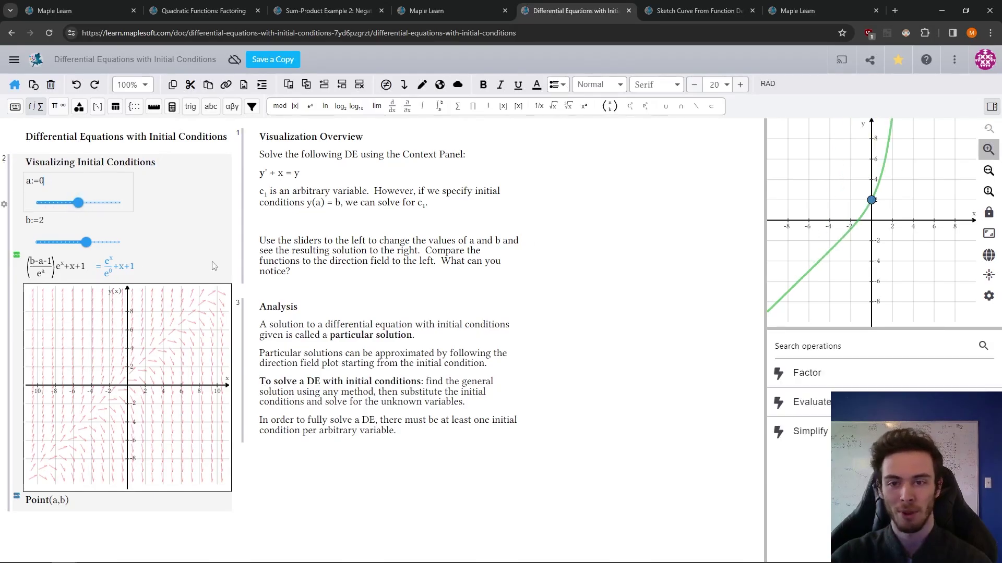
drag(86, 242, 104, 247)
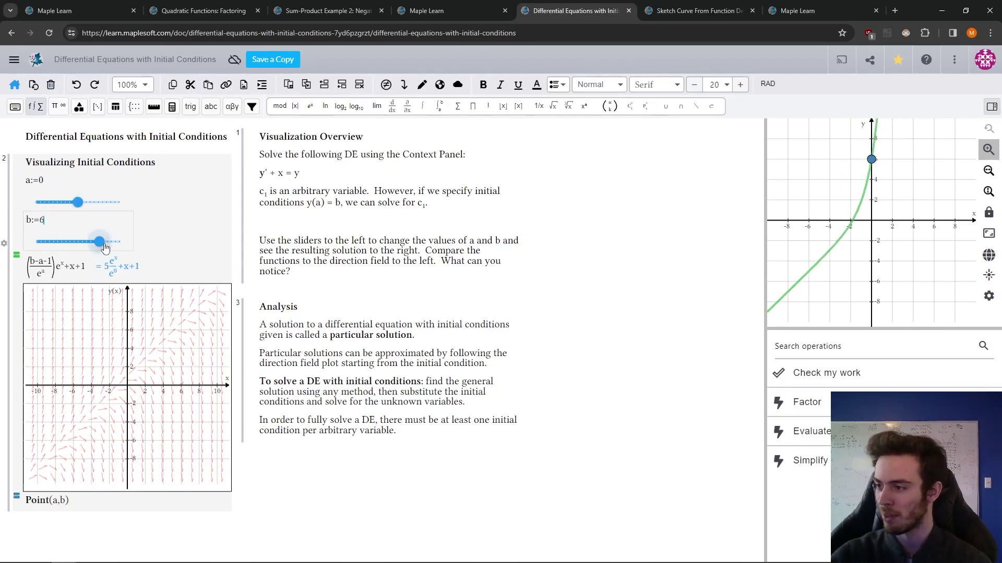
drag(79, 203, 52, 204)
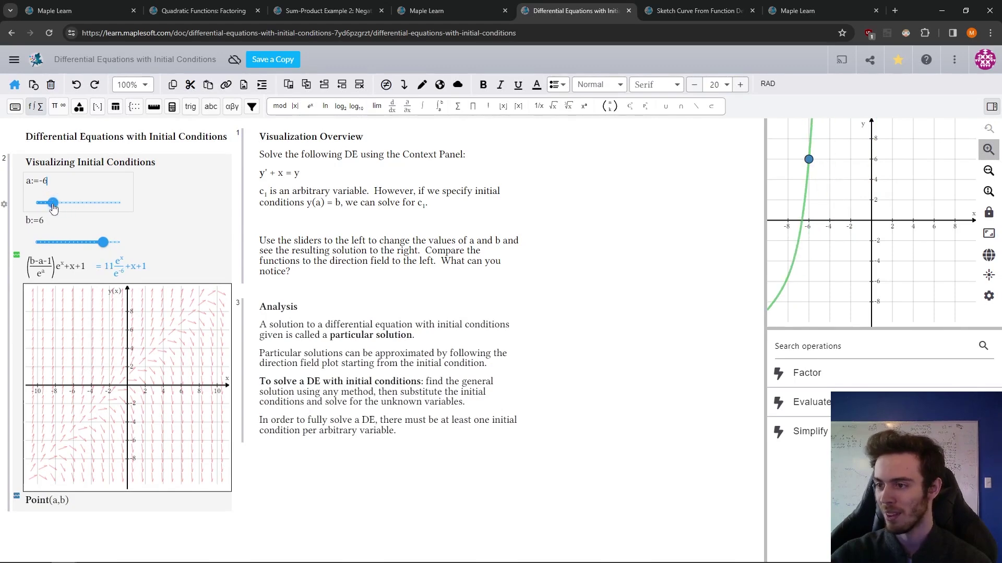
click(323, 174)
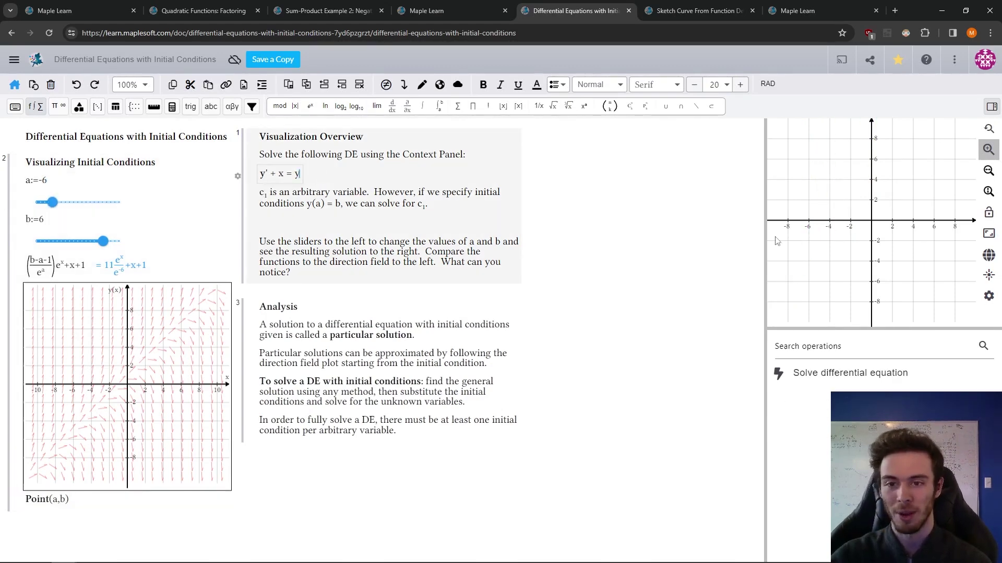
drag(765, 241, 591, 242)
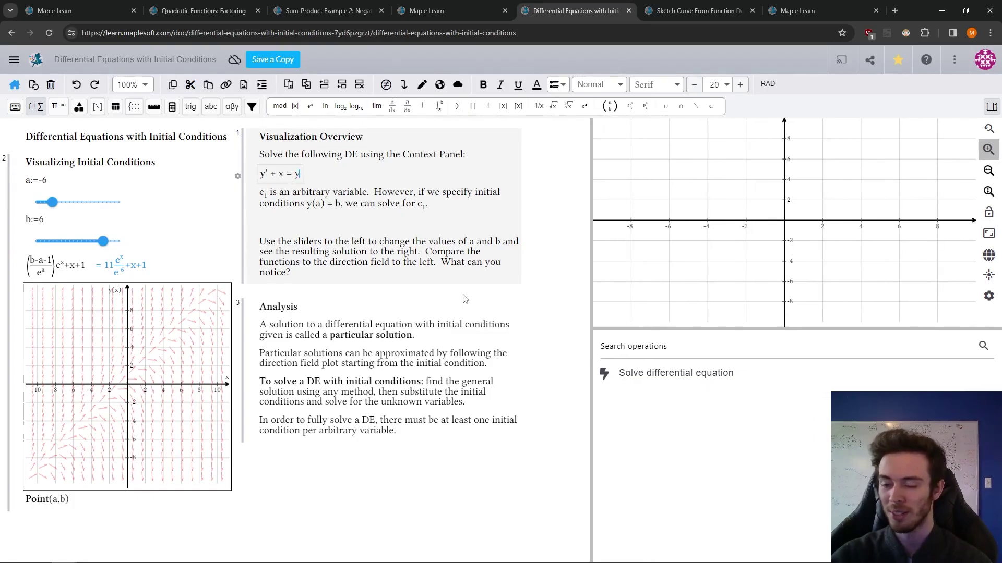
Solve y' + x = y to get the general solution y(x)=c1eˣ+x+1
click(697, 383)
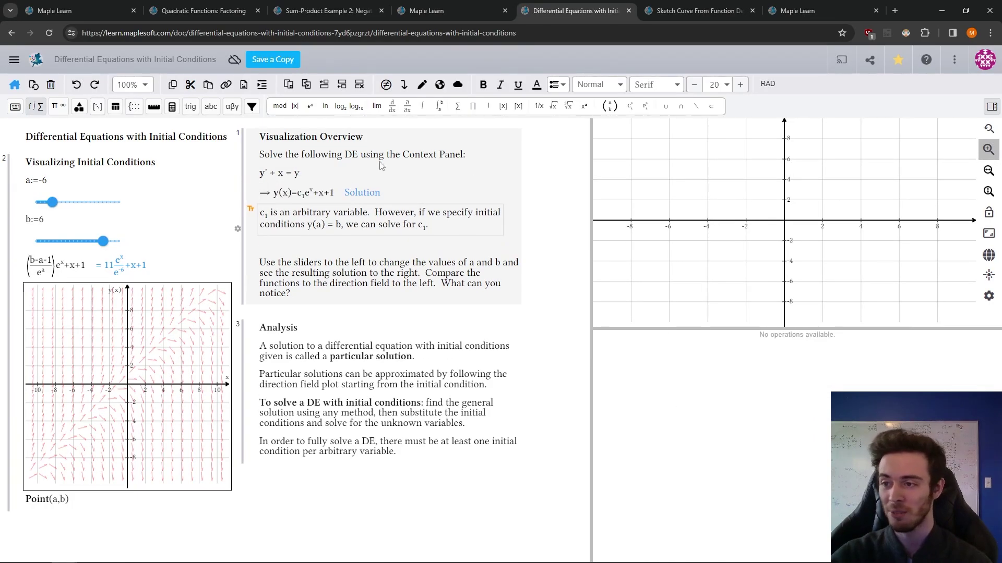
click(297, 197)
drag(275, 198, 344, 204)
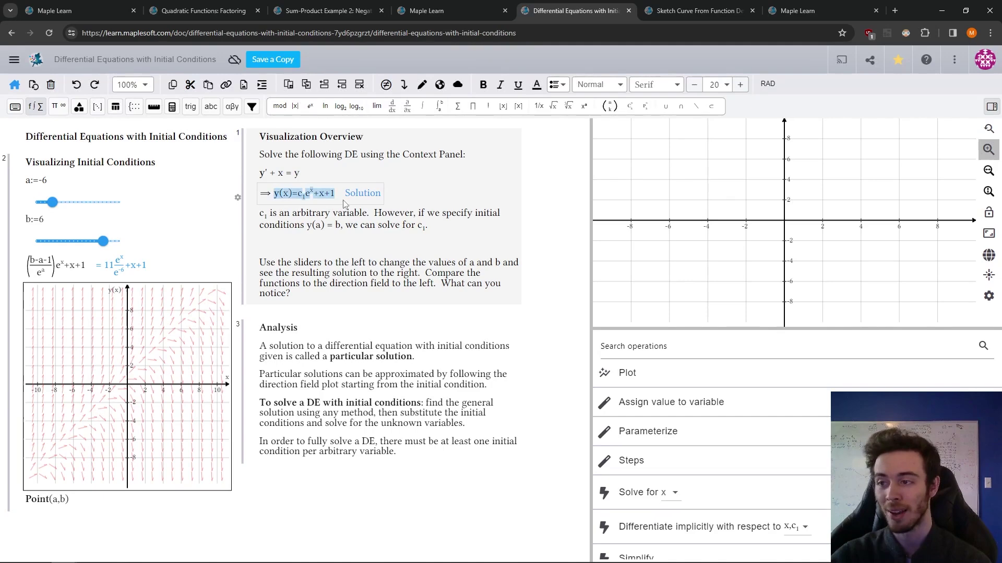
click(299, 198)
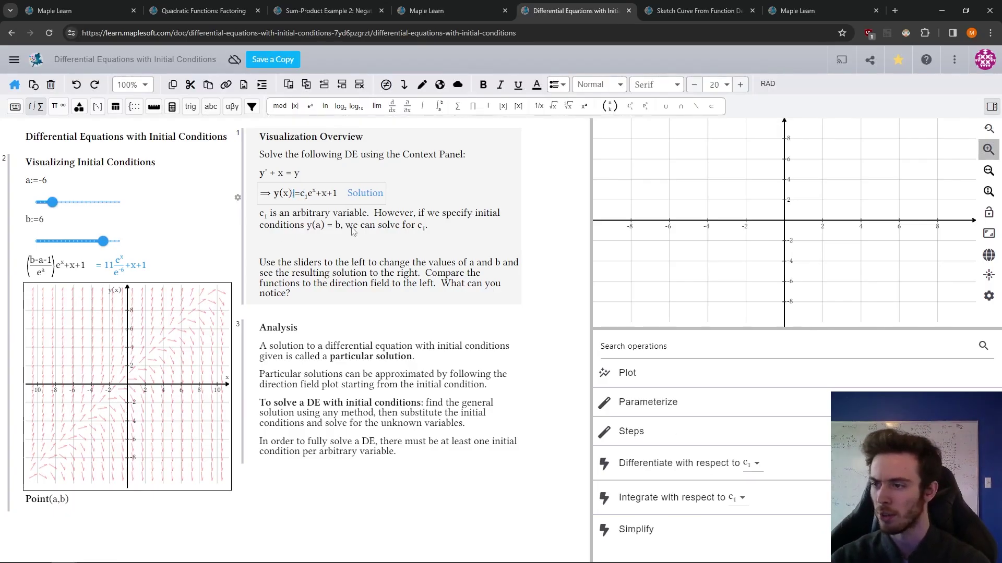
Add the condition y(a)=b on a new line and solve it for c1
click(296, 248)
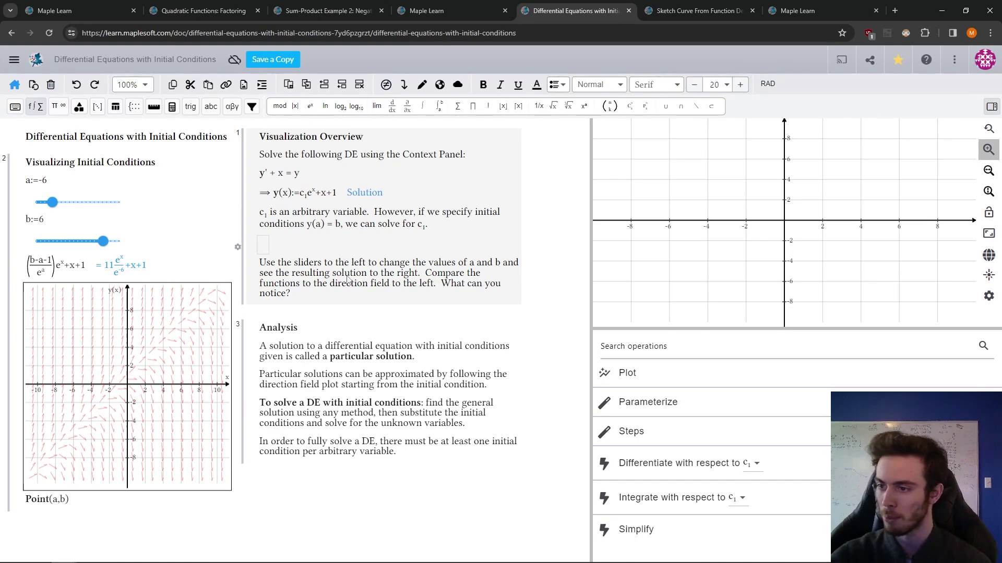
text(y(a)
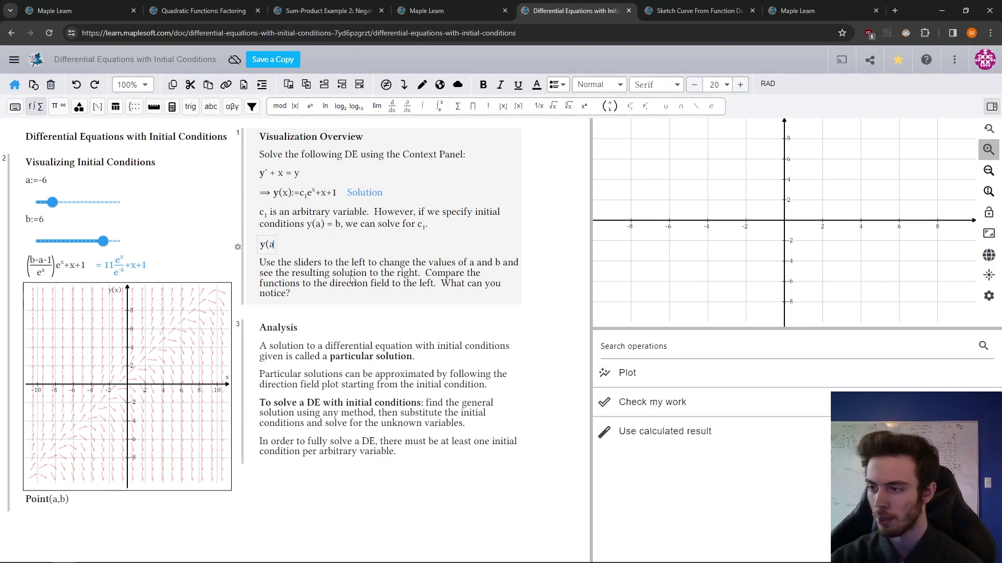
text()=b)
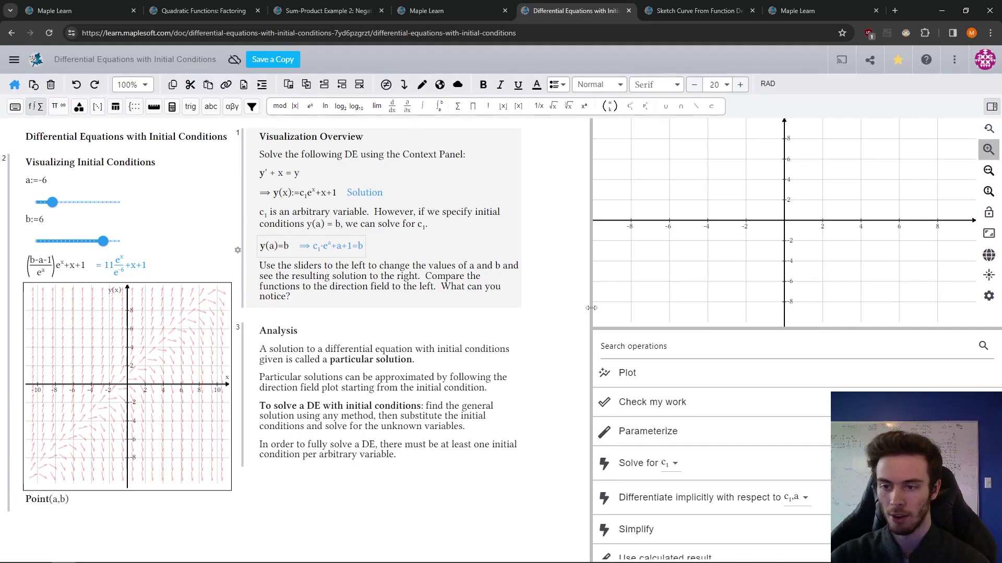
drag(591, 308, 565, 311)
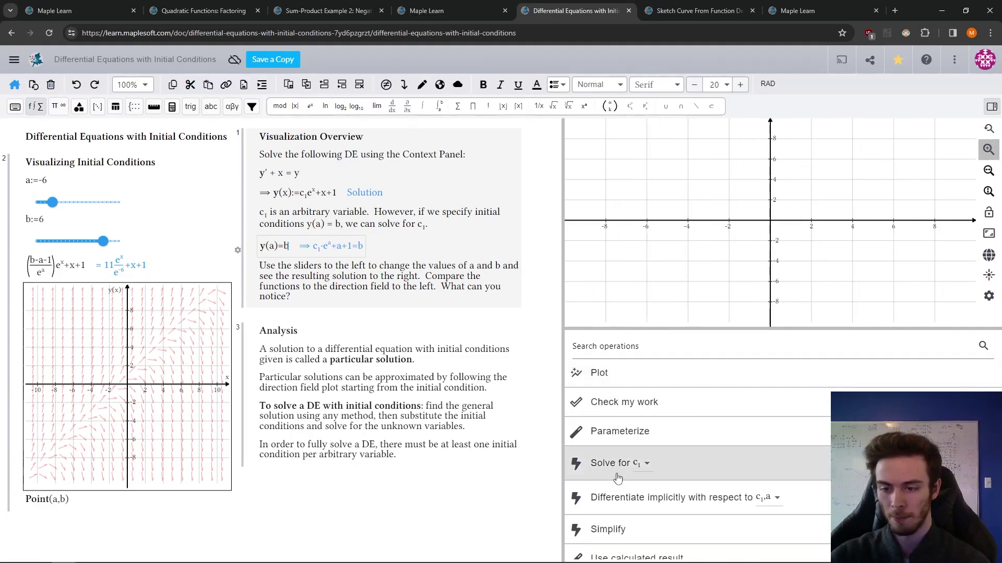
click(642, 468)
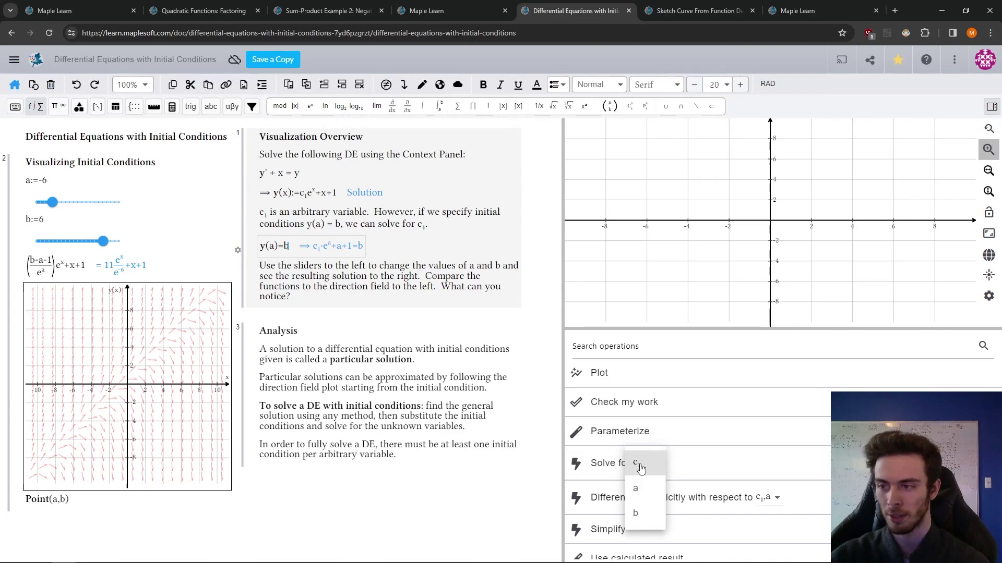
click(641, 466)
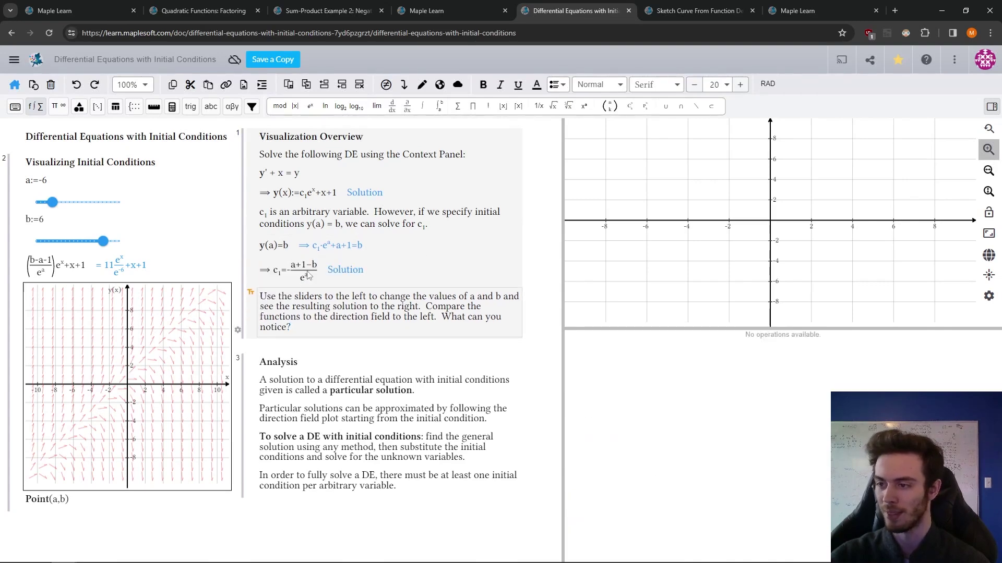
Review the c1 = (a+1−b)/eᵃ result beneath the y(a)=b condition
click(319, 274)
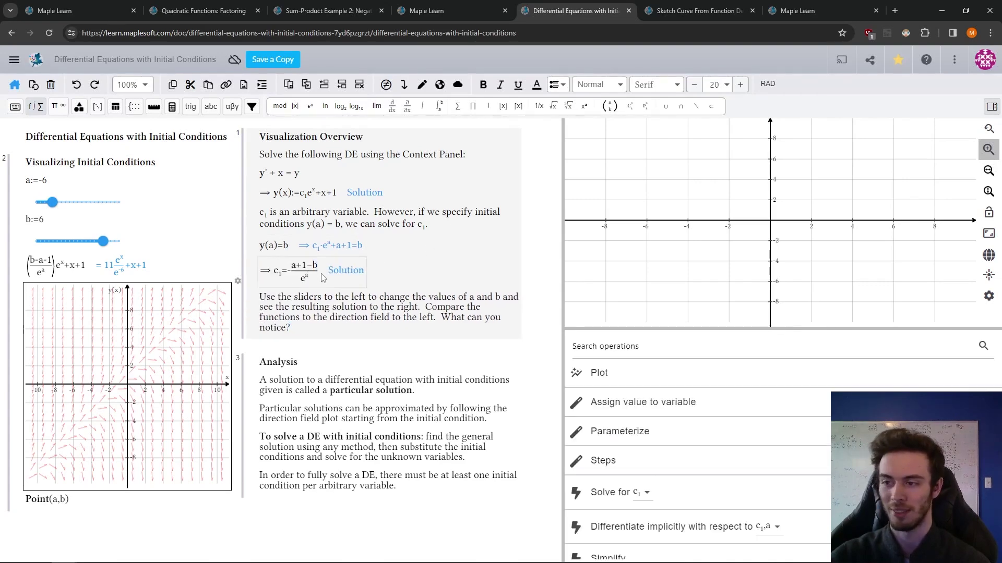
click(290, 249)
drag(291, 250, 262, 250)
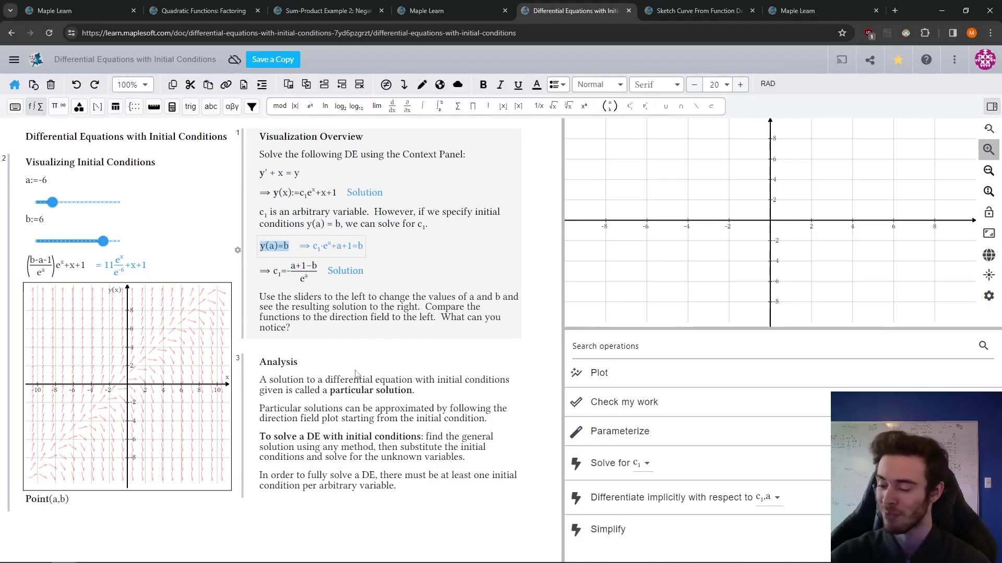
scroll(336, 383, down, 1)
scroll(329, 370, up, 1)
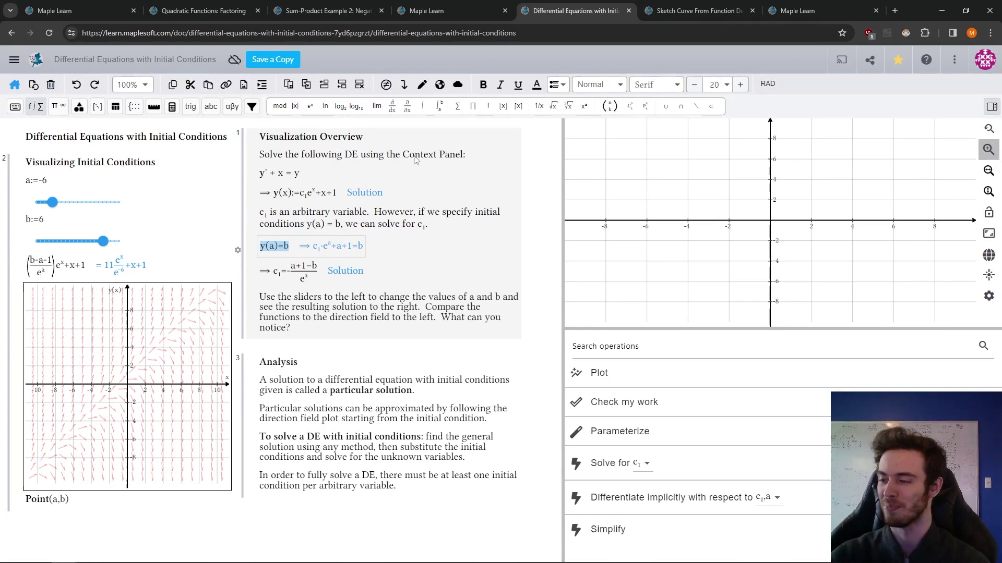
Switch to the Sketch Curve exercise and mark the x-intercepts at 0 and 9
click(699, 9)
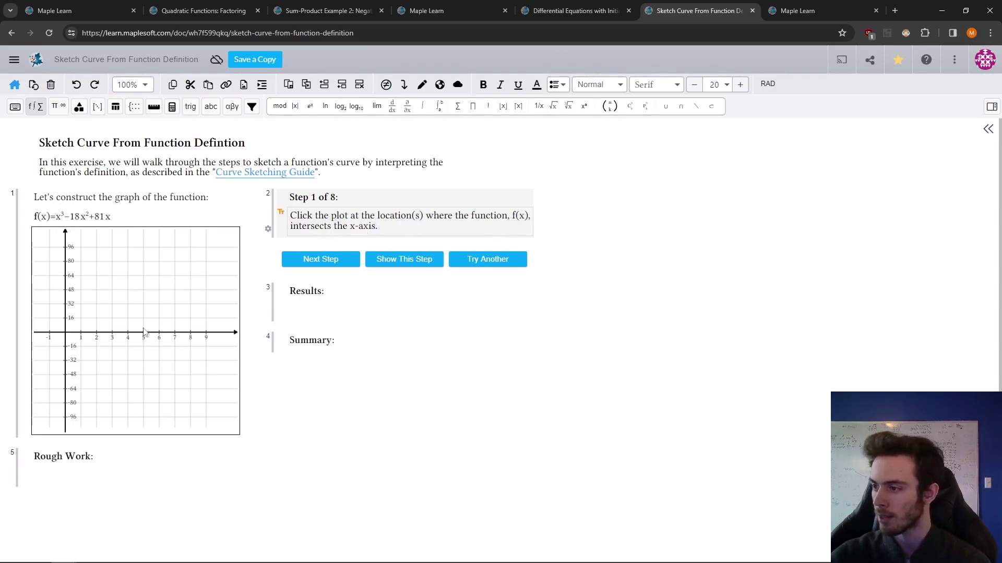
click(67, 336)
click(67, 334)
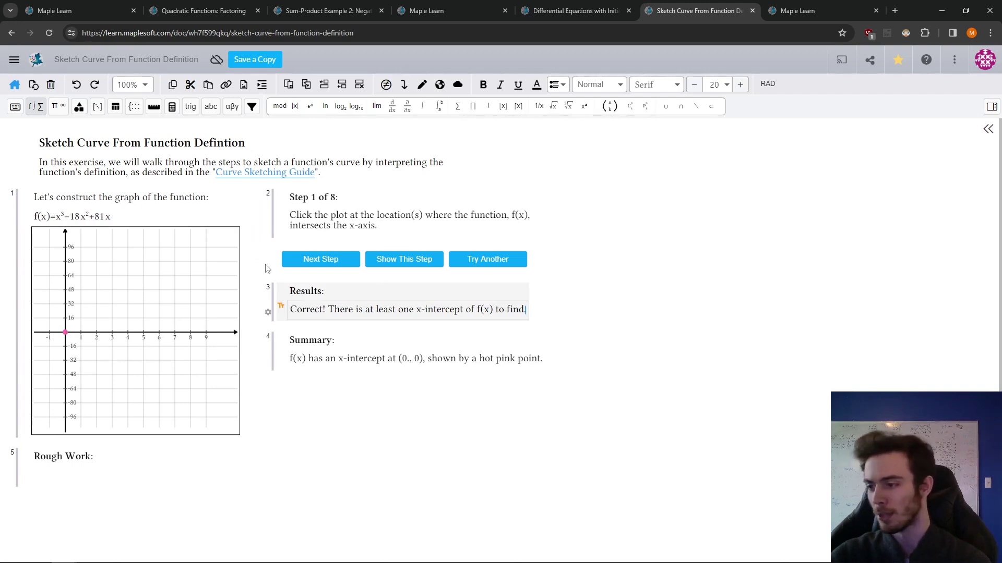
click(207, 339)
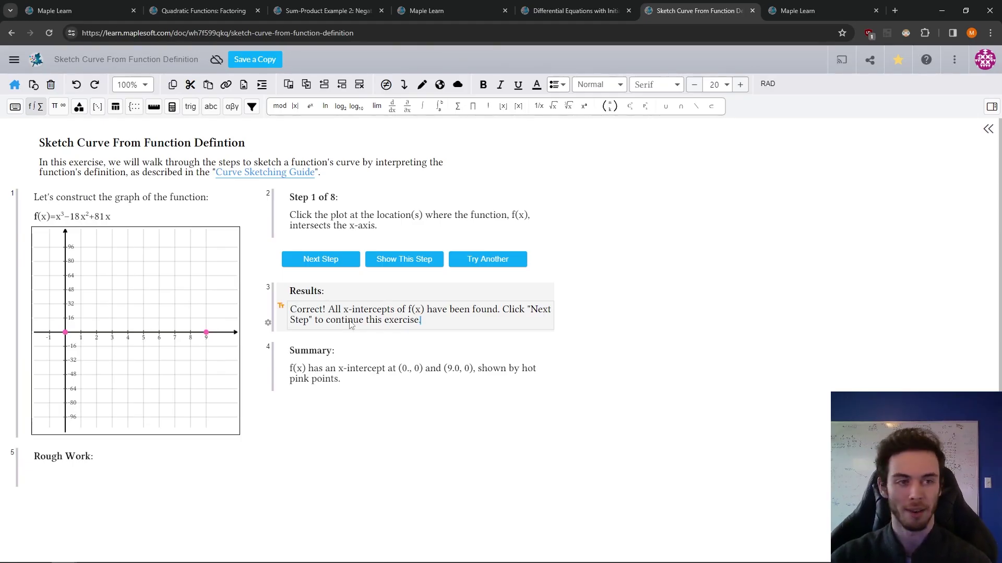
drag(293, 370, 363, 385)
Mark the y-intercept at the origin, then reveal the local extrema and inflection point
click(328, 264)
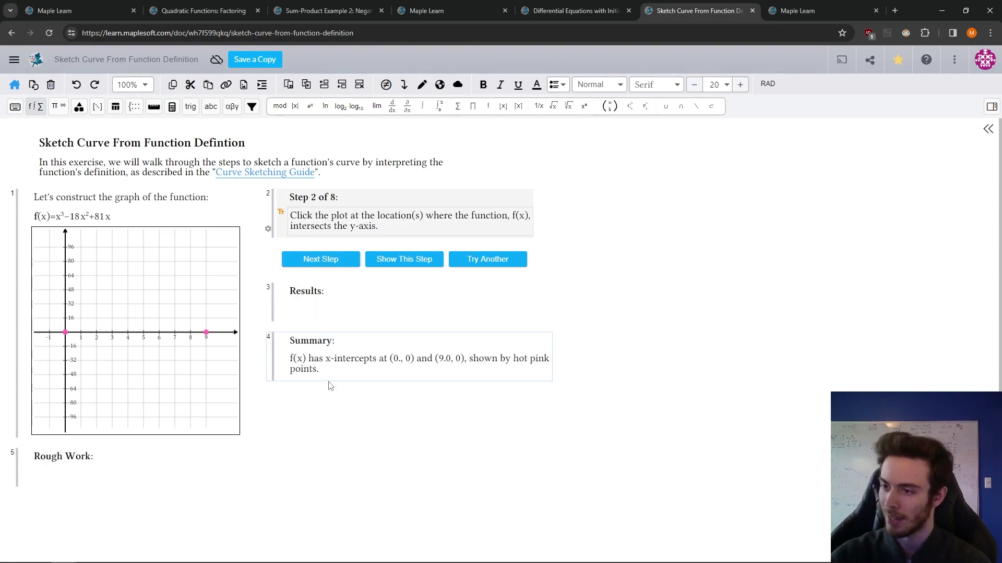
click(66, 333)
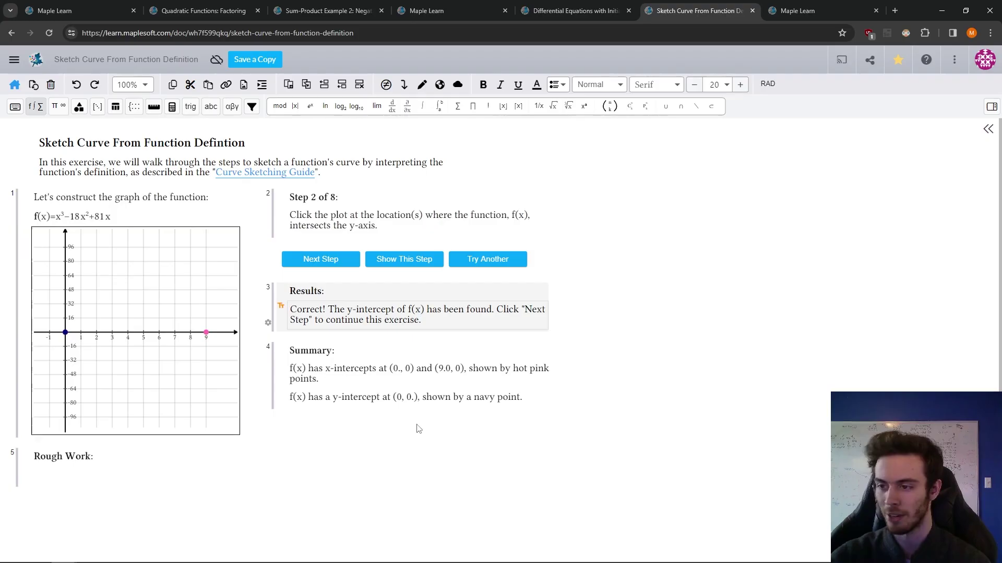
click(342, 261)
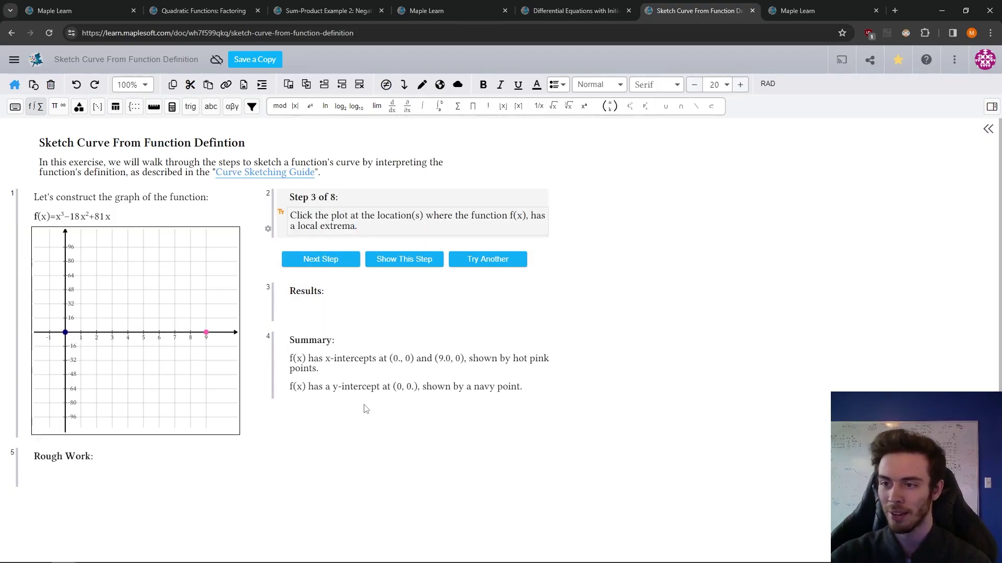
click(383, 264)
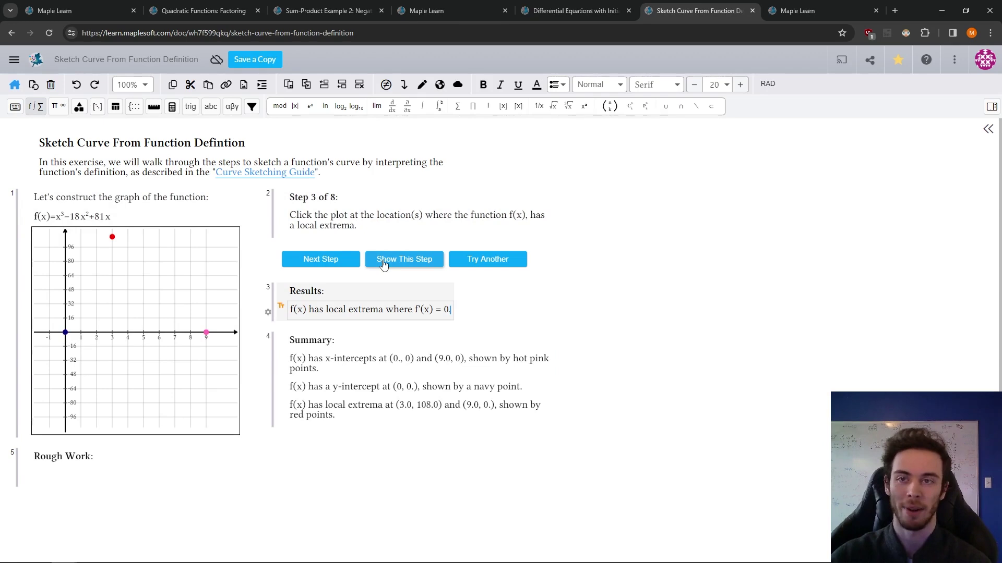
click(328, 262)
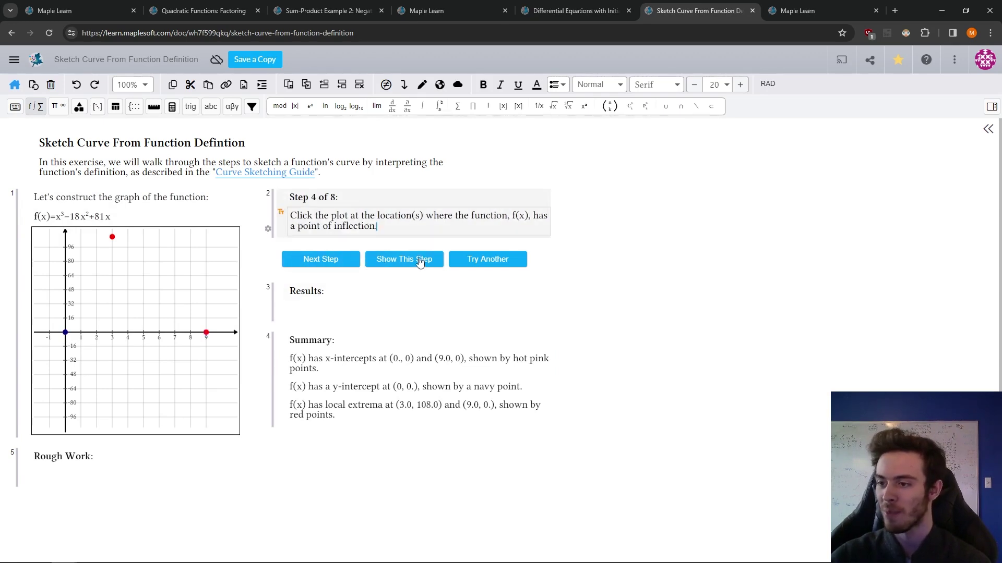
click(420, 264)
Reveal the increasing/decreasing and concavity regions through step 8 to finish the curve
click(328, 262)
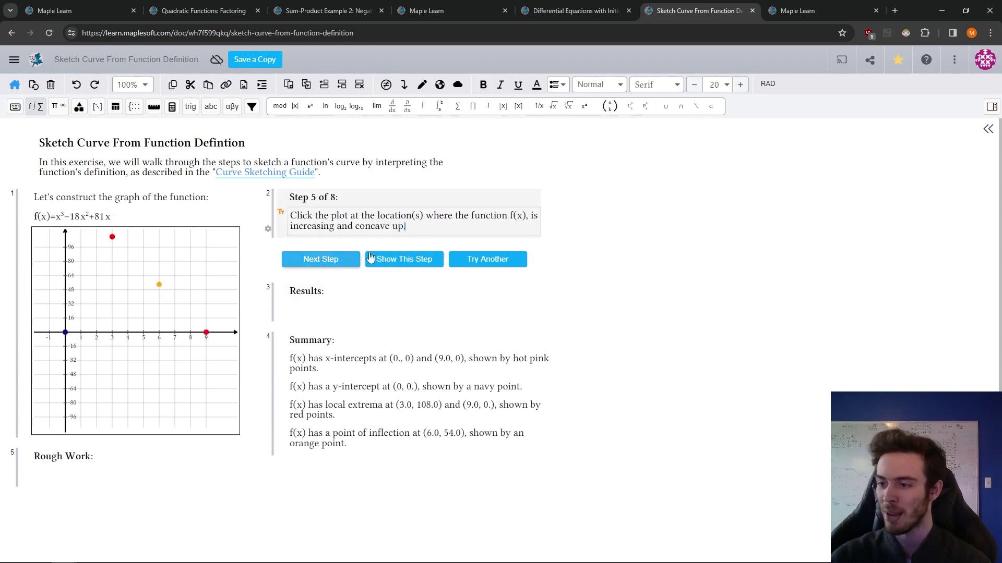
click(371, 258)
click(329, 260)
click(385, 262)
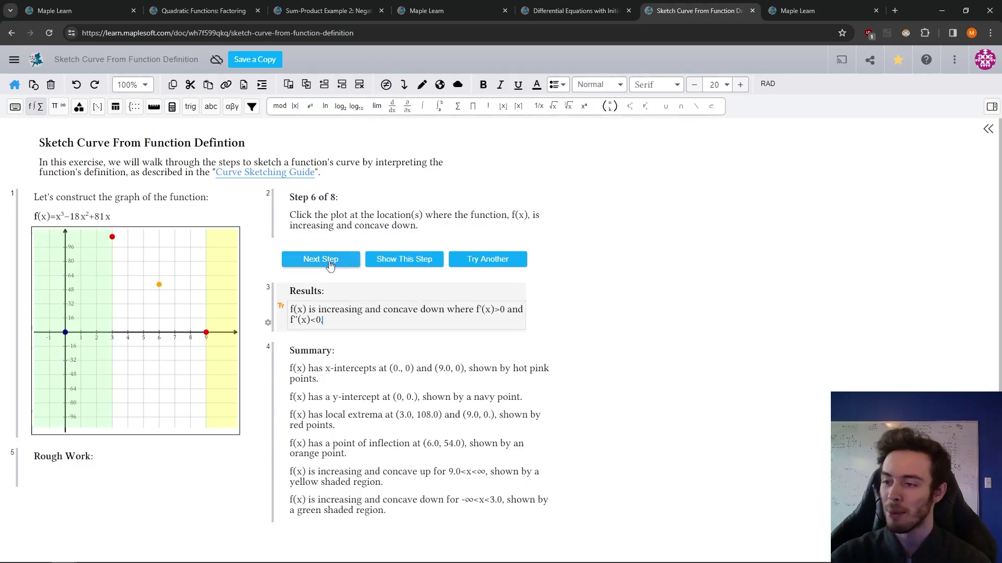
click(330, 261)
click(380, 266)
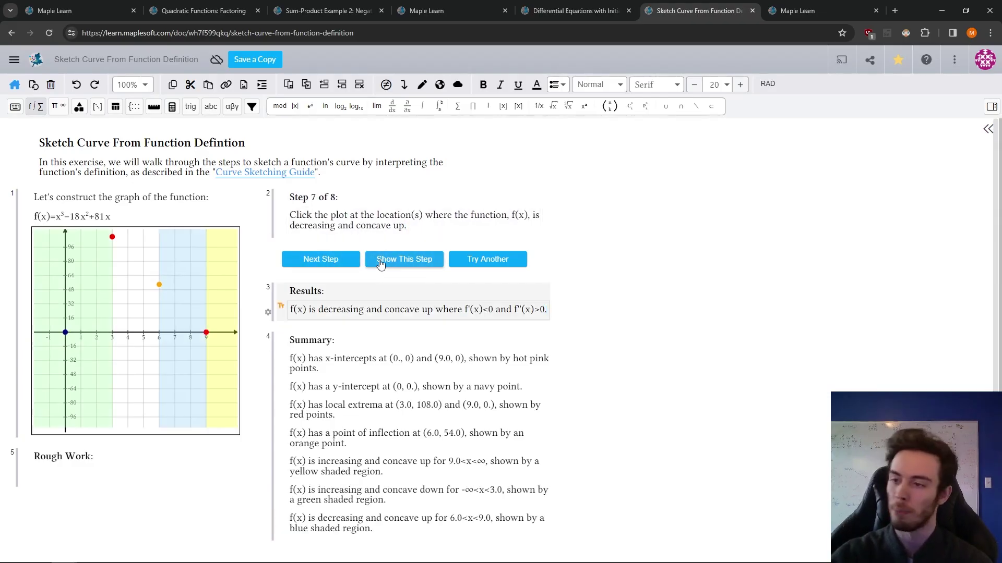
click(324, 264)
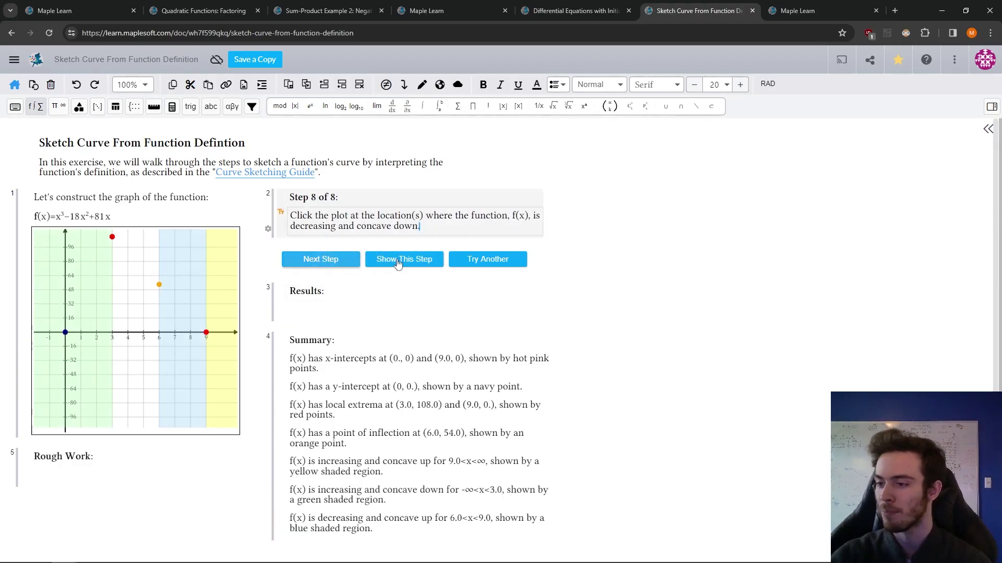
click(383, 261)
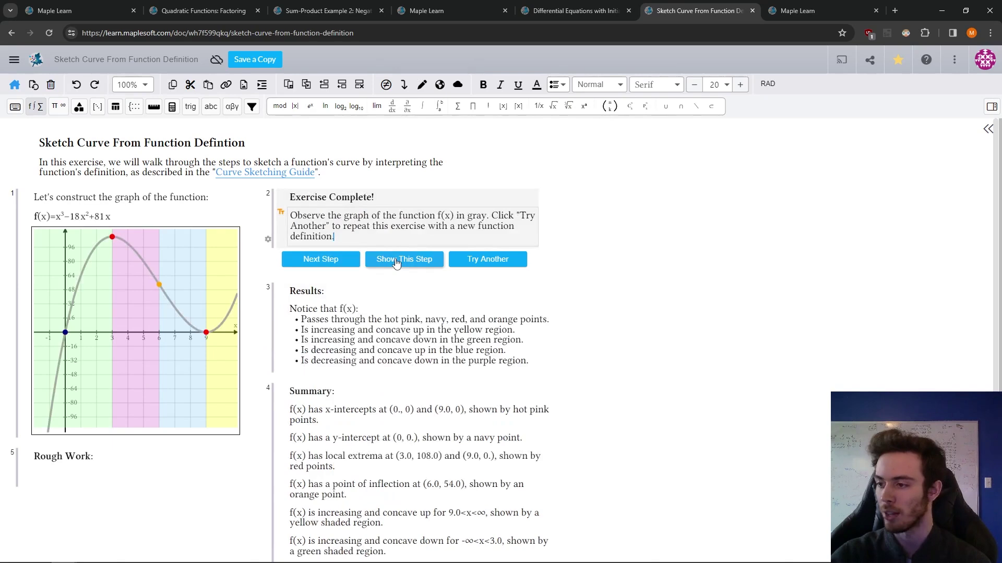
Load several new practice functions, ending on f(x)=−x³+18x²−96x at Step 1 of 8
click(487, 264)
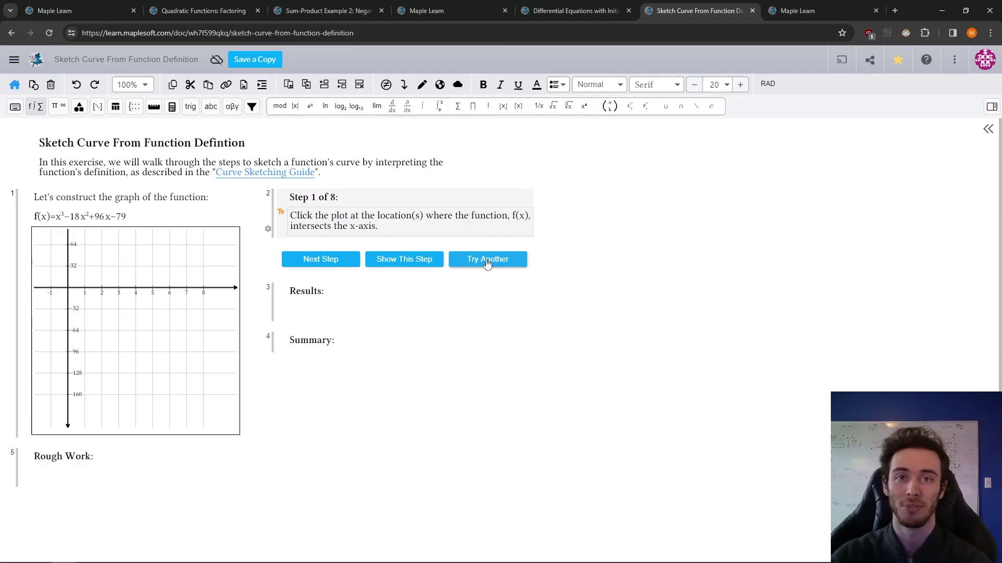
click(488, 263)
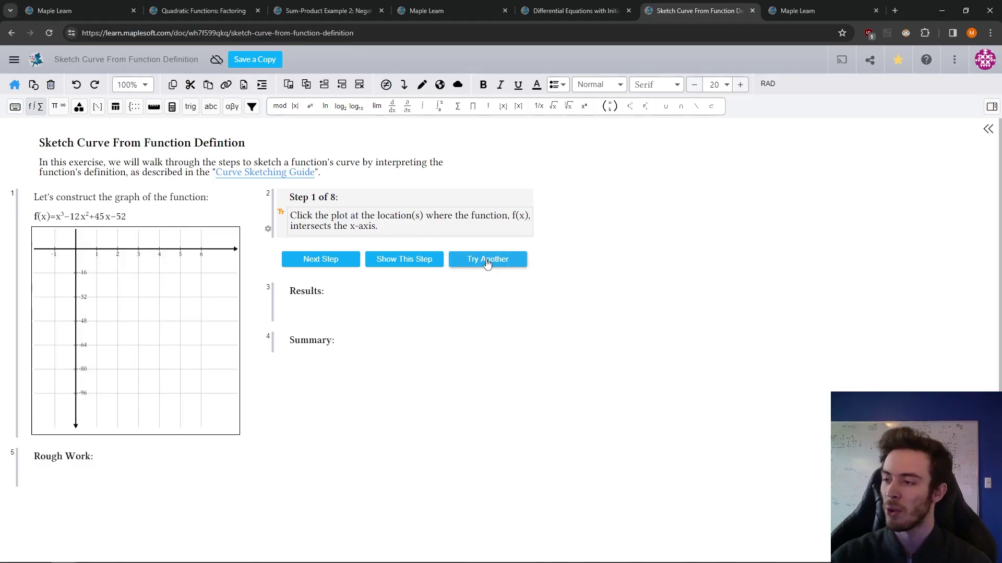
click(487, 263)
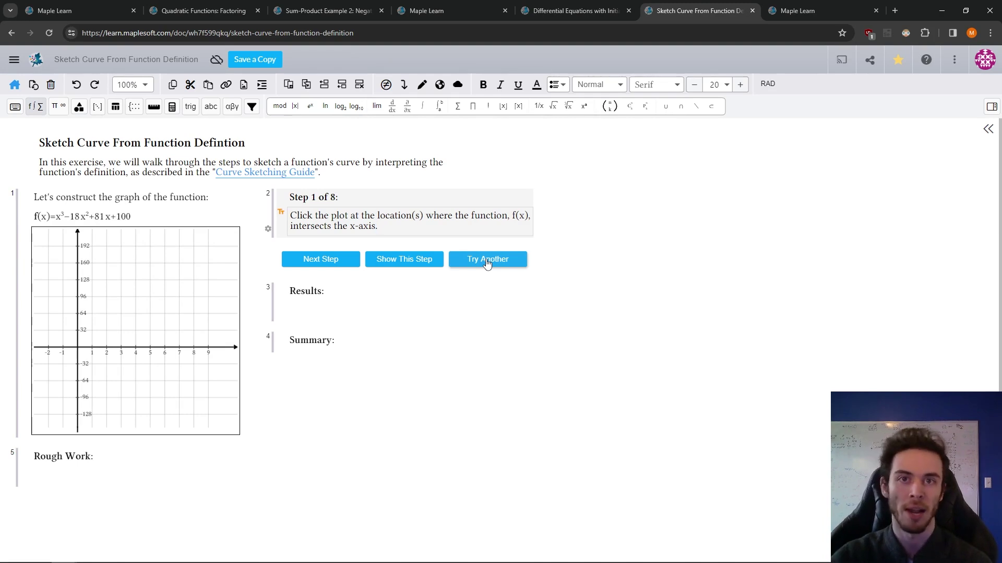
click(487, 264)
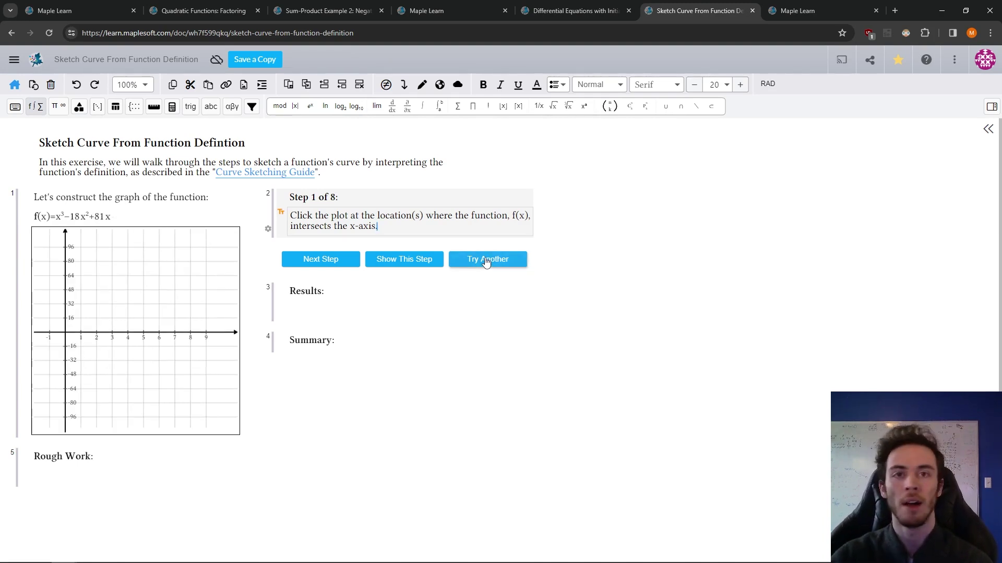
click(487, 262)
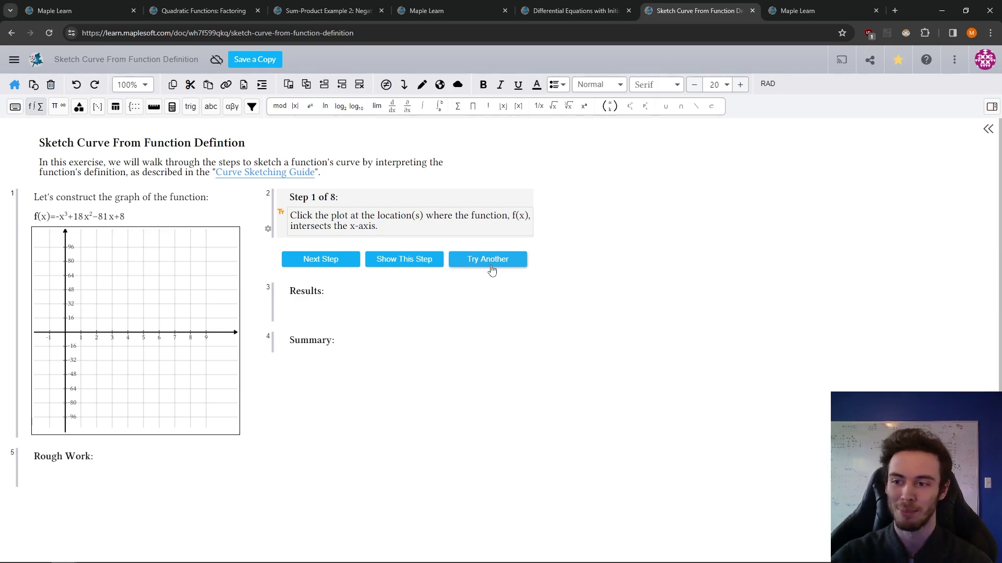
click(489, 268)
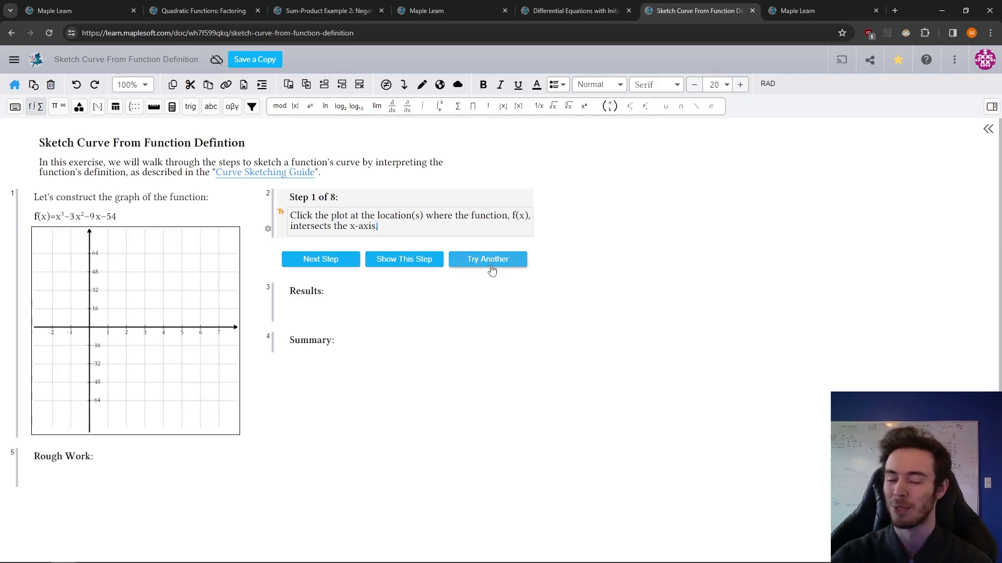
click(329, 261)
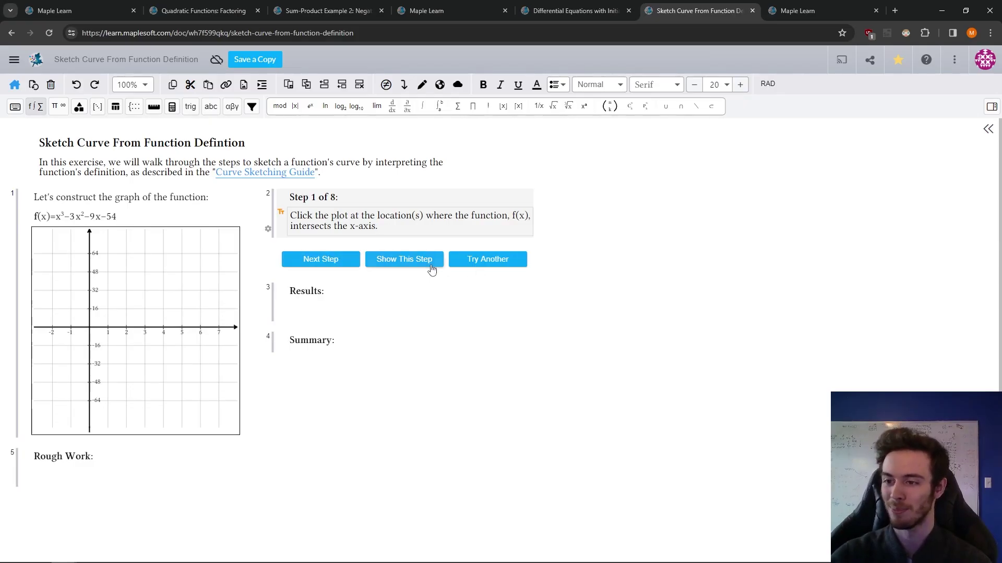
click(477, 265)
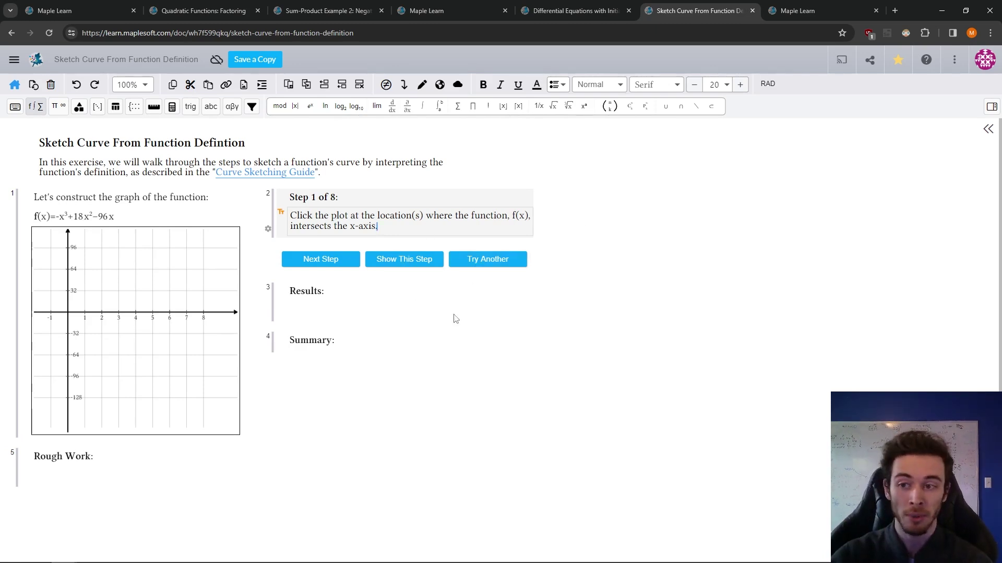
Enter f(x,y):=cos(x)*sin(y)+x in a new math region and plot it as a 3D surface
click(551, 174)
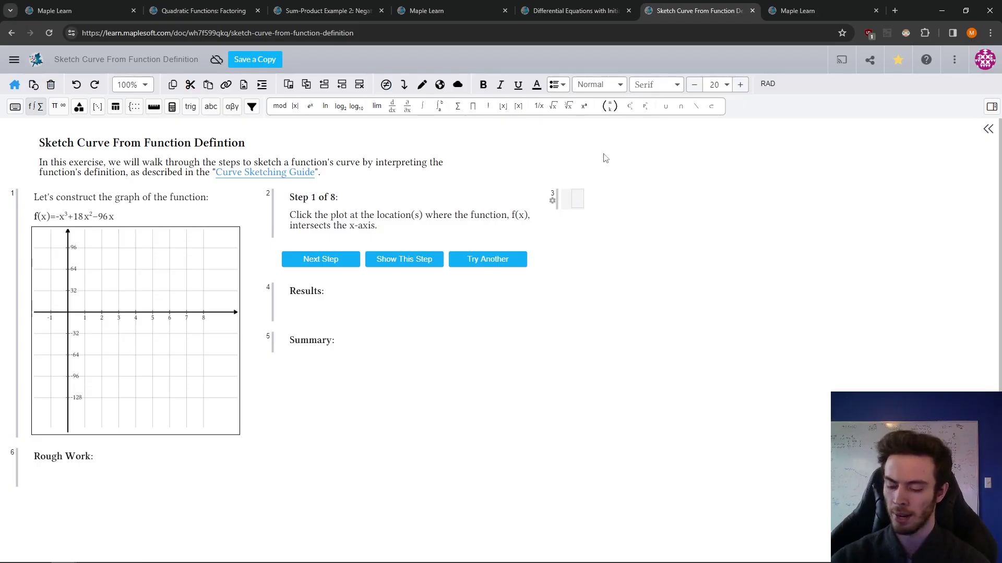
text((x)
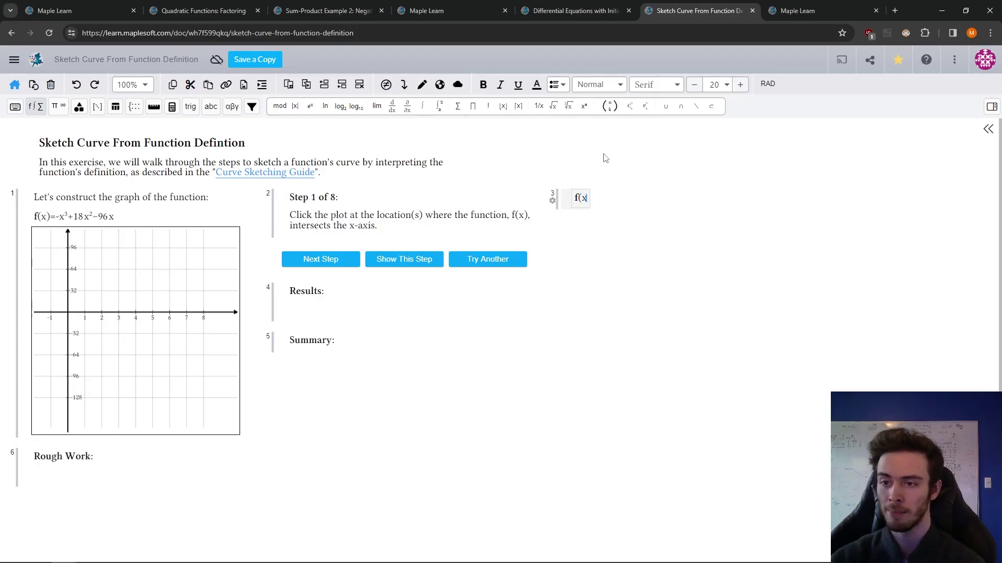
text(,y):=)
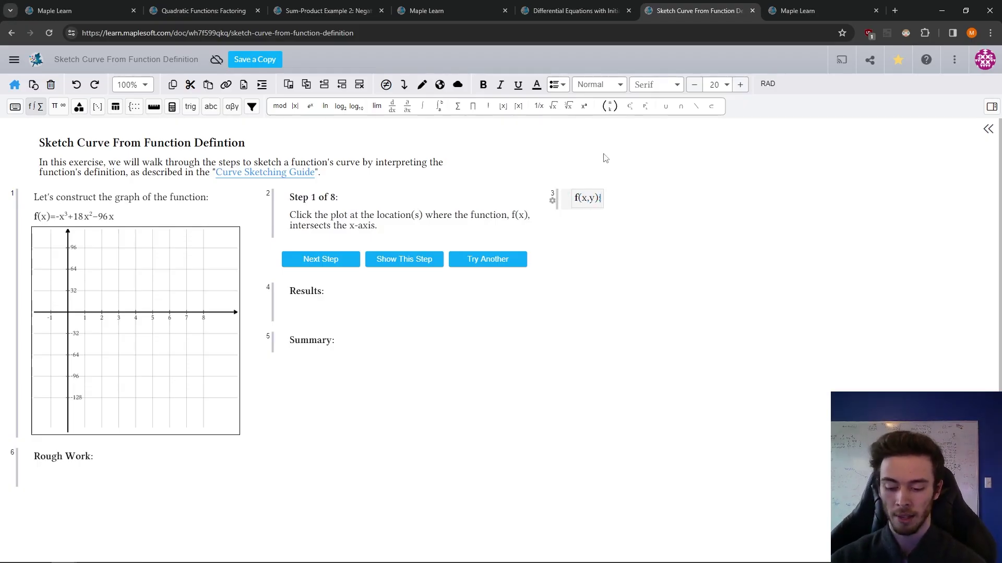
text(cos)
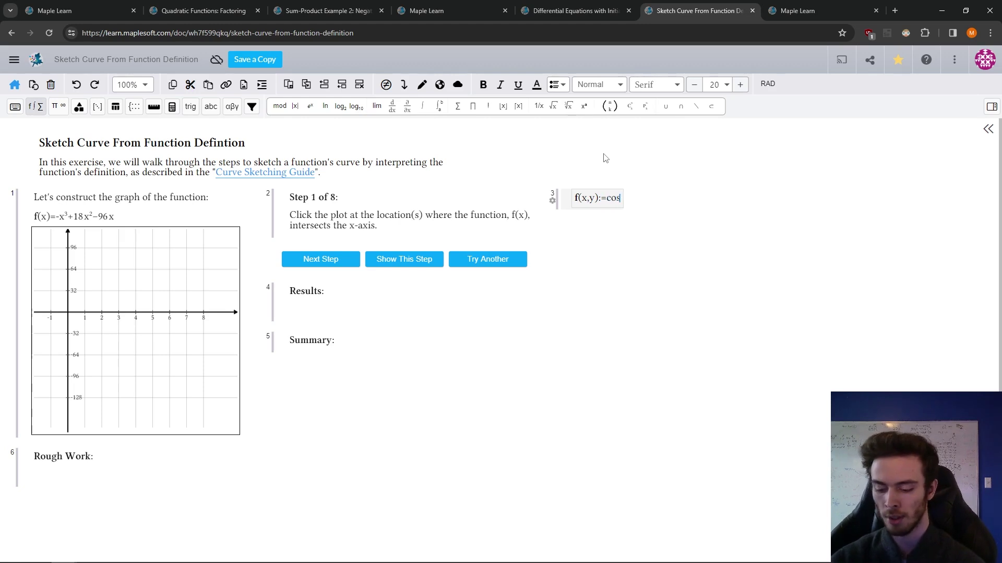
text((x)*sin(y)+)
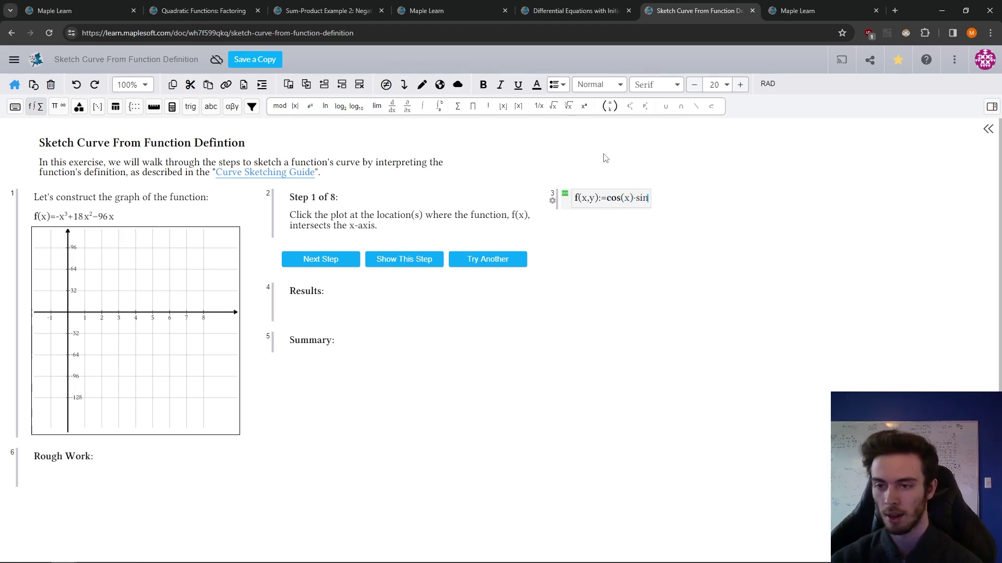
text(x)
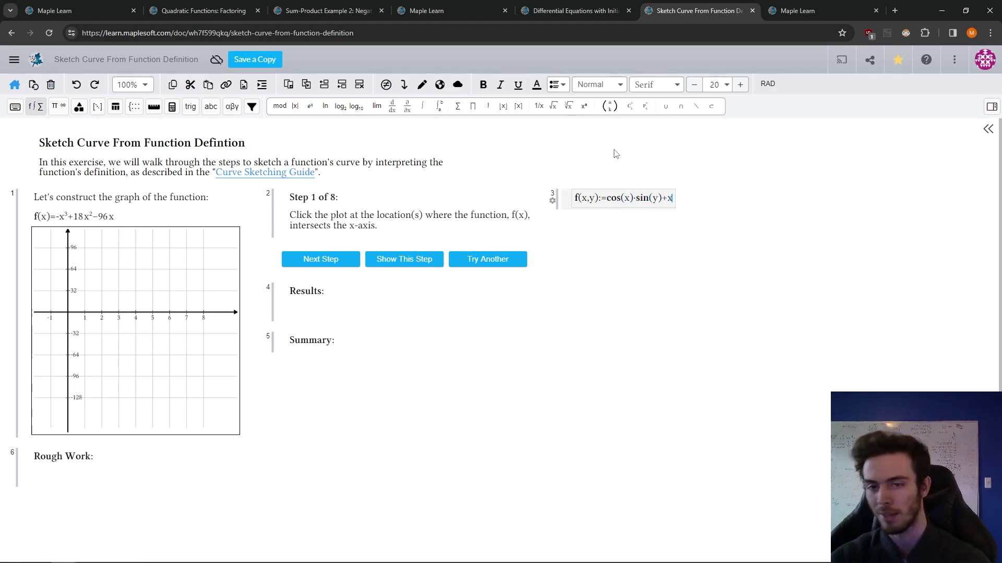
click(992, 106)
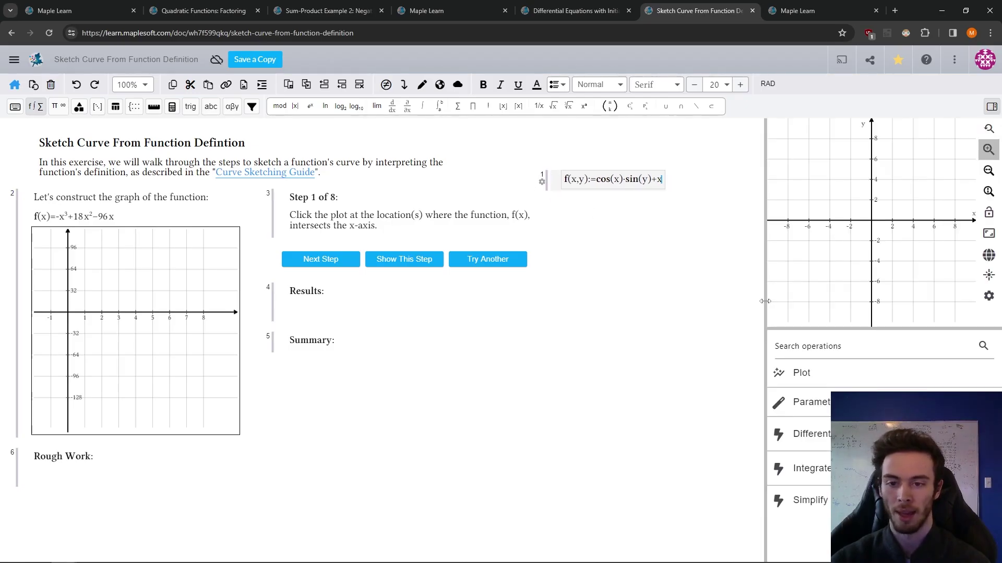
click(824, 387)
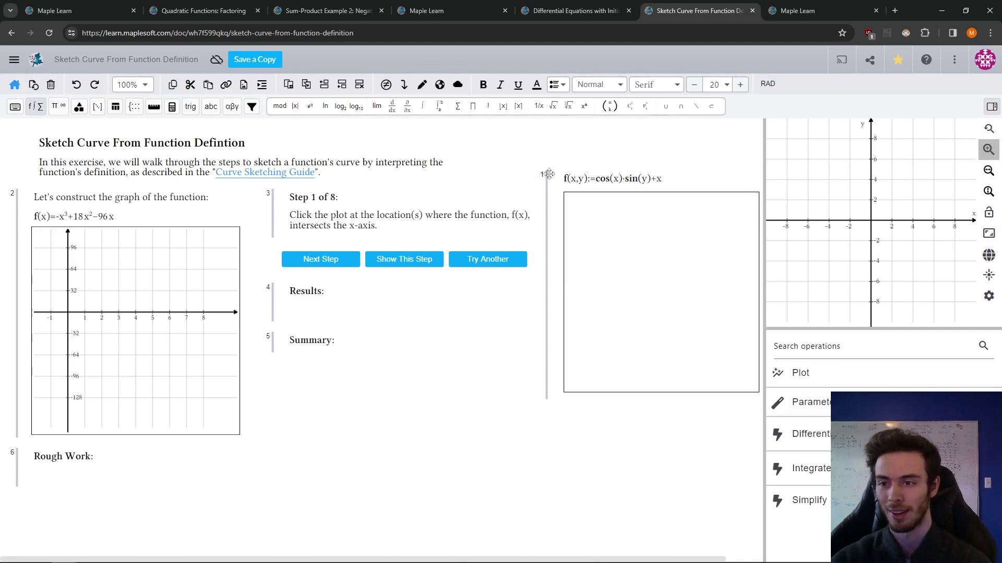
drag(626, 292, 700, 299)
Complete the definition to cos(x)·sin(y)+xy and rotate the updated surface
click(666, 179)
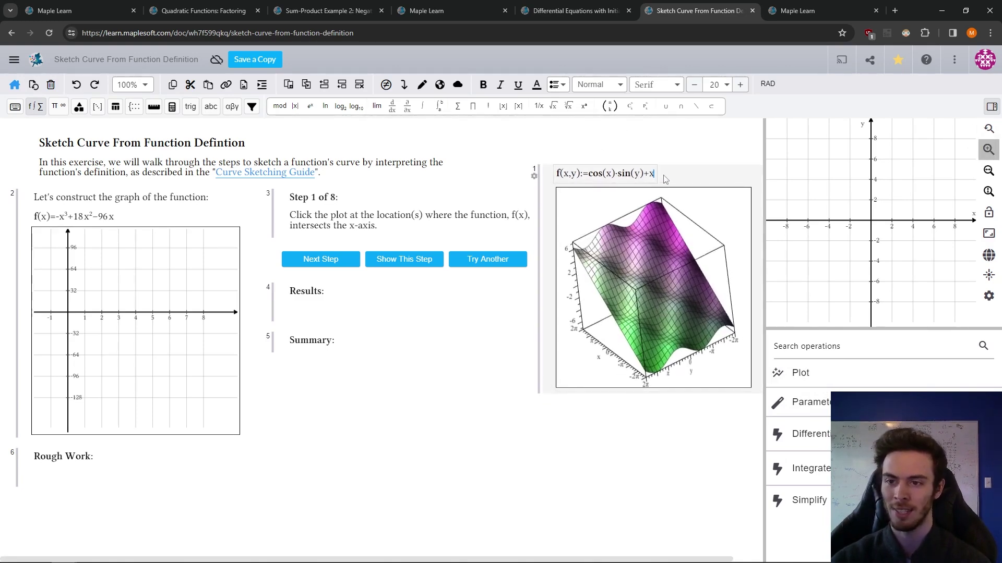
text(y)
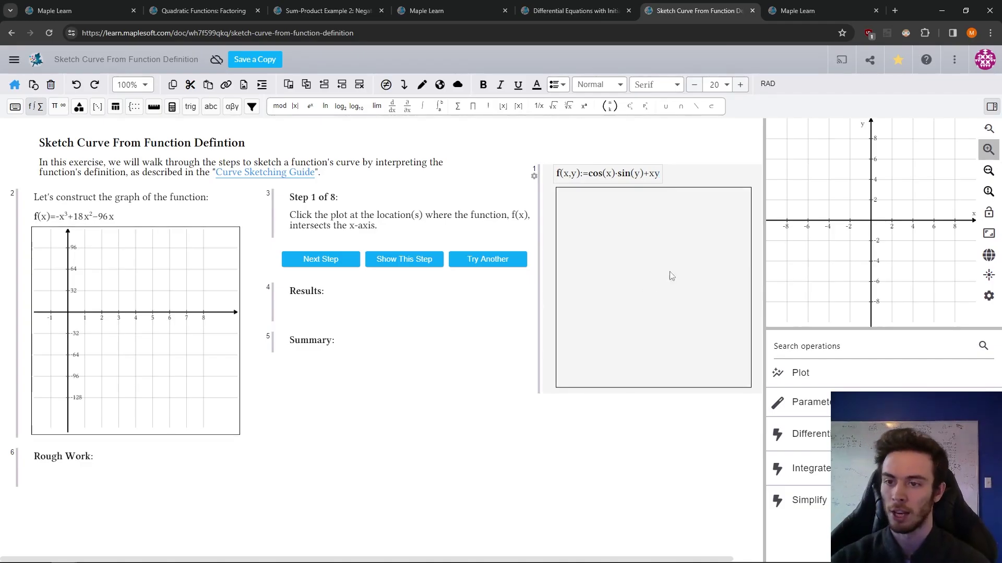
drag(579, 341, 683, 326)
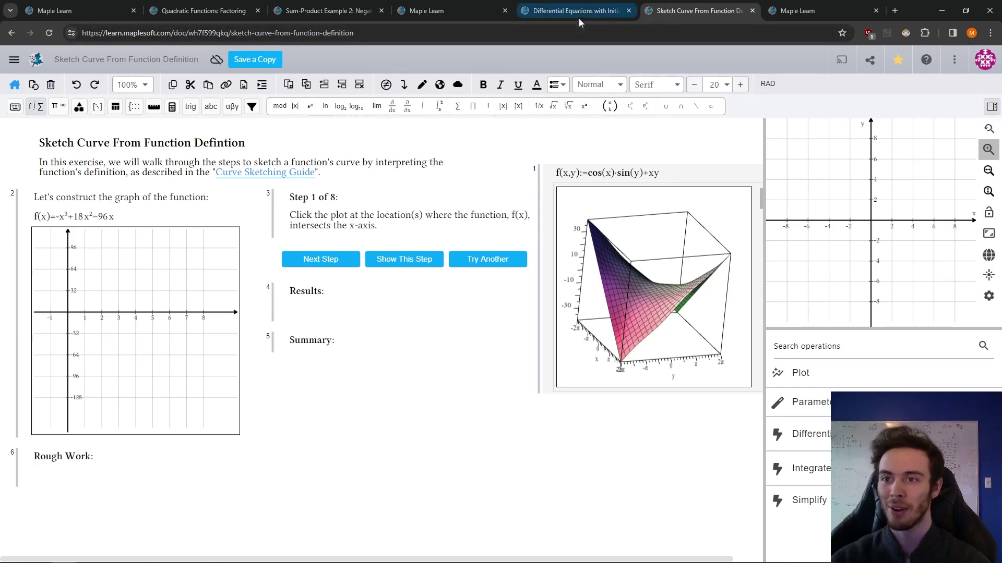
Go to the Quadratic Functions: Factoring gallery page and browse the Functions collection rows
click(227, 6)
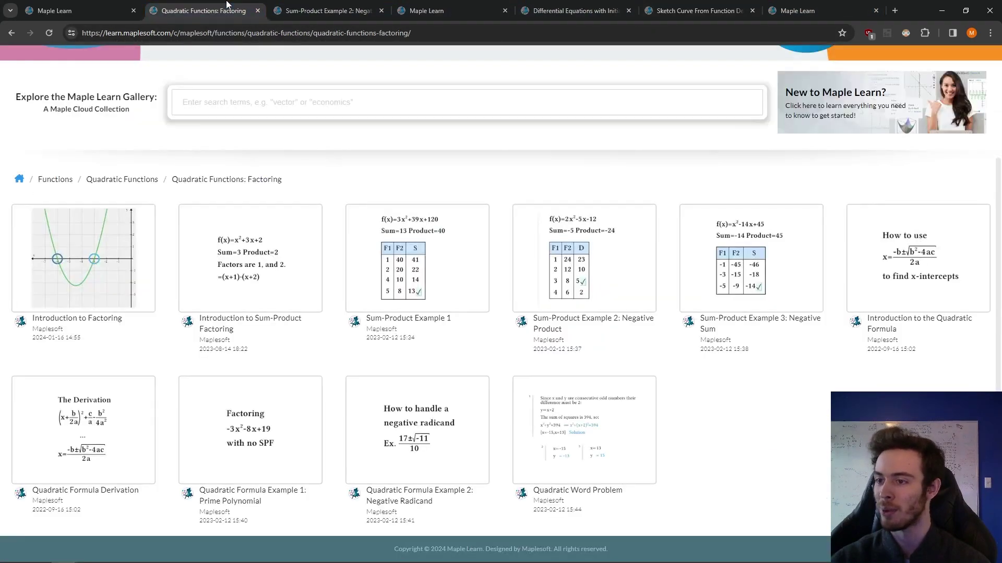
scroll(354, 306, up, 3)
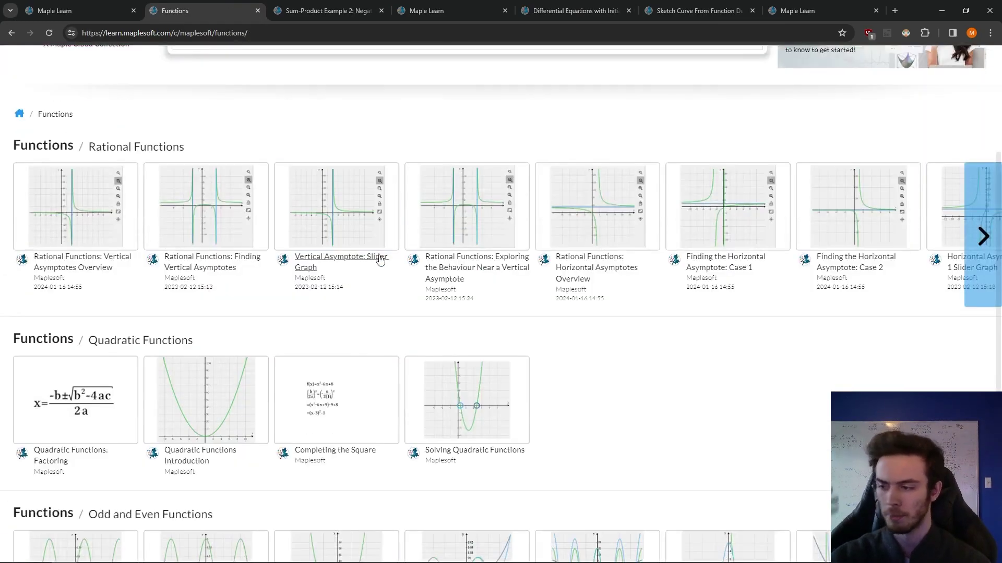
scroll(380, 260, down, 6)
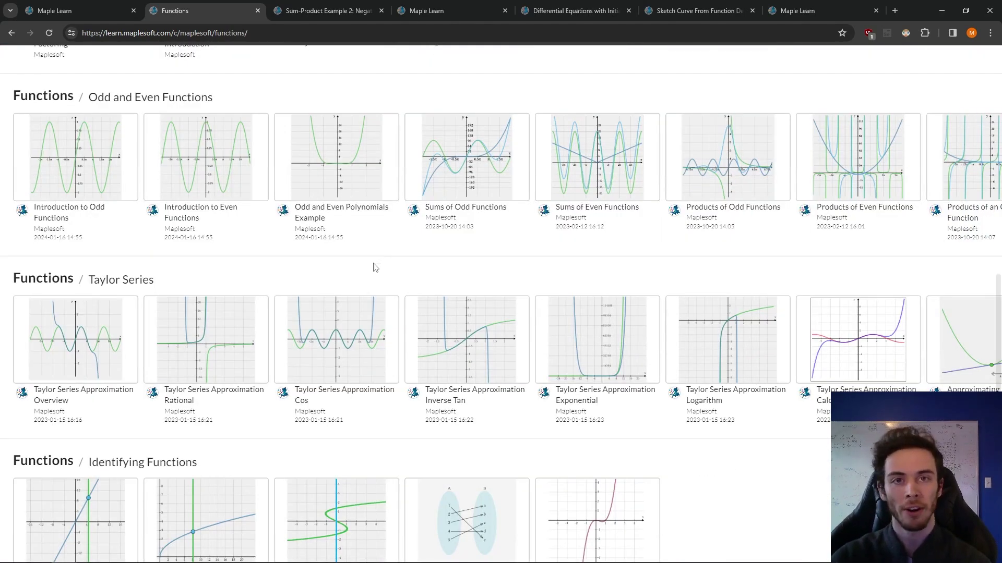
scroll(375, 267, up, 8)
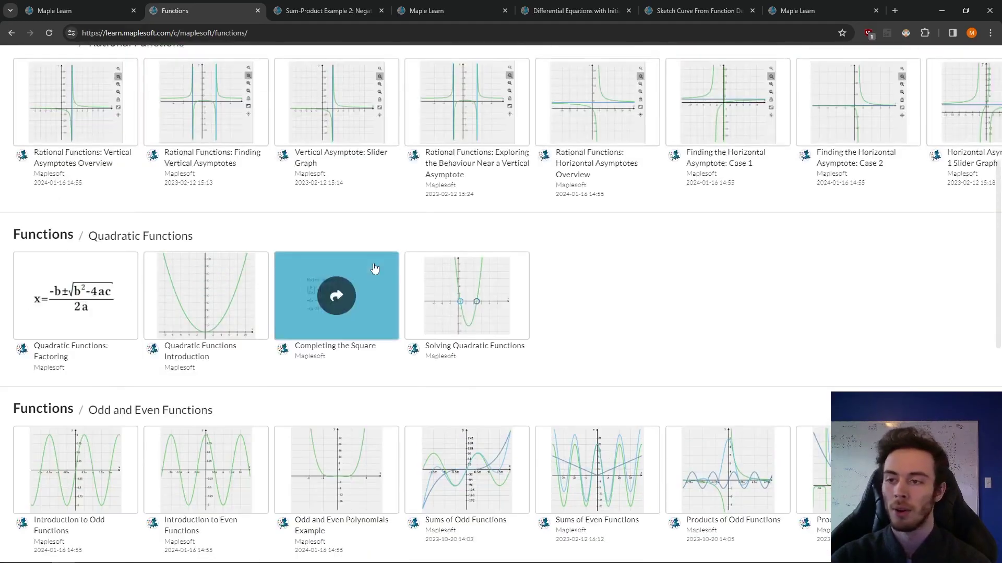
scroll(367, 276, up, 2)
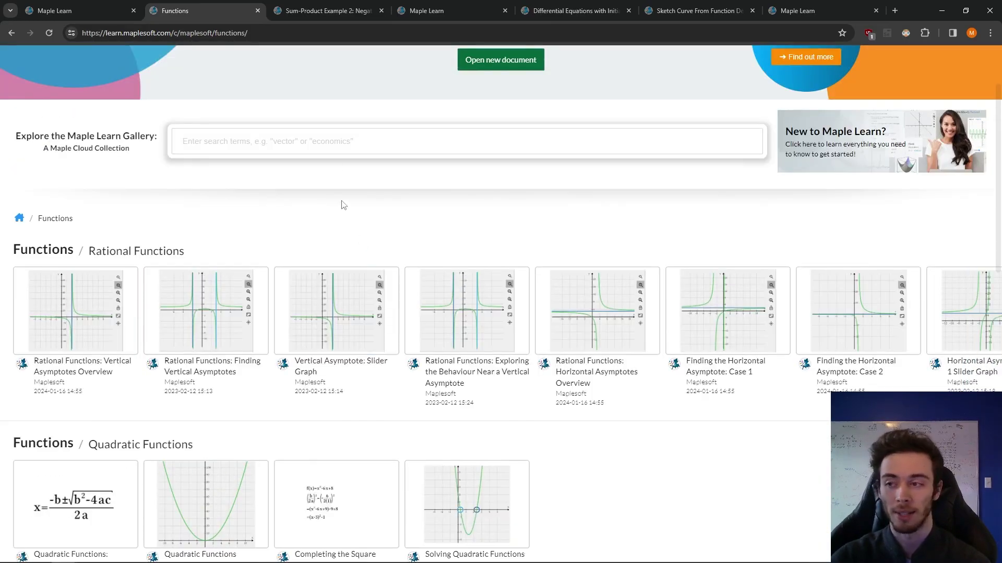
Search the gallery for 'practice' and browse results like Boxplots: Practice Question 1
click(337, 145)
text(practice)
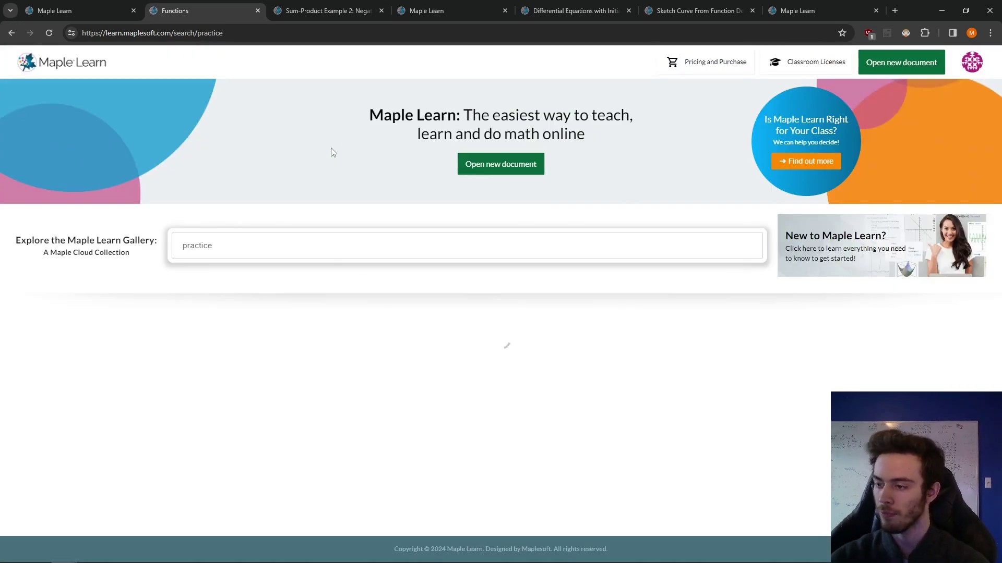
scroll(333, 152, down, 4)
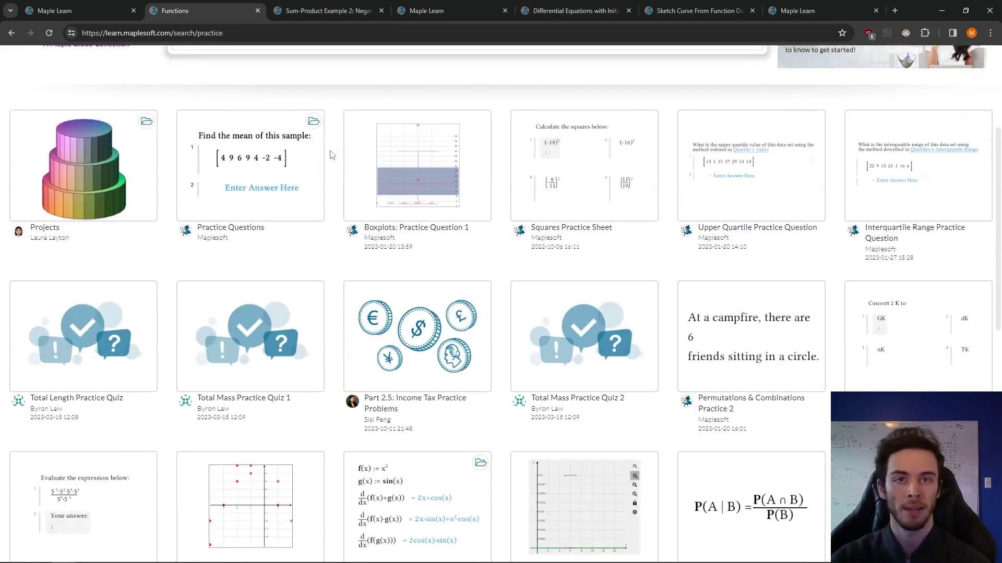
scroll(332, 155, down, 1)
scroll(326, 162, down, 1)
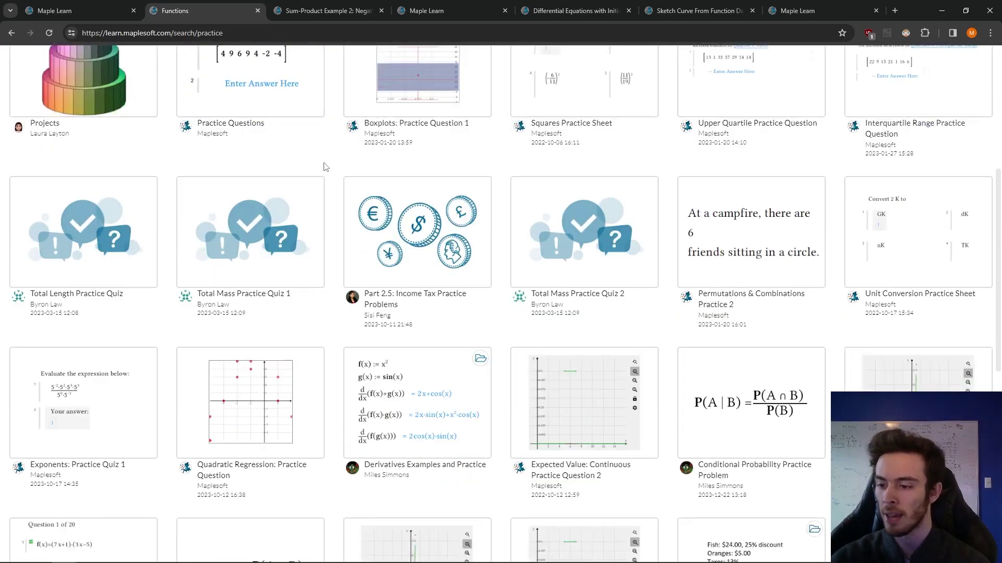
scroll(444, 409, down, 2)
scroll(471, 415, down, 1)
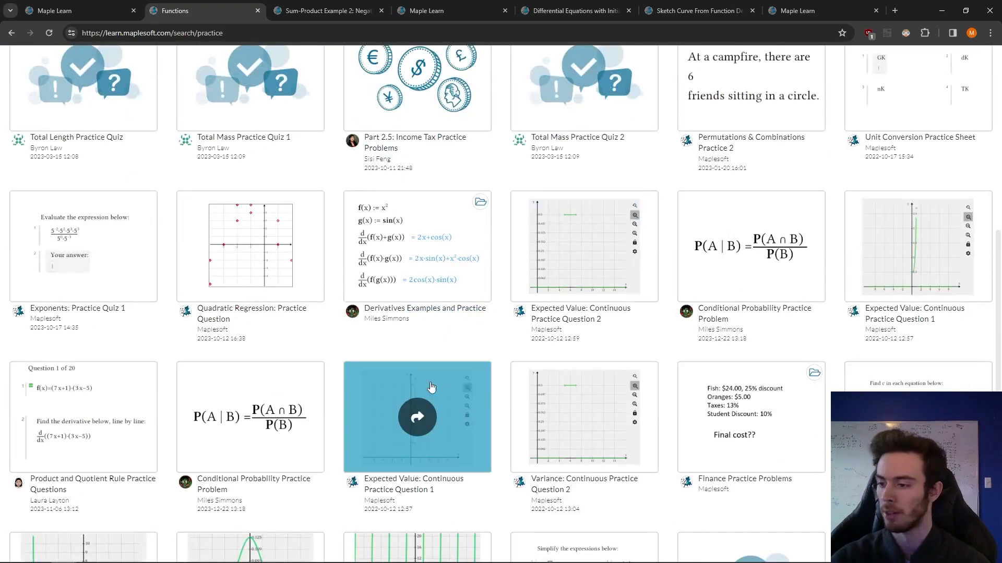
scroll(436, 306, down, 2)
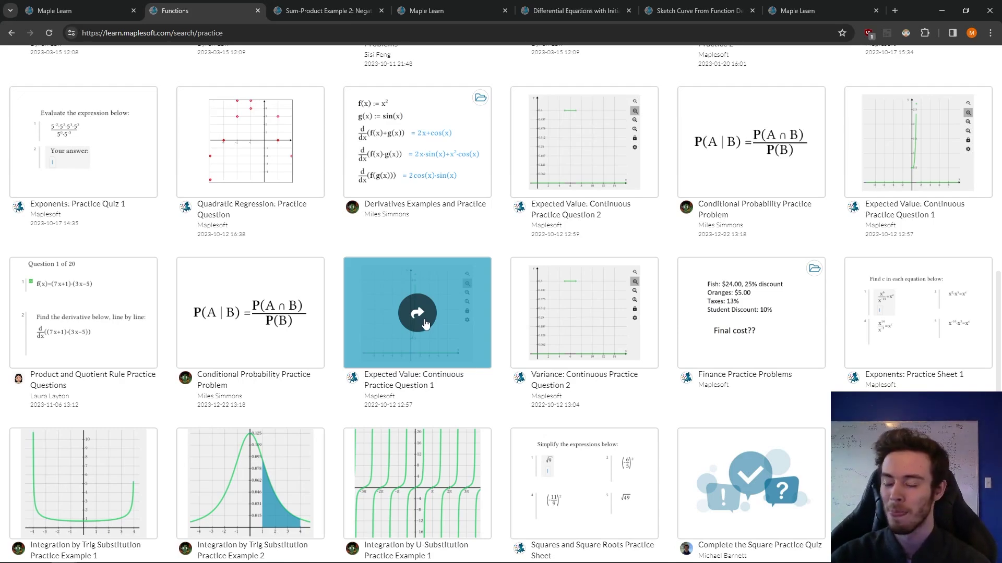
scroll(425, 322, up, 6)
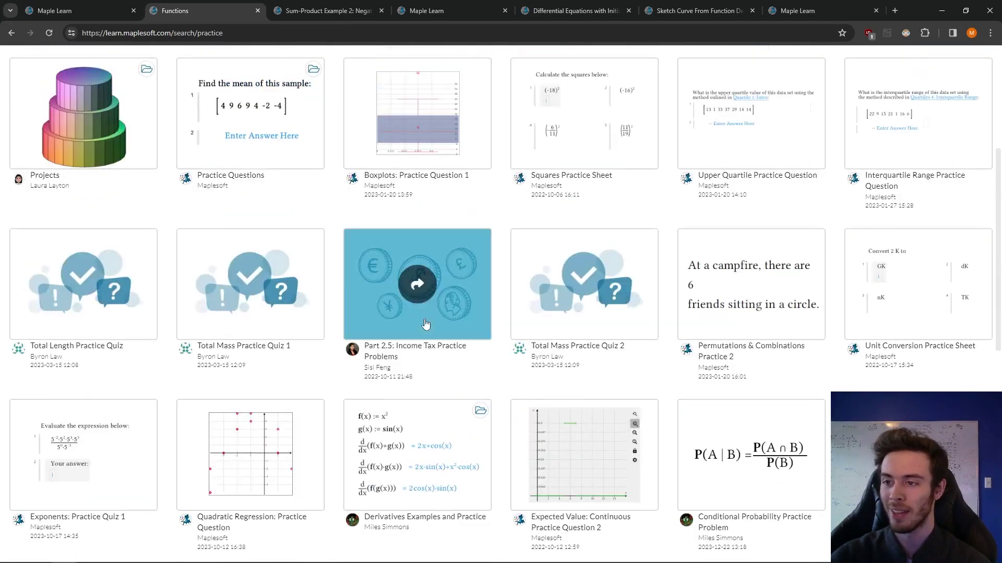
scroll(426, 323, up, 4)
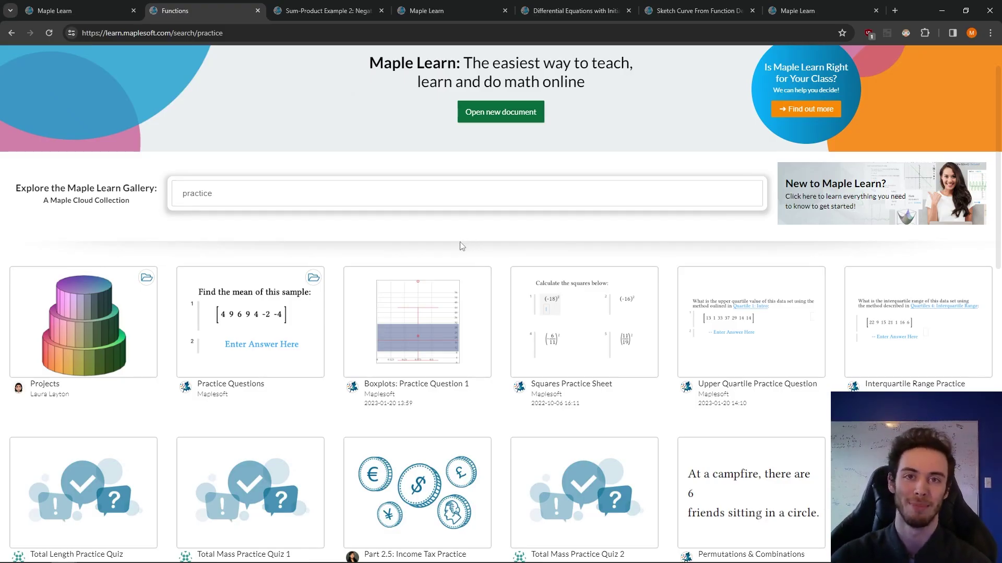
scroll(459, 244, up, 1)
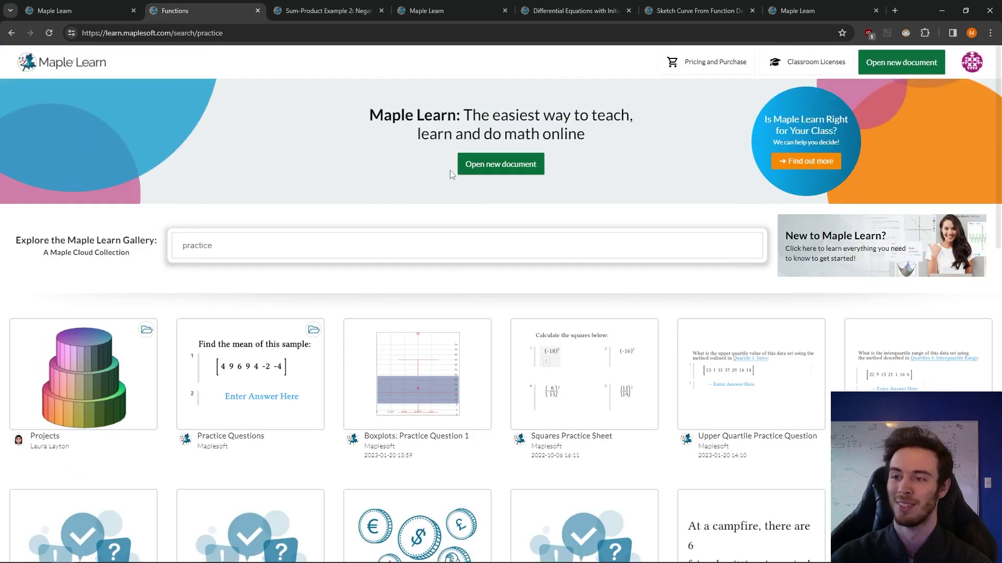